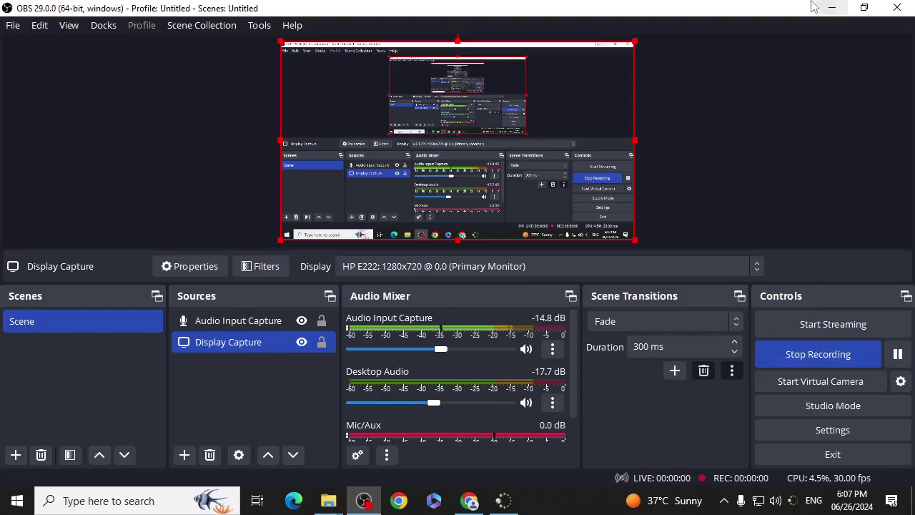
Start the OBS screen recording and close the Chrome window
click(832, 8)
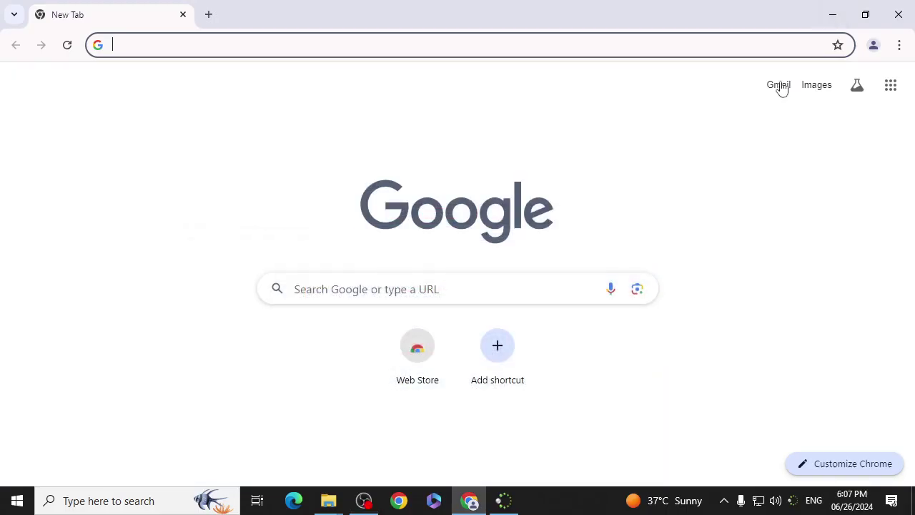
click(899, 13)
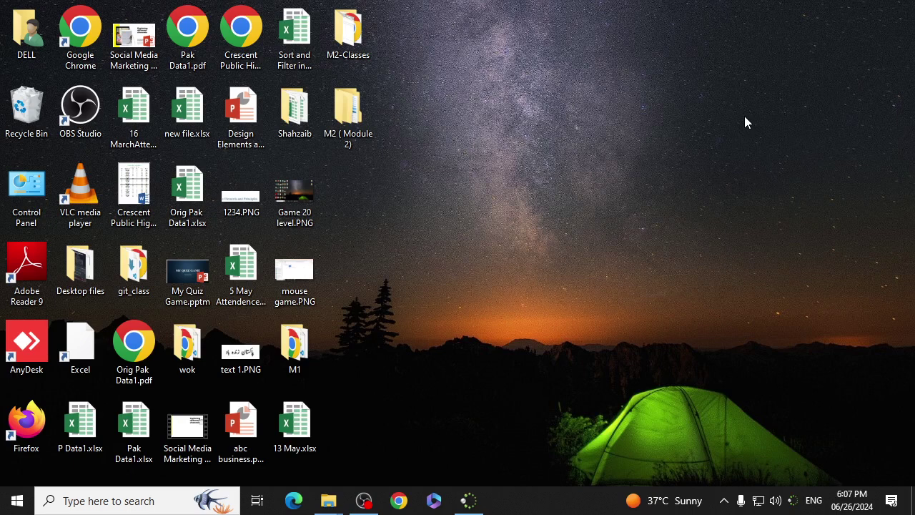
Open Excel102Exercises (2).xlsx from the DELL user's Downloads folder
double_click(21, 44)
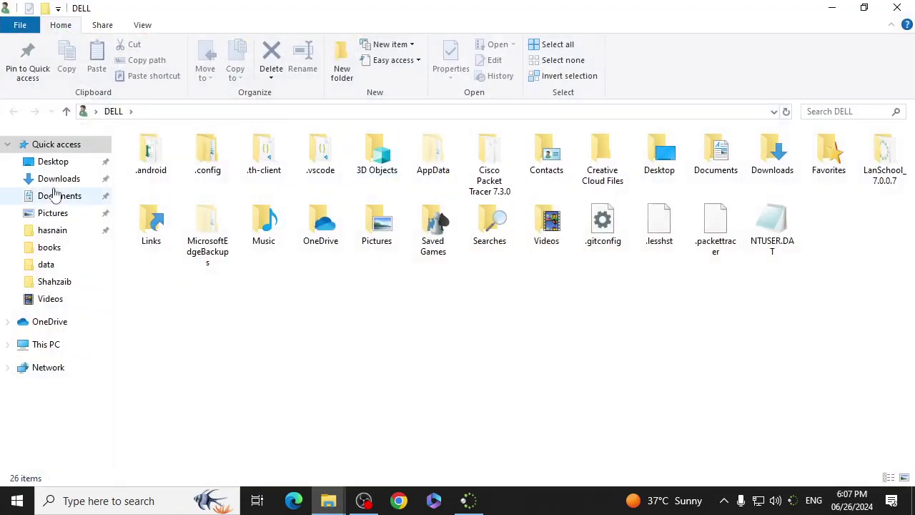
click(59, 179)
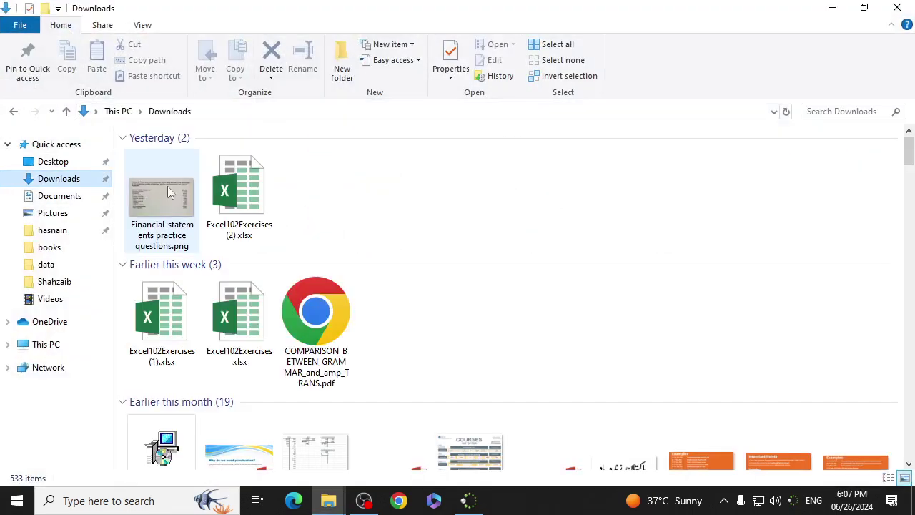
click(258, 207)
double_click(259, 208)
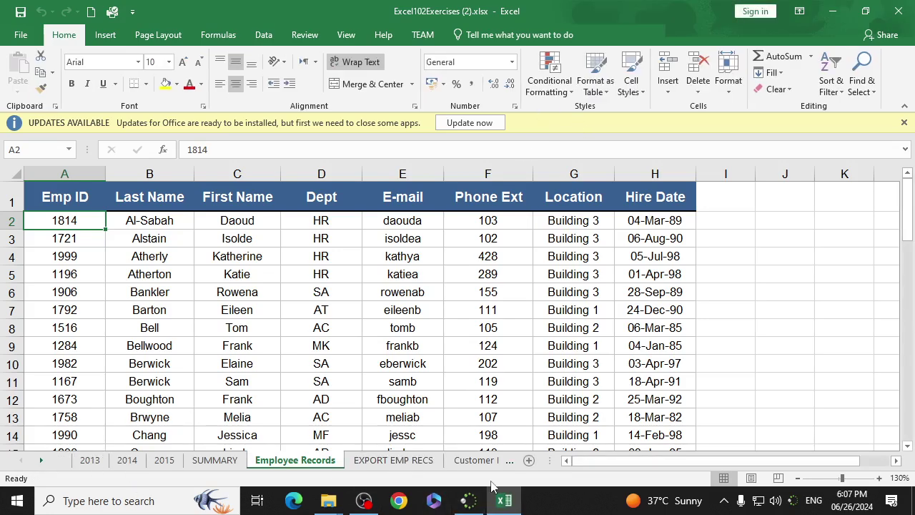
Switch to the Customer Info sheet and move the LanSchool Teacher window aside
click(512, 463)
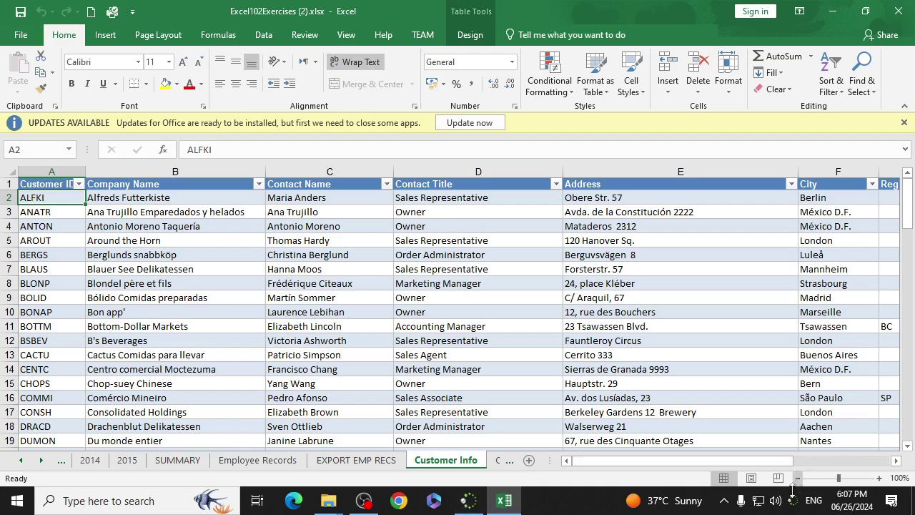
click(792, 508)
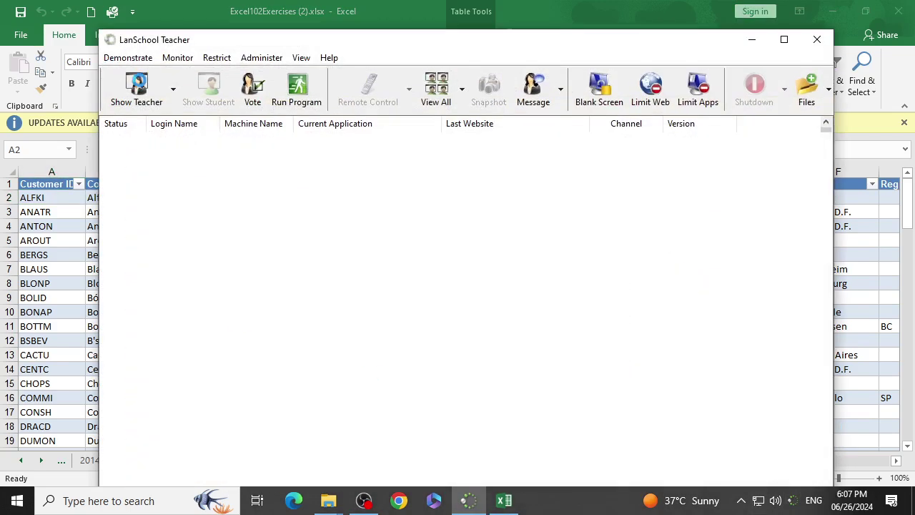
click(152, 87)
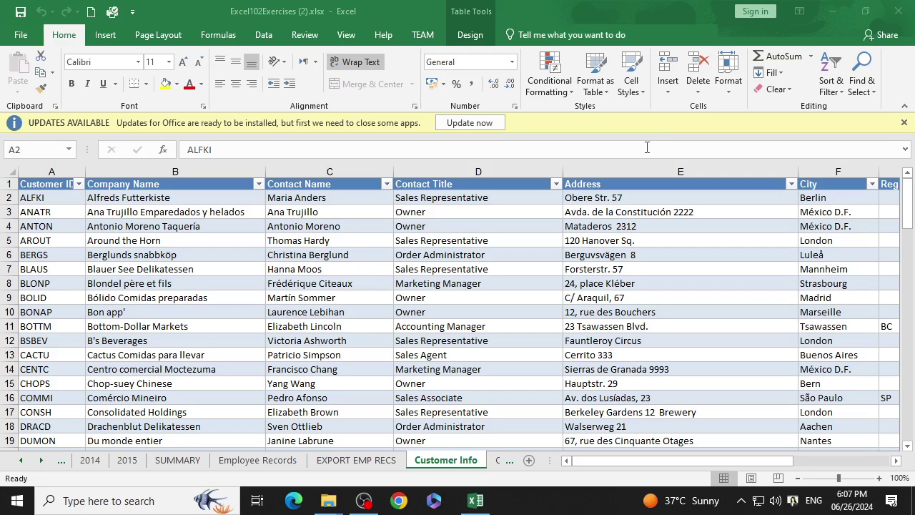
Step through Order Info, Sort & Filter, Subtotals, Buyers 2015 and New Hires to List Functions
click(508, 459)
click(508, 459)
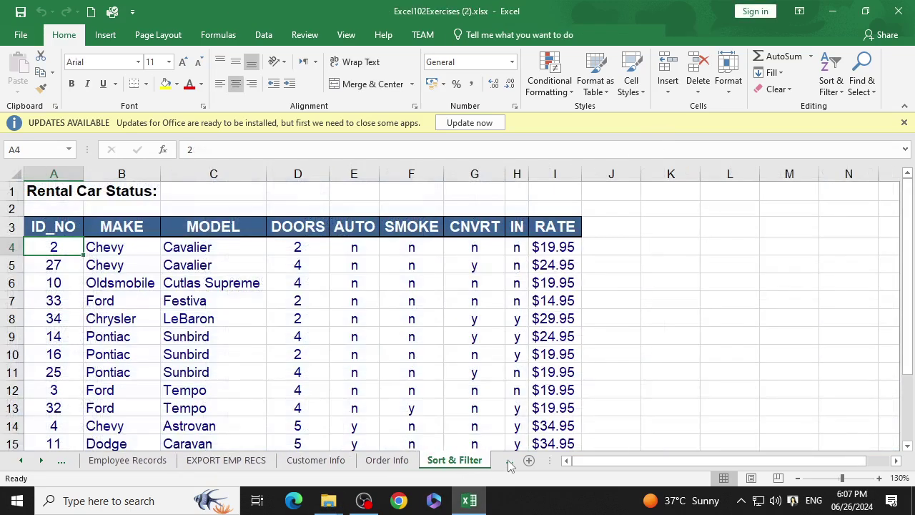
click(510, 465)
click(510, 465)
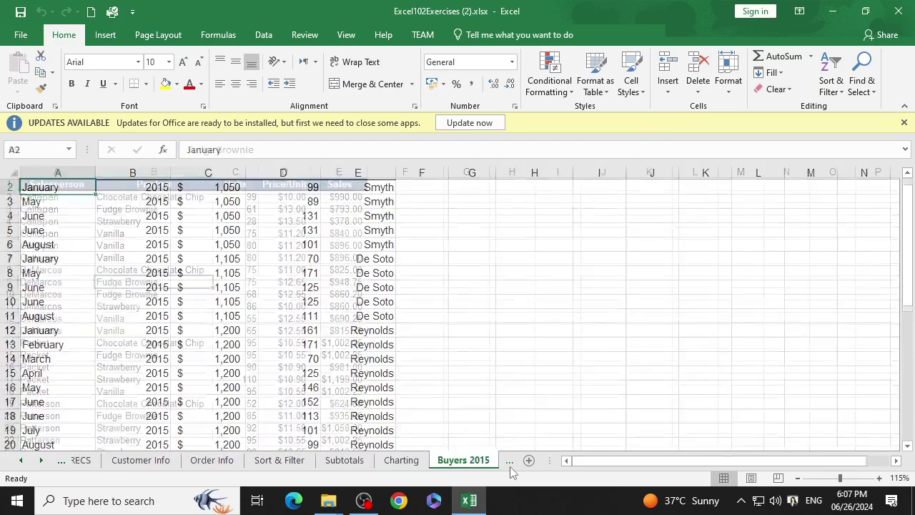
click(510, 465)
click(464, 465)
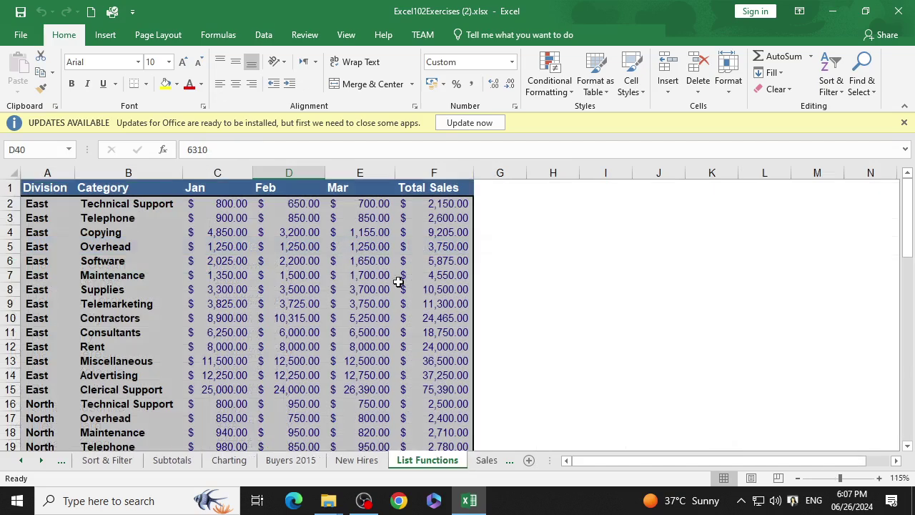
click(529, 291)
click(505, 219)
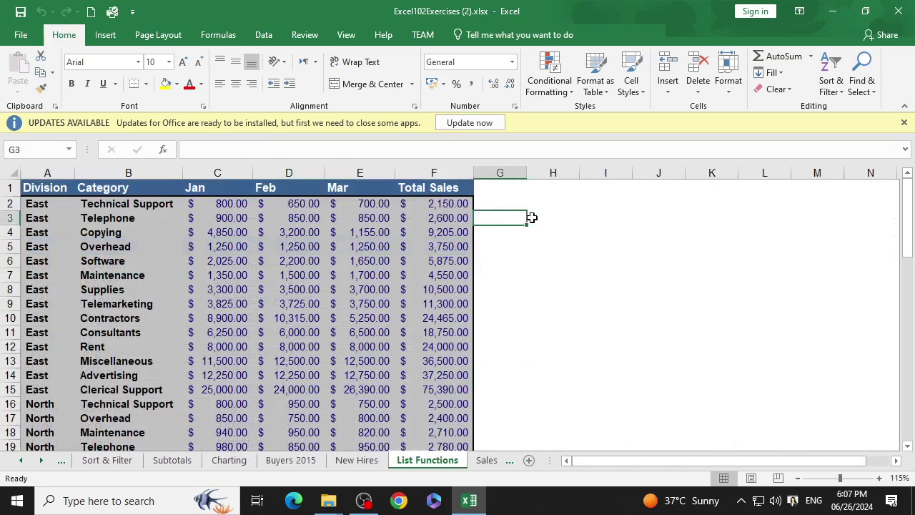
click(537, 218)
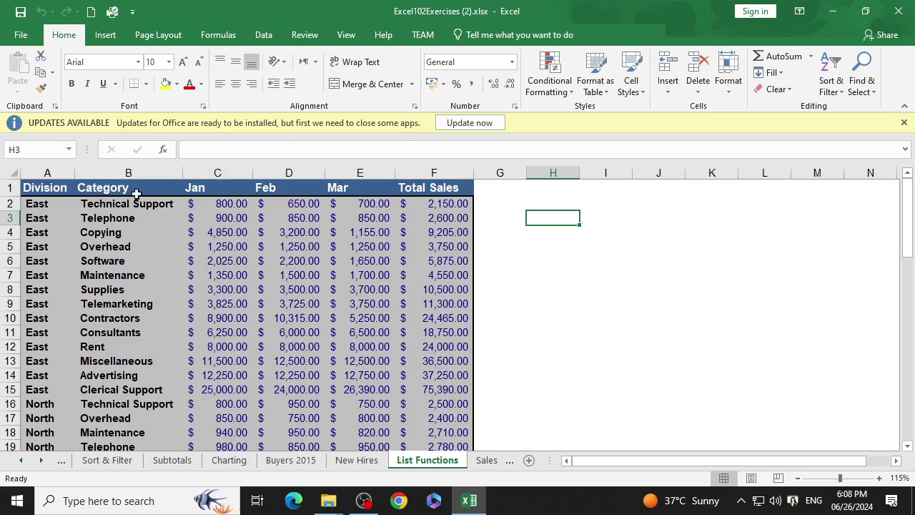
Copy the Division and Category headers into H2:I2 and Total Sales into J2
drag(71, 188, 124, 184)
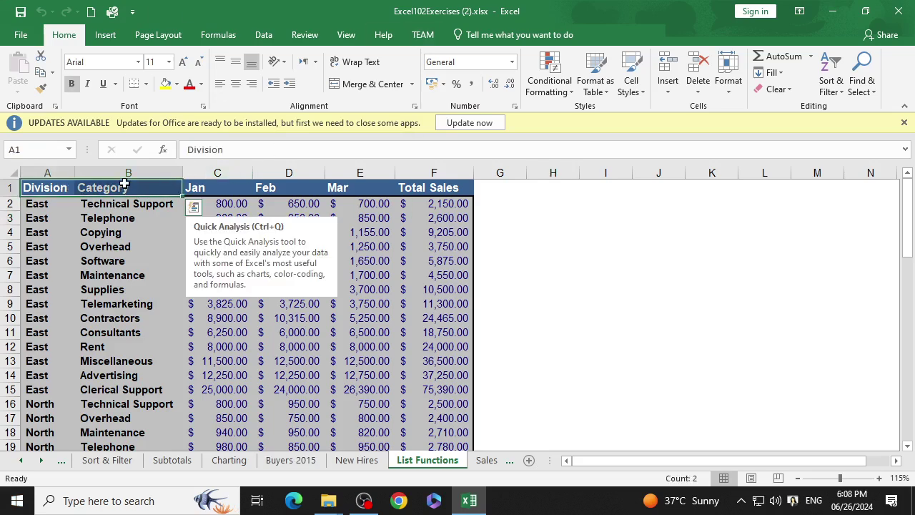
key(ctrl+c)
click(532, 205)
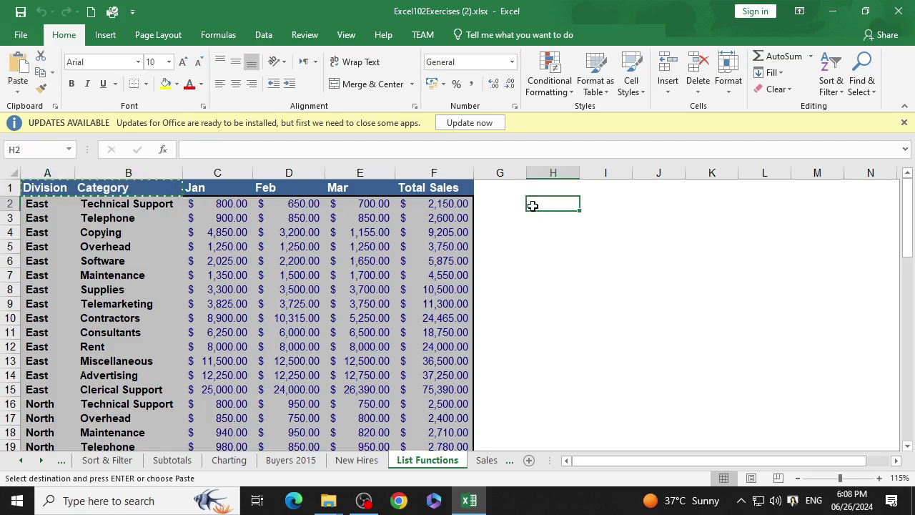
key(ctrl+v)
click(400, 187)
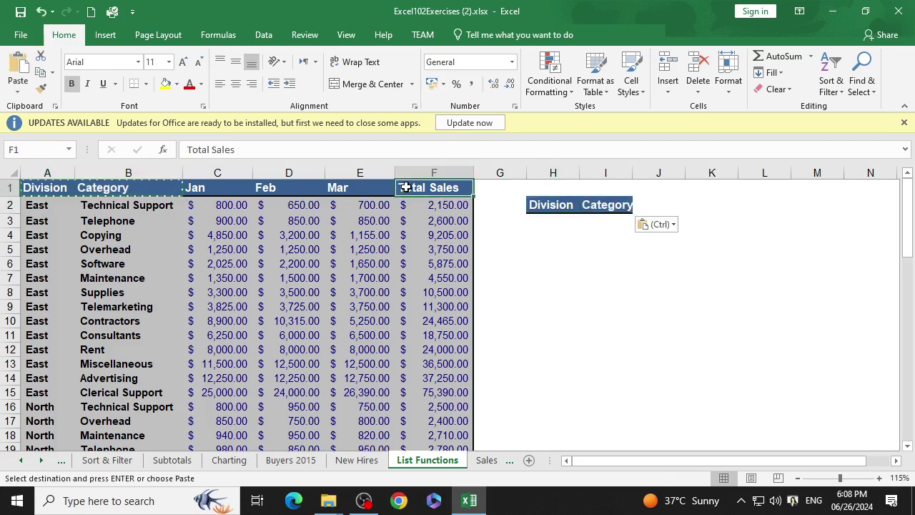
key(ctrl+c)
click(642, 203)
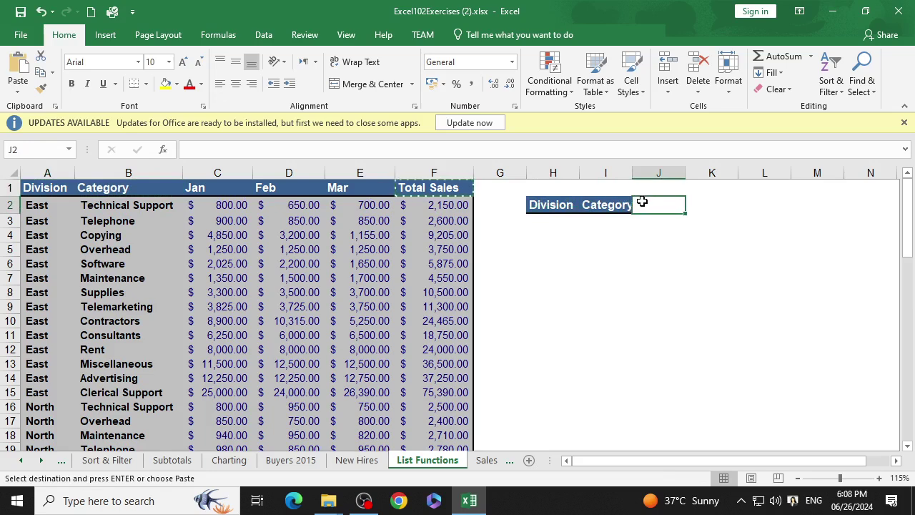
key(ctrl+v)
Widen columns H through J to fit the new headers and cancel the copy
click(708, 280)
drag(554, 168, 682, 177)
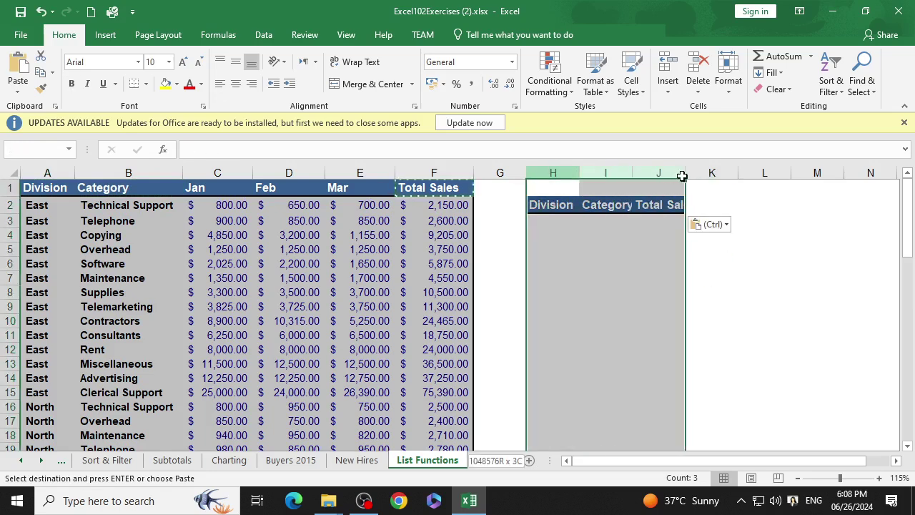
click(636, 175)
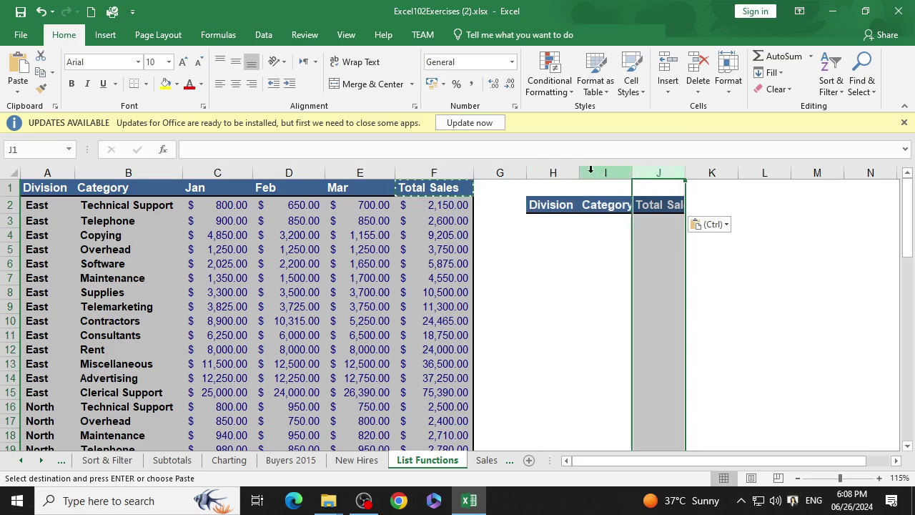
drag(552, 173, 648, 174)
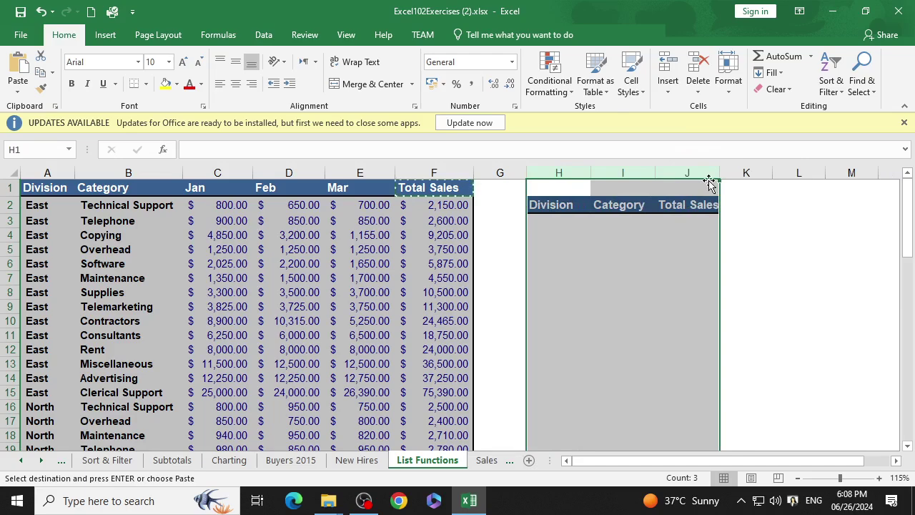
drag(718, 179, 704, 180)
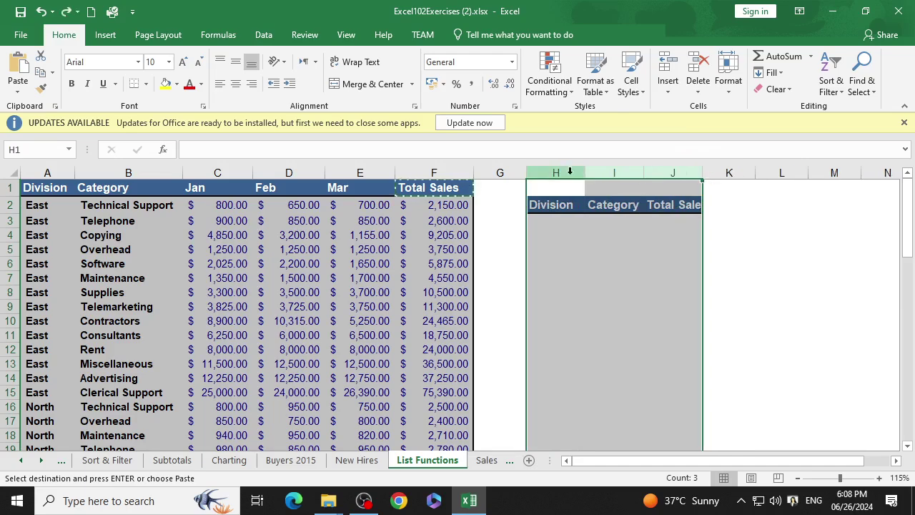
drag(560, 173, 715, 174)
click(702, 248)
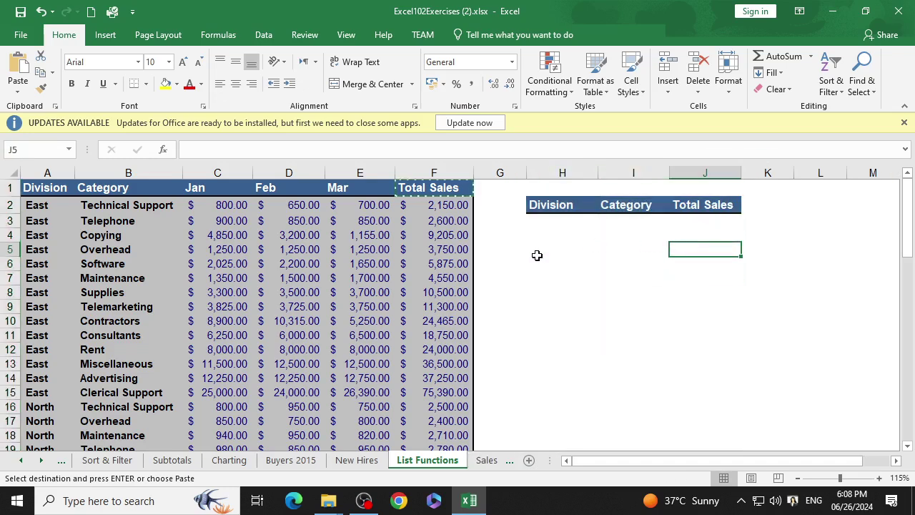
key(Escape)
click(544, 222)
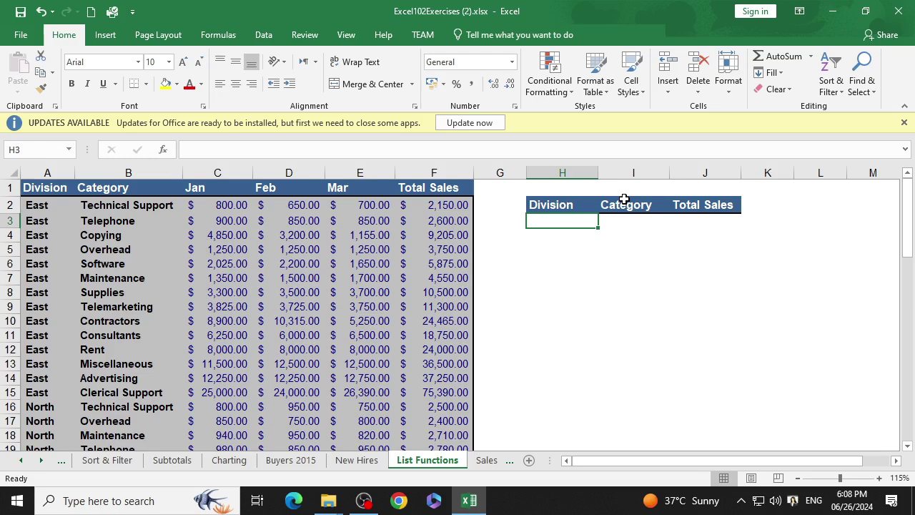
Start a =DSUM( formula in cell J3 using the function autocomplete
click(712, 223)
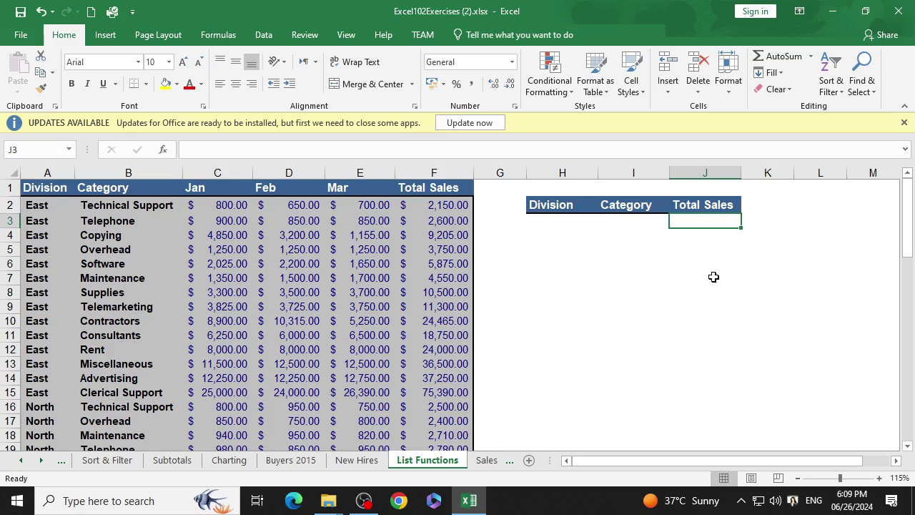
text(=)
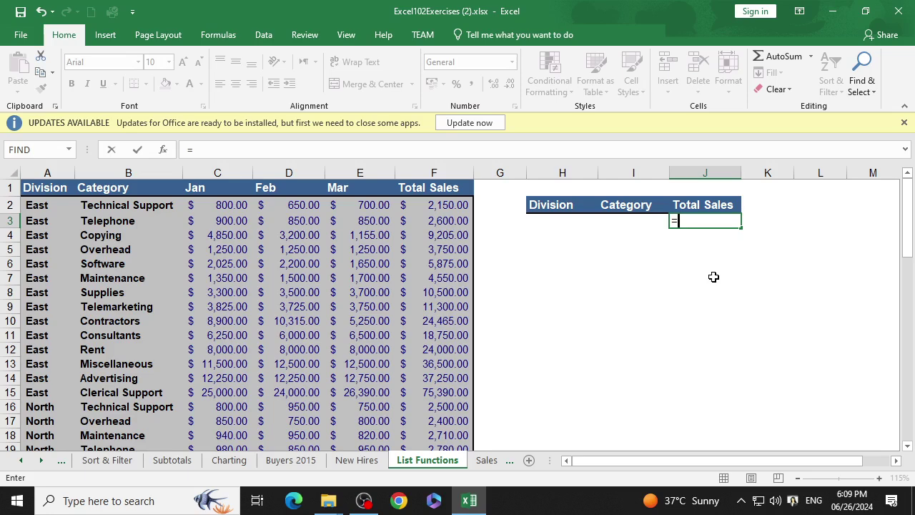
text(dsu)
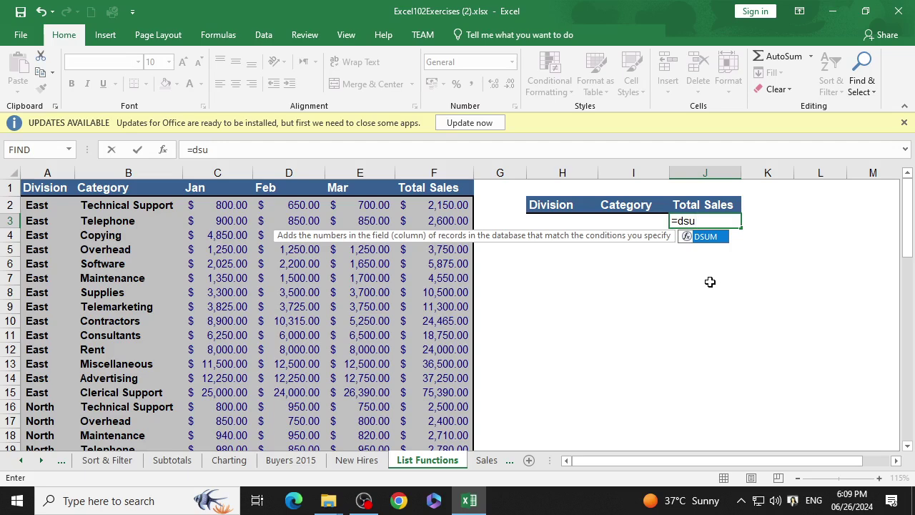
key(Tab)
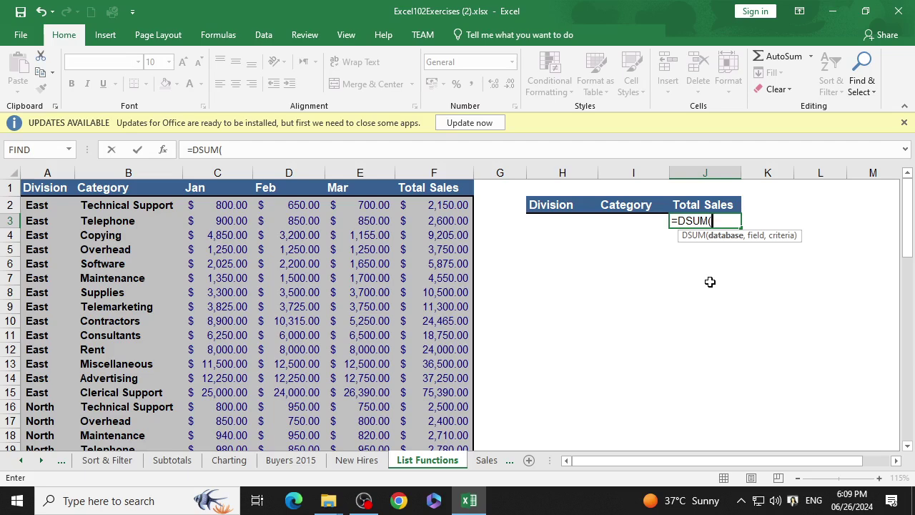
In the DSUM arguments, set Database to A1:F59 including the header row
click(164, 152)
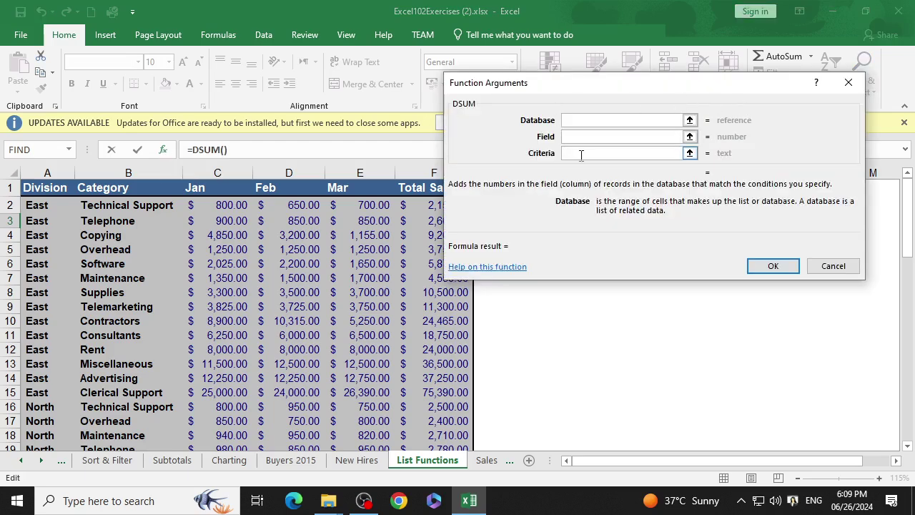
click(34, 189)
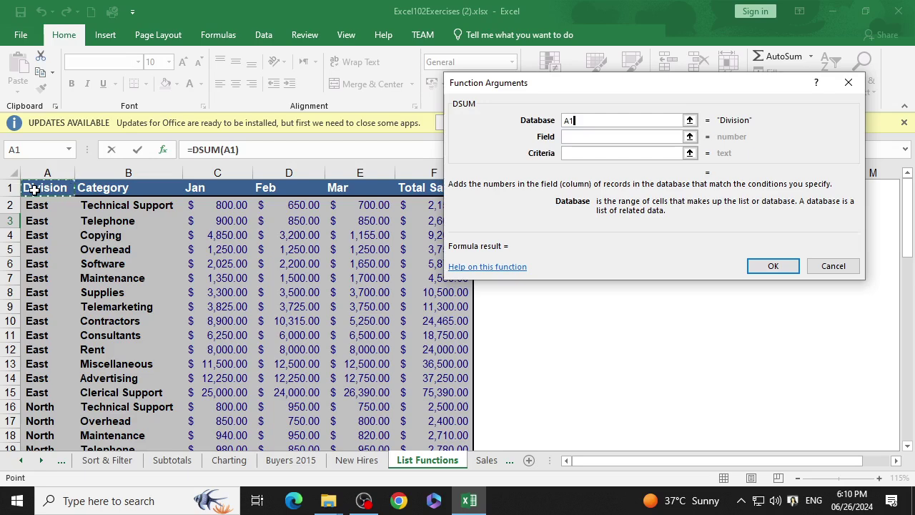
key(ctrl+shift+Right)
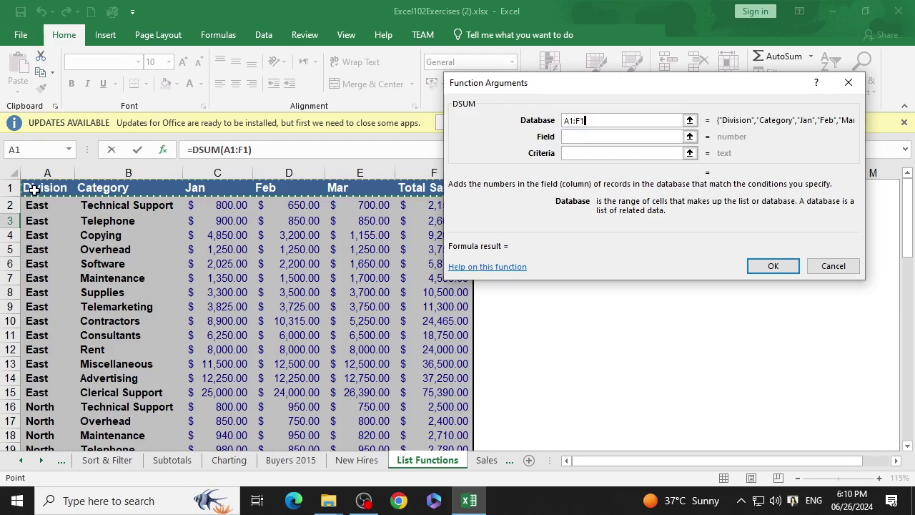
key(ctrl+shift+Down)
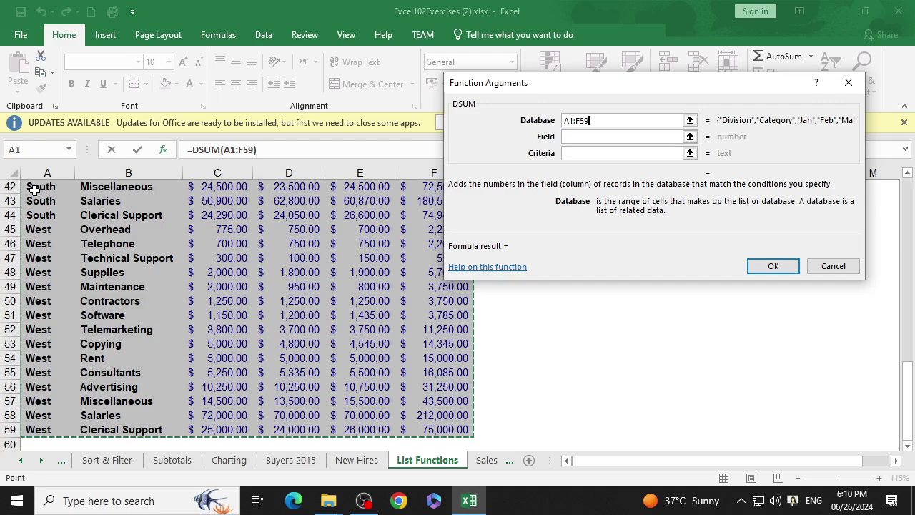
key(ctrl+Home)
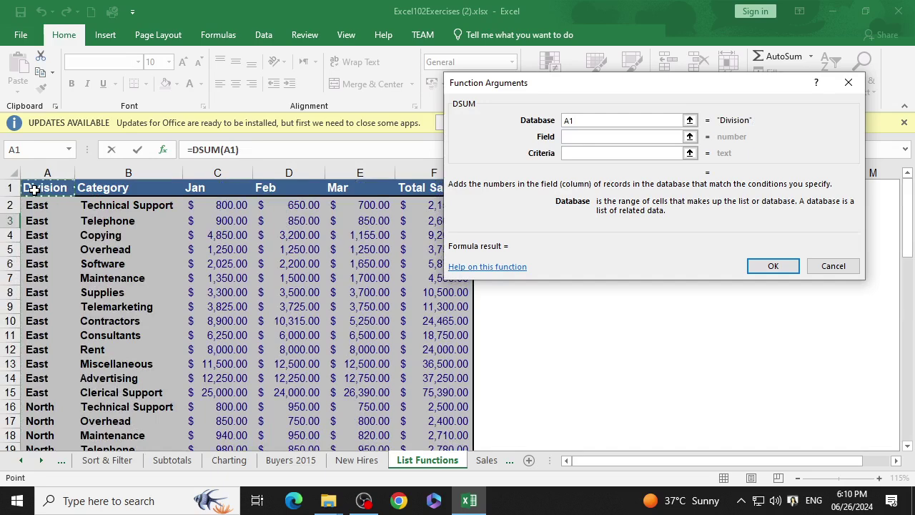
key(ctrl+shift+Right)
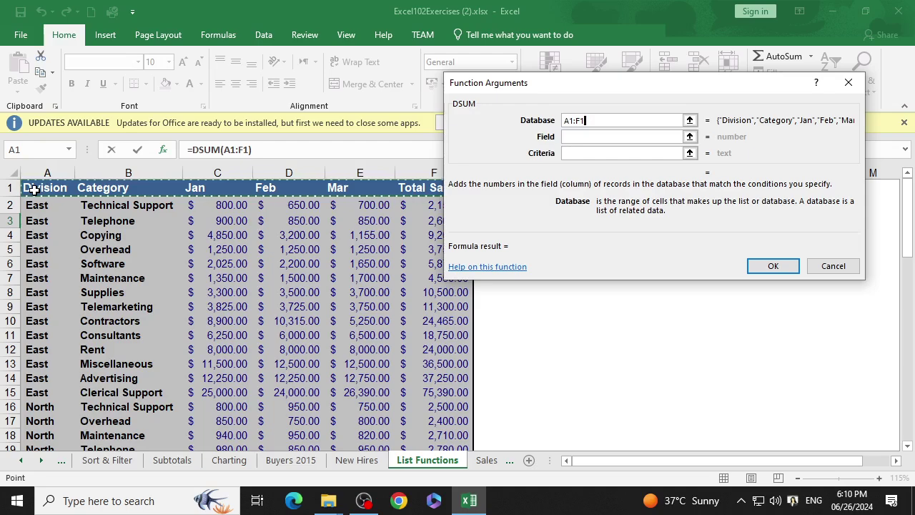
key(ctrl+shift+Down)
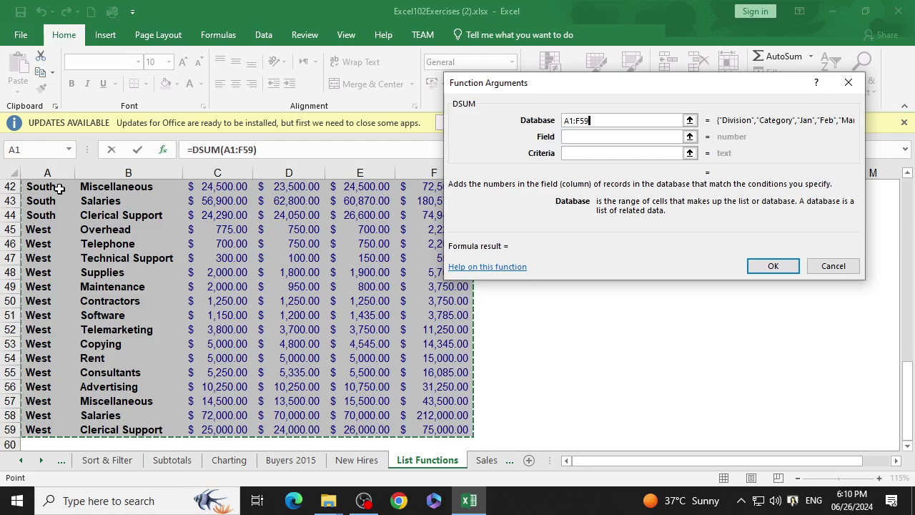
click(647, 136)
scroll(647, 135, up, 7)
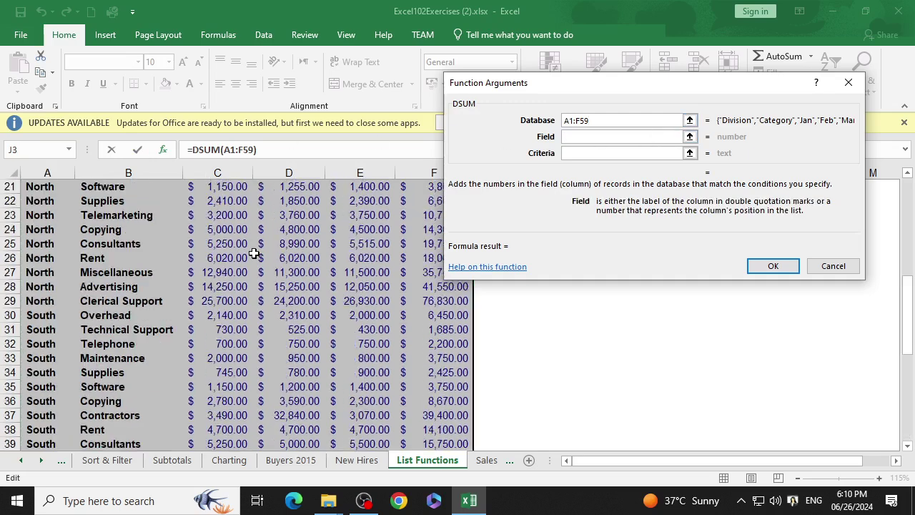
scroll(647, 135, up, 7)
drag(522, 83, 566, 90)
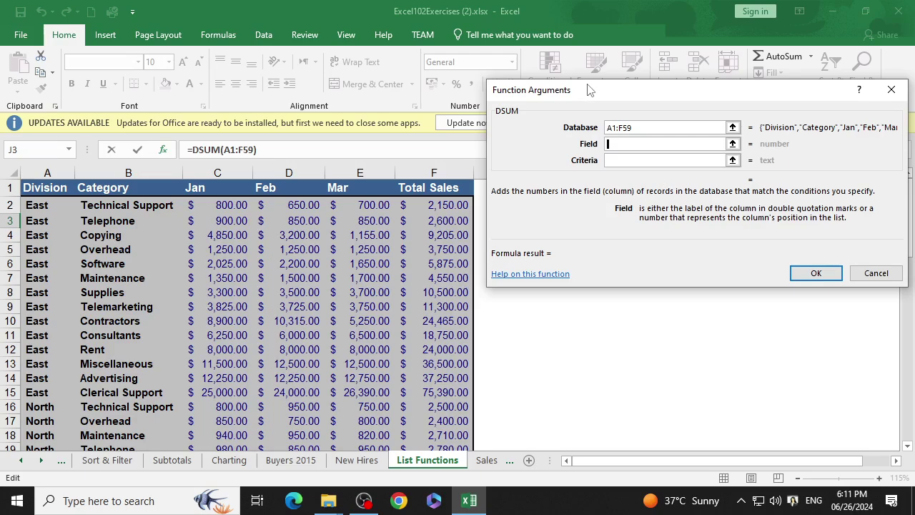
Complete =DSUM(A1:F59,F1,H2:I3) in J3 with Field F1 and criteria H2:I3
click(448, 192)
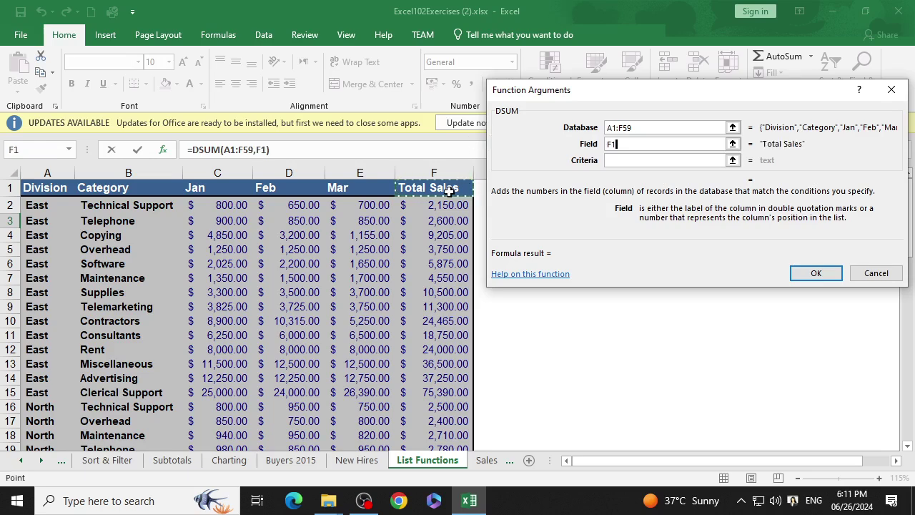
click(694, 160)
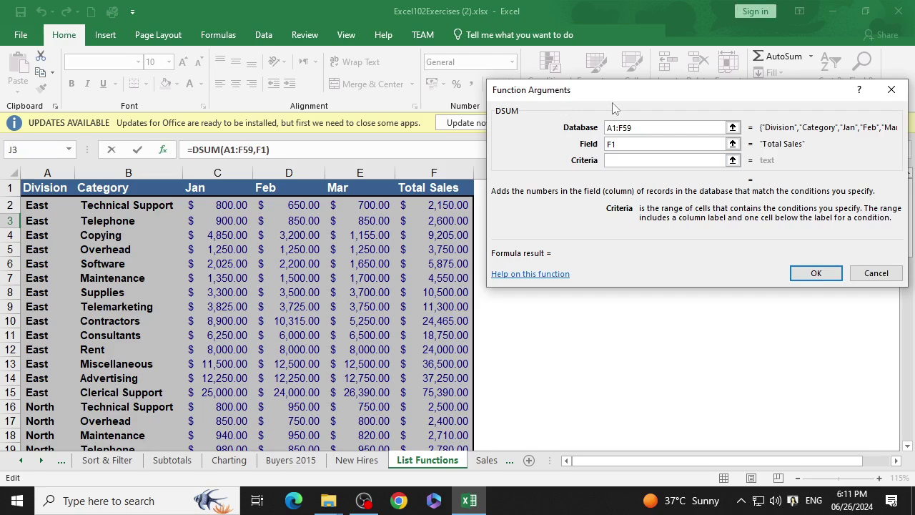
drag(636, 89, 574, 292)
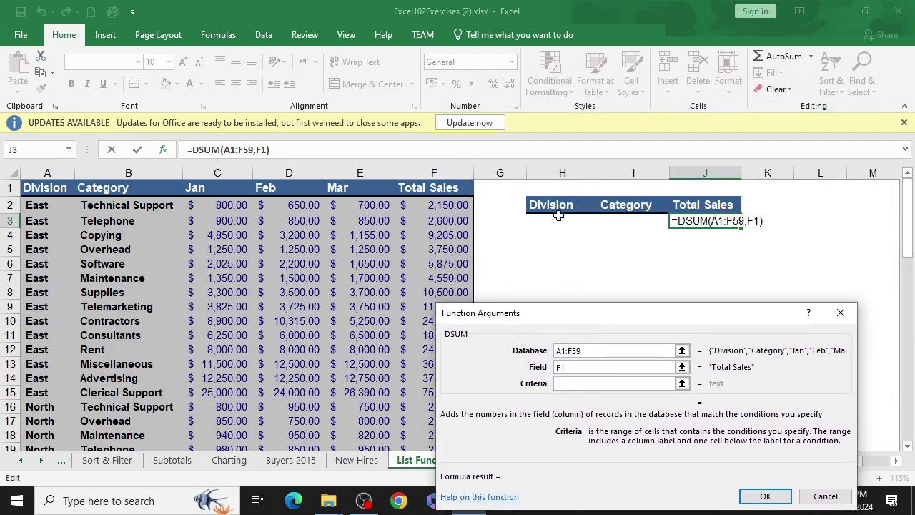
drag(558, 209, 619, 209)
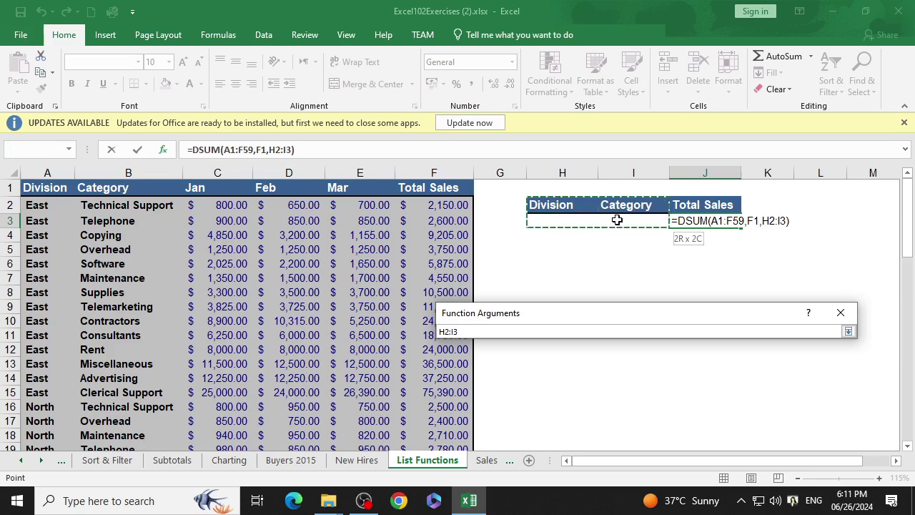
drag(619, 211, 620, 218)
drag(608, 314, 264, 129)
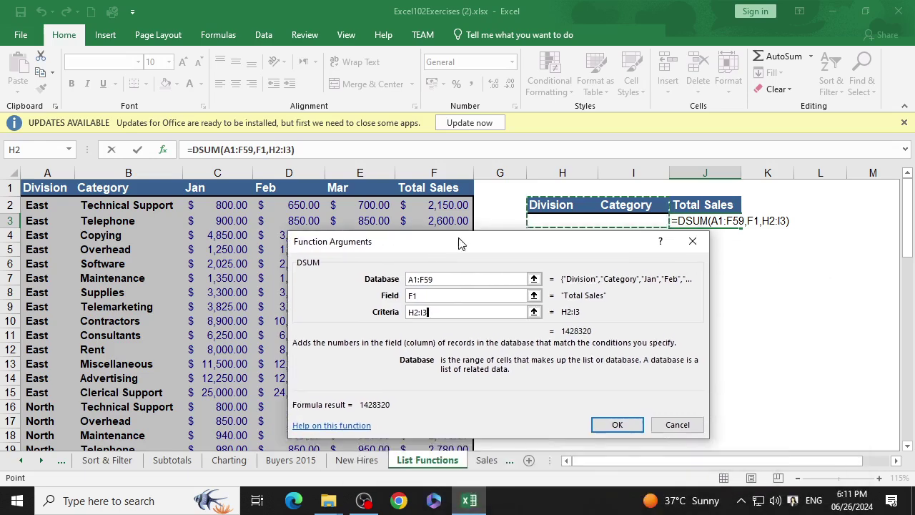
click(413, 313)
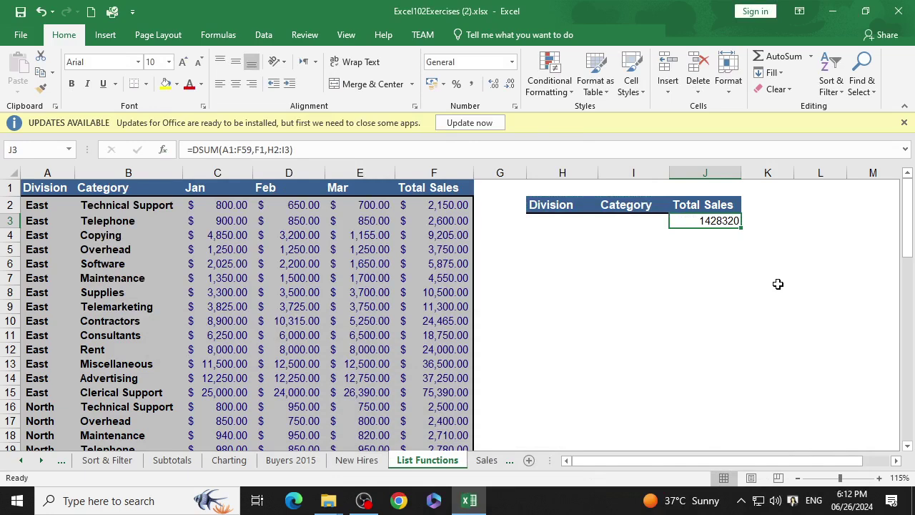
Enter East in H3 and suppliey in I3 as the Division and Category criteria
click(539, 224)
text(E)
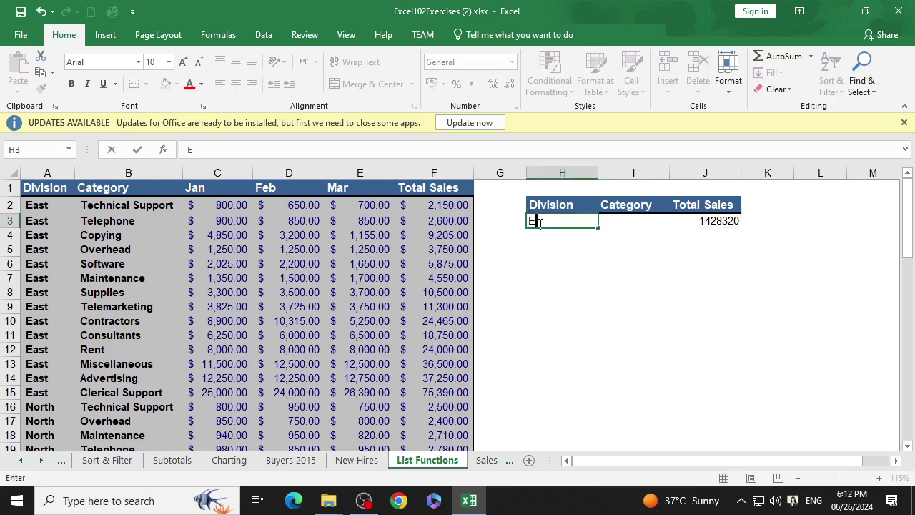
text(ast)
key(Return)
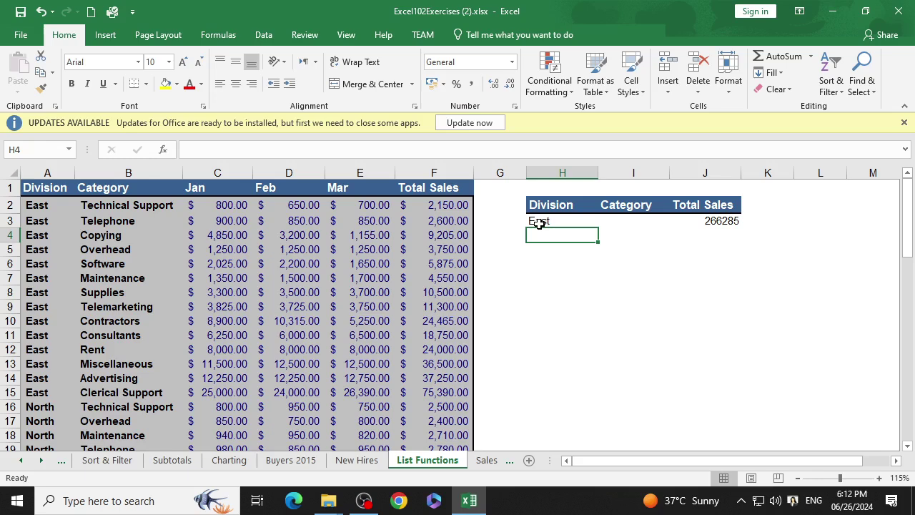
click(540, 224)
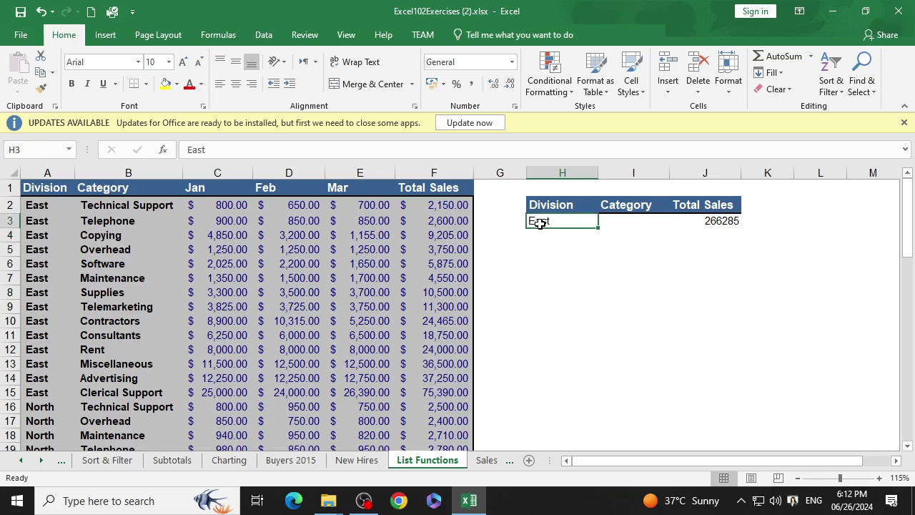
click(620, 222)
text(su)
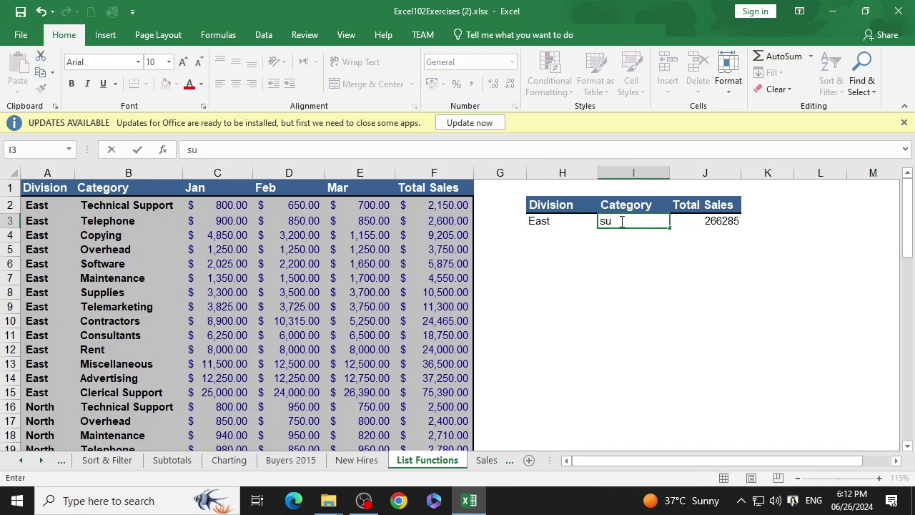
text(ppli)
text(ey)
key(Return)
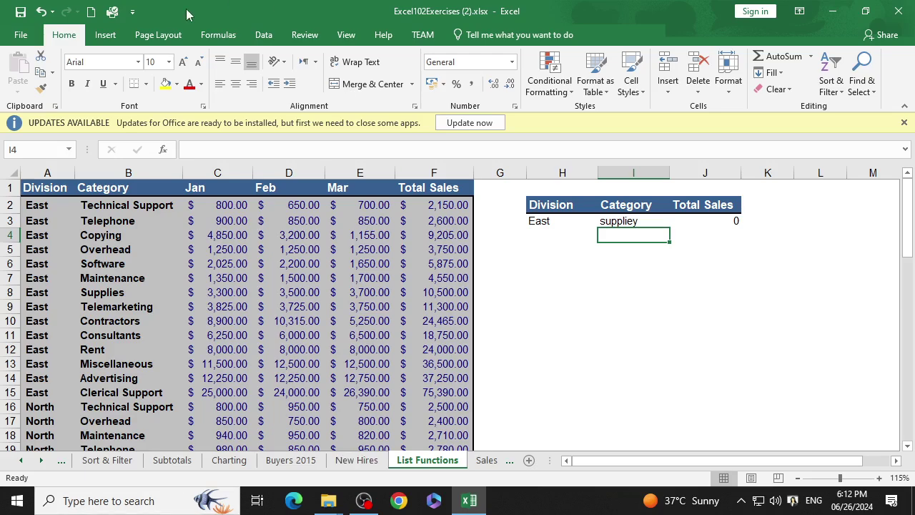
Paste the B2:B14 category names into L2:L14 as values only
drag(119, 206, 106, 376)
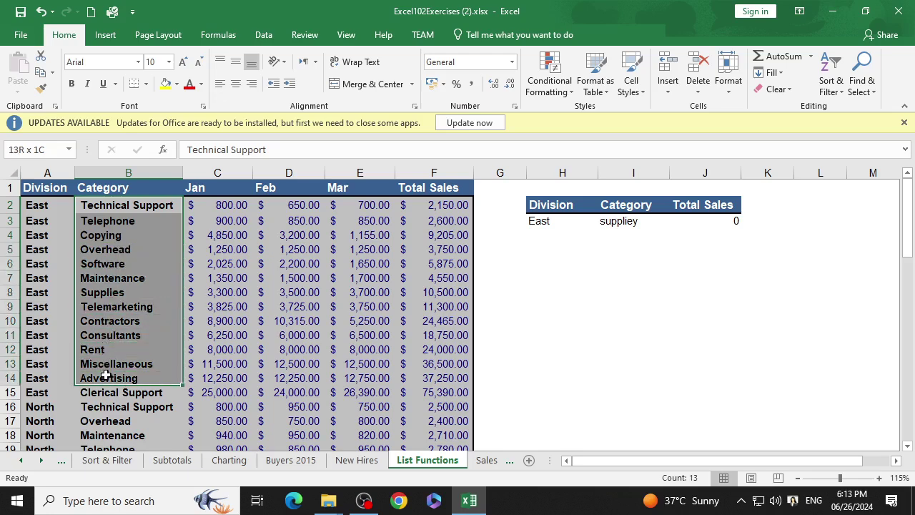
key(ctrl+c)
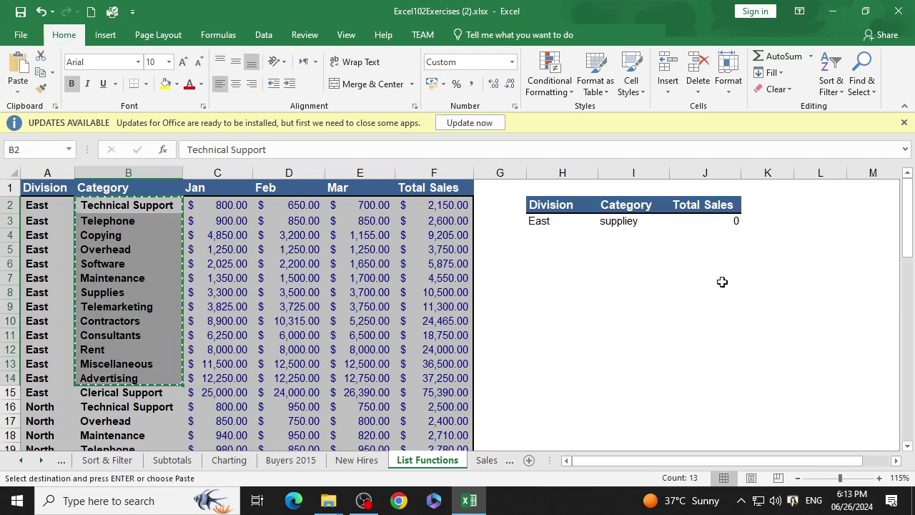
right_click(805, 208)
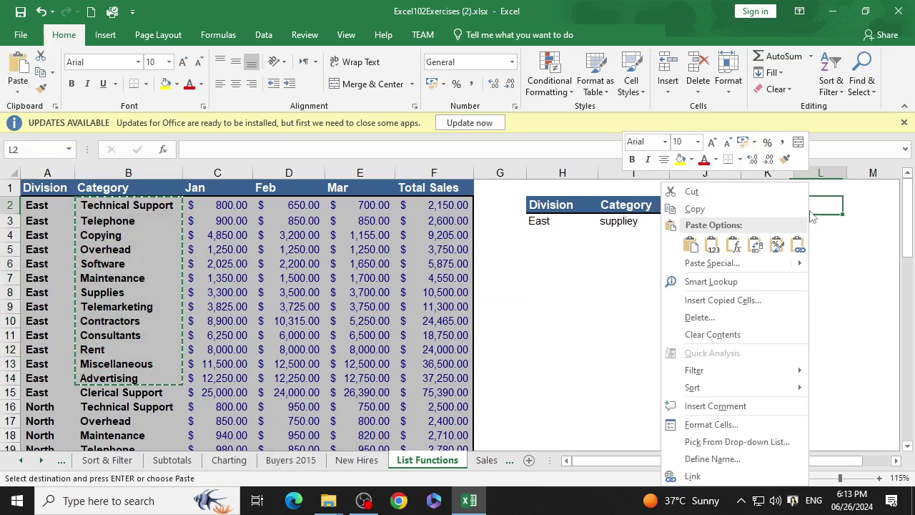
click(712, 247)
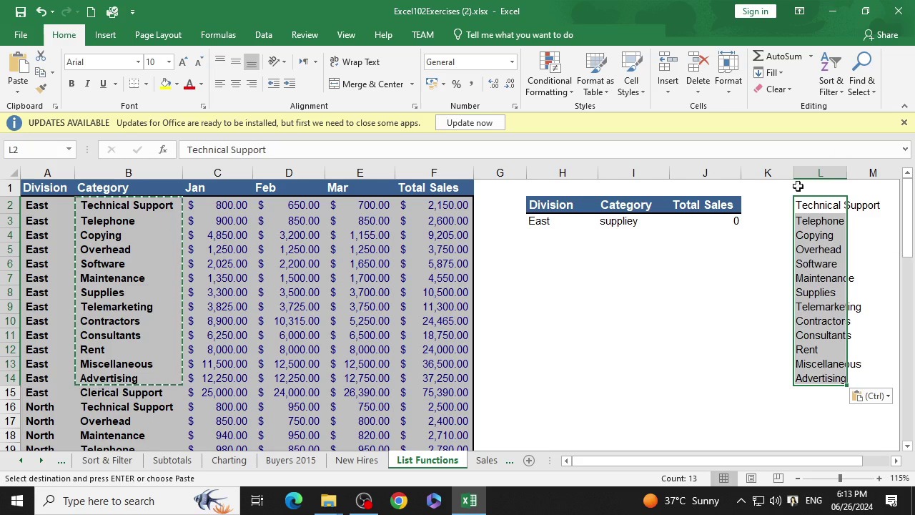
click(646, 264)
click(633, 221)
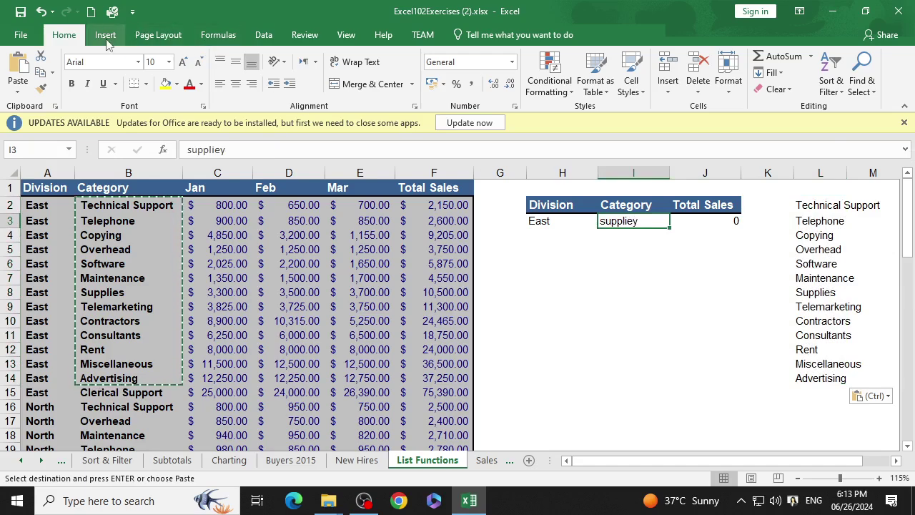
Give I3 list data validation sourced from $L$2:$L$14 and check its dropdown
click(263, 34)
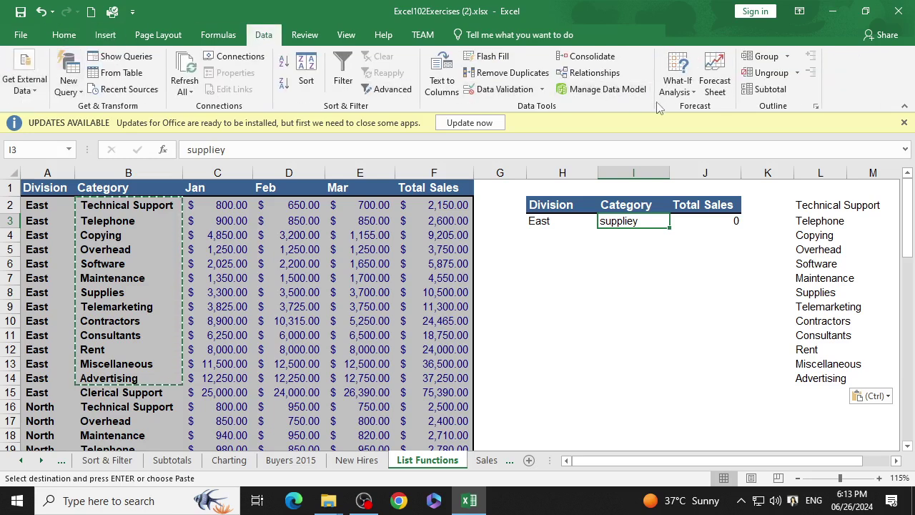
click(543, 89)
click(519, 103)
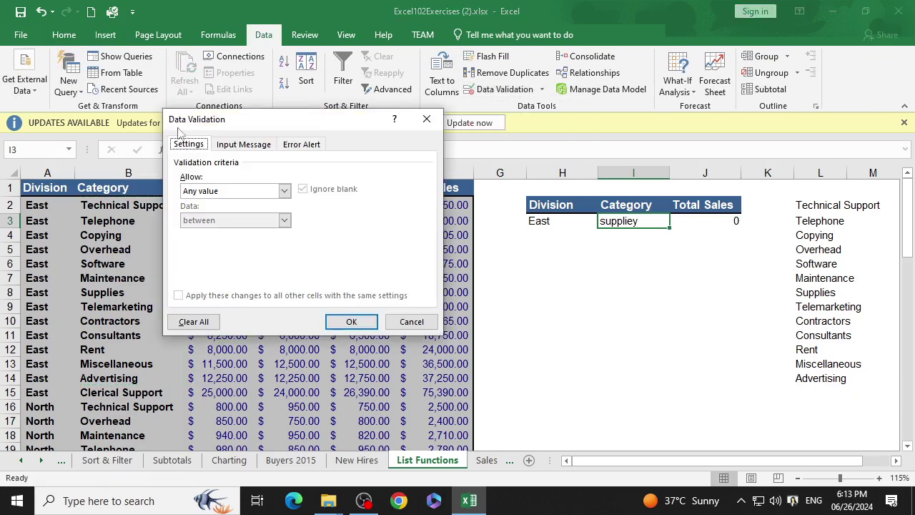
click(284, 190)
click(207, 228)
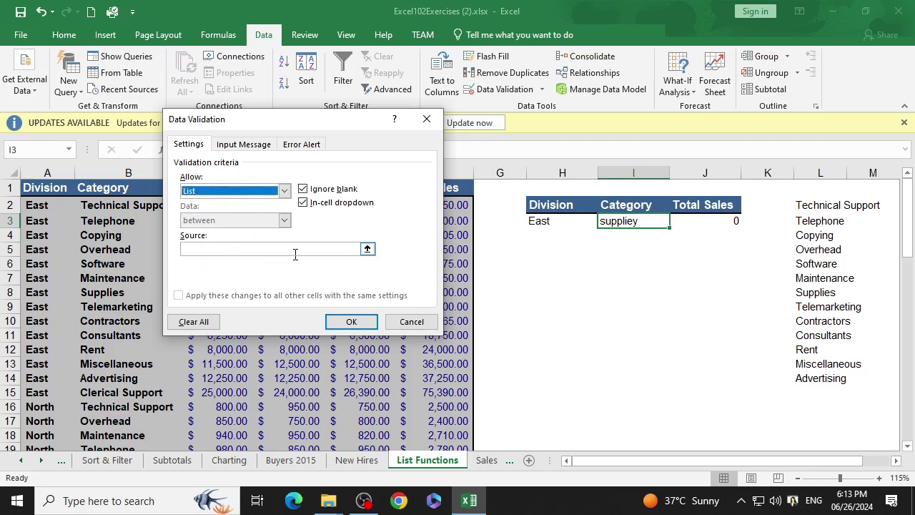
click(295, 249)
drag(799, 205, 814, 376)
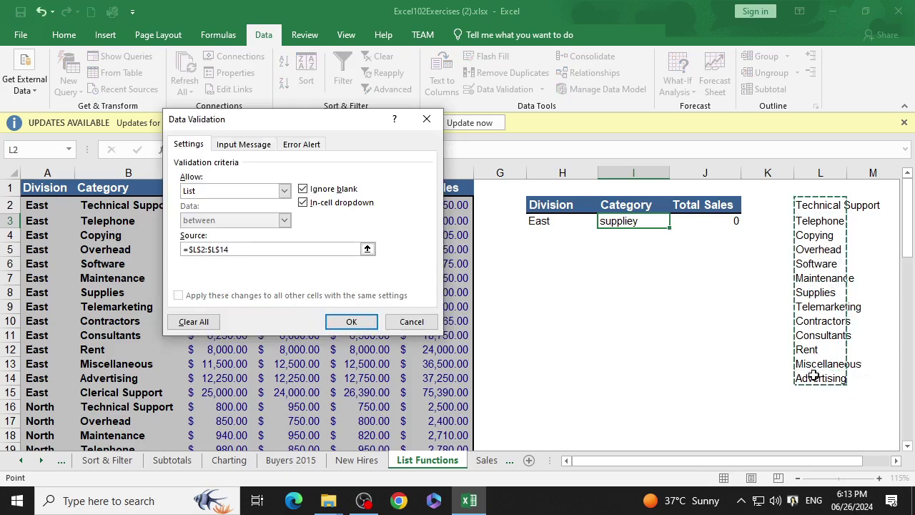
click(340, 321)
click(675, 221)
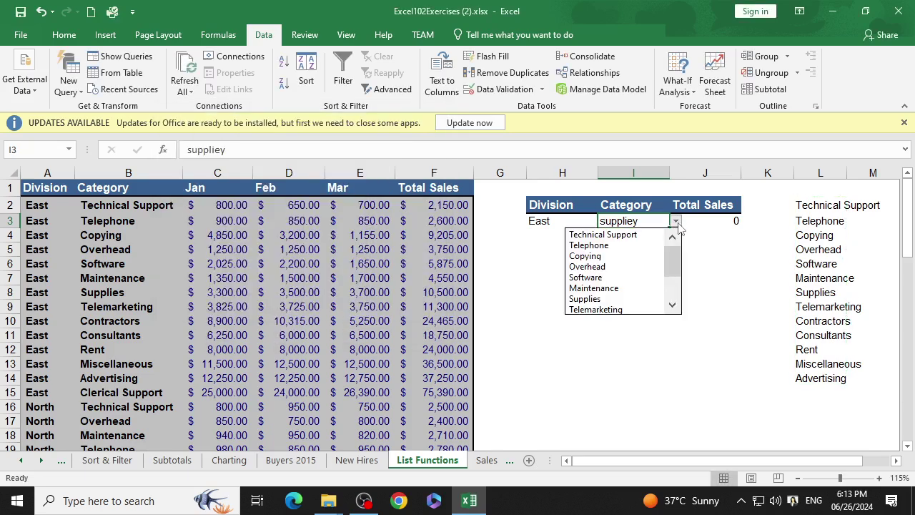
Set the East lookup's category in I3 to Rent for a 24000 total, then go to the Sales Data sheet
click(607, 276)
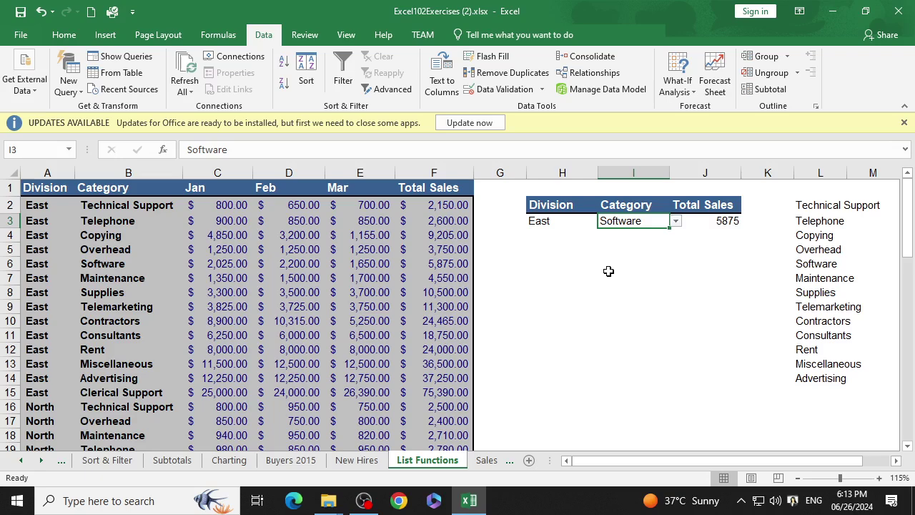
click(675, 221)
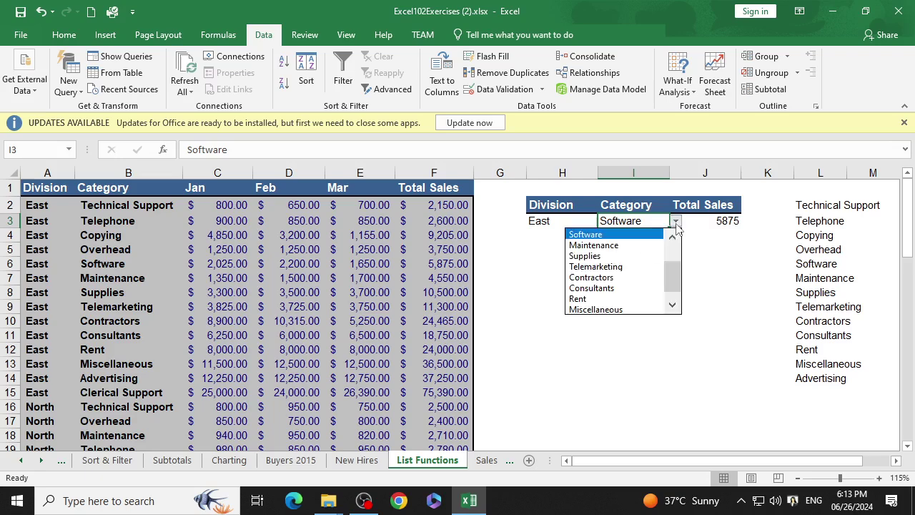
click(596, 298)
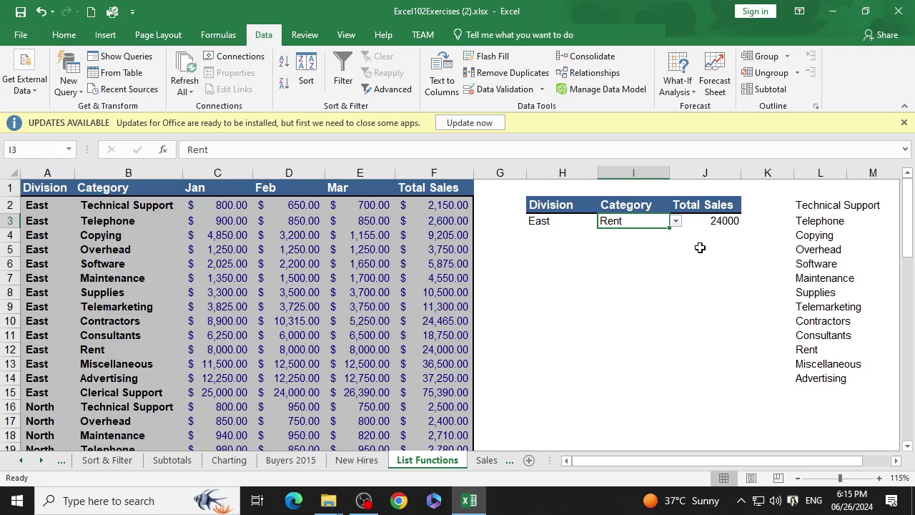
click(506, 460)
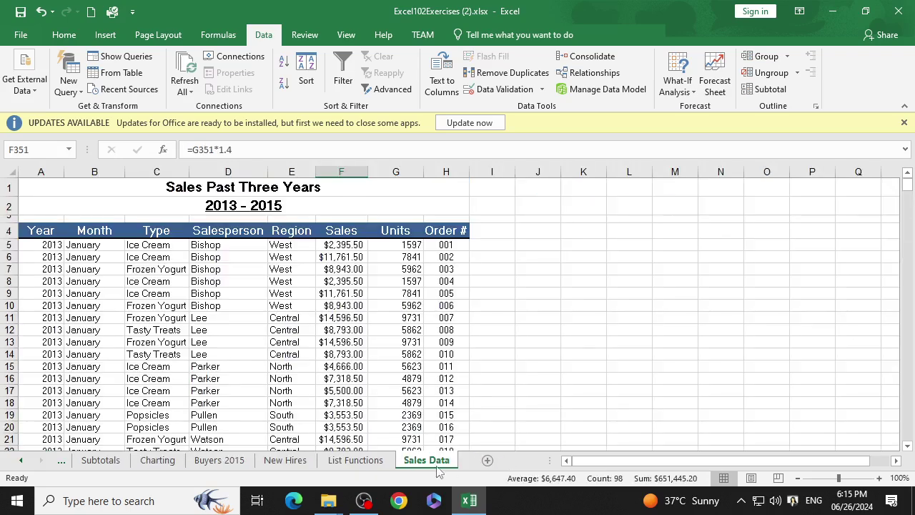
click(556, 343)
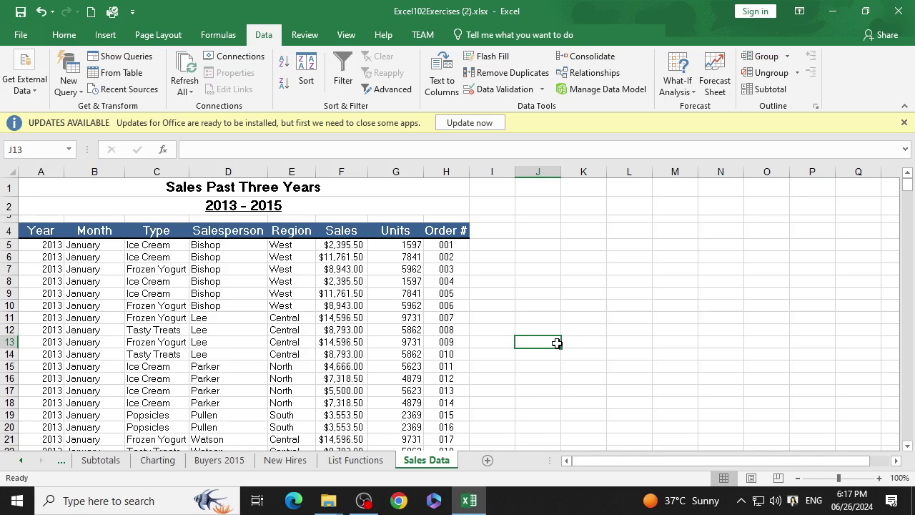
scroll(360, 281, down, 3)
scroll(359, 281, down, 5)
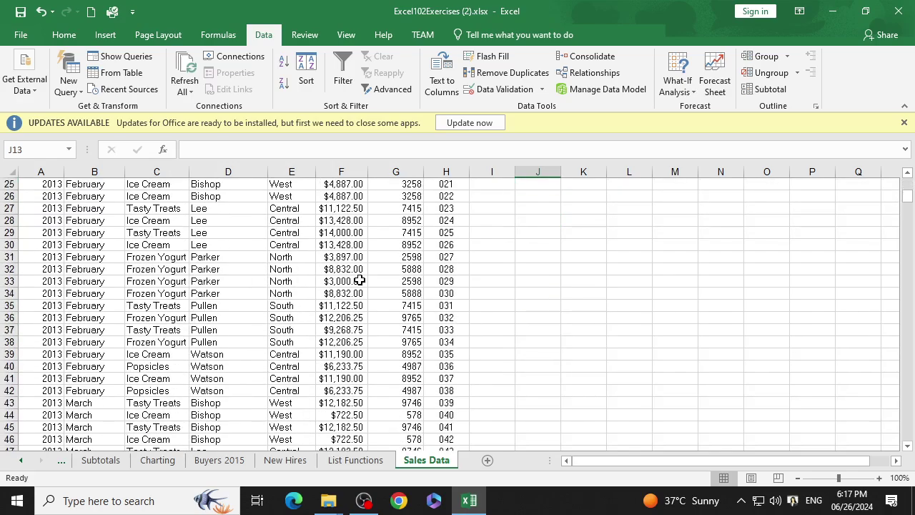
scroll(360, 281, down, 4)
scroll(360, 281, down, 4)
scroll(359, 281, down, 4)
scroll(359, 281, down, 12)
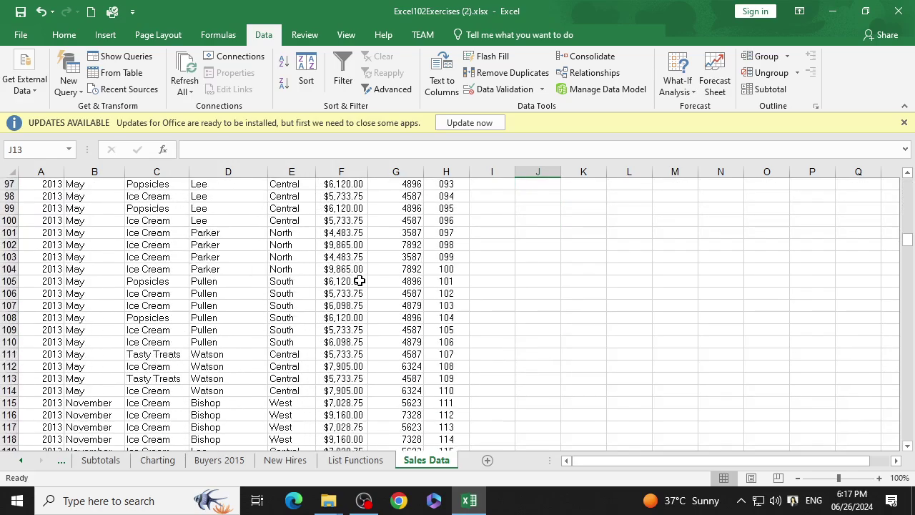
scroll(359, 281, down, 5)
scroll(359, 281, down, 5)
scroll(359, 281, down, 7)
scroll(360, 281, down, 12)
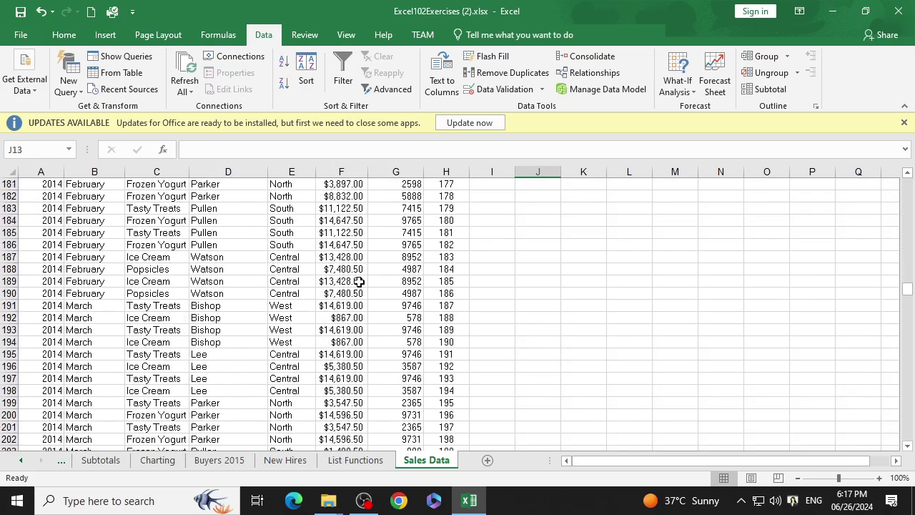
scroll(360, 281, down, 6)
scroll(359, 280, up, 15)
scroll(359, 281, up, 12)
scroll(359, 281, up, 19)
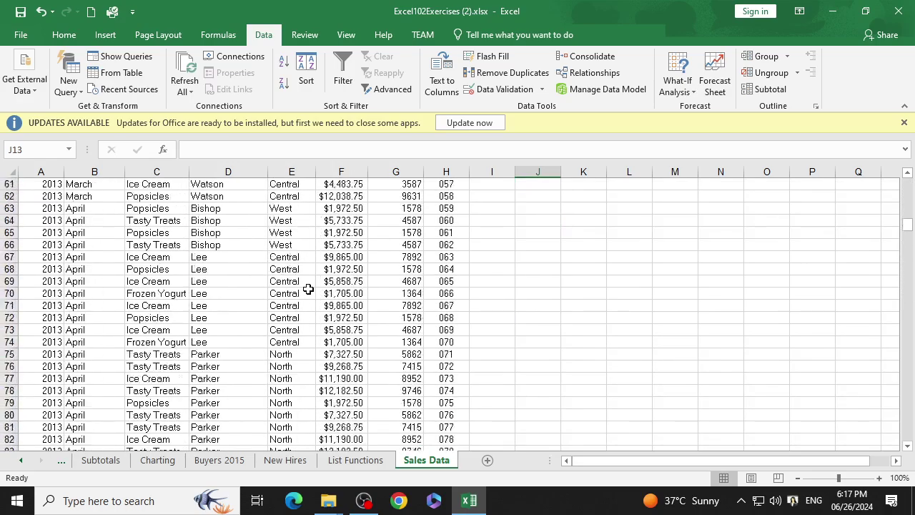
scroll(223, 265, up, 9)
scroll(223, 265, up, 12)
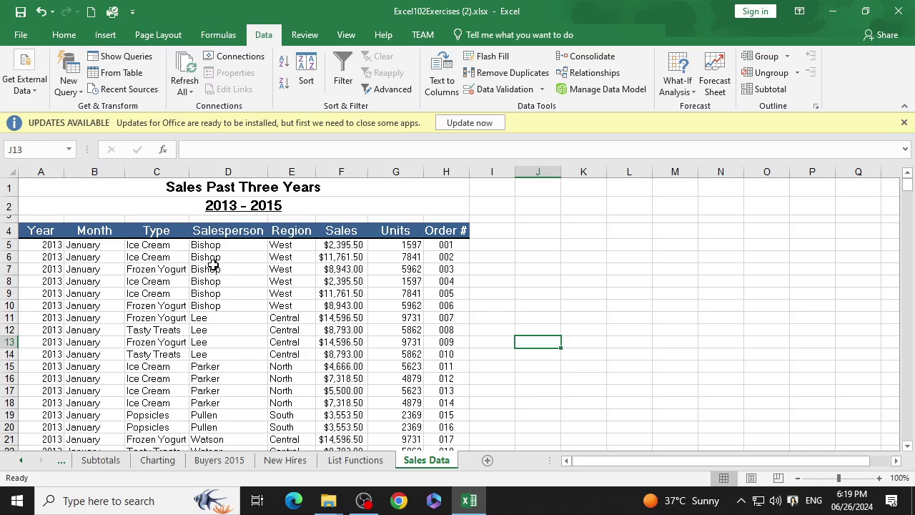
click(198, 278)
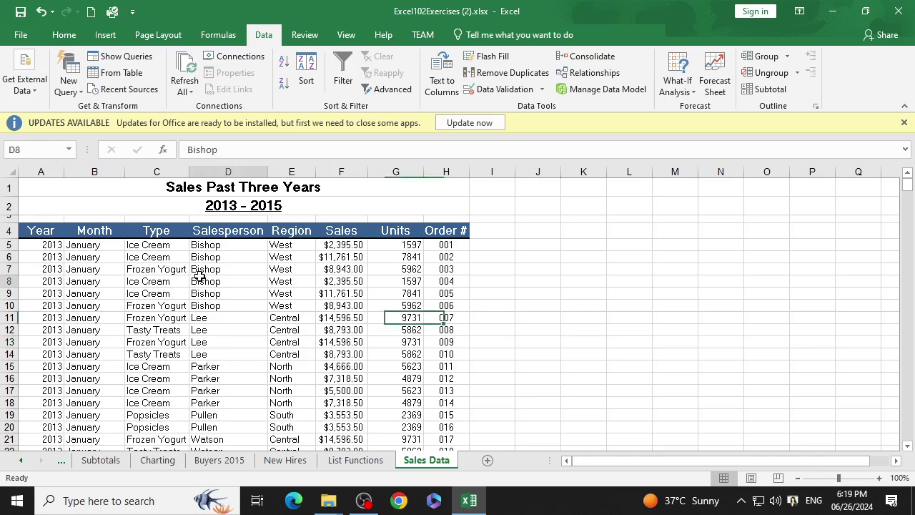
scroll(276, 316, down, 1)
scroll(276, 316, down, 2)
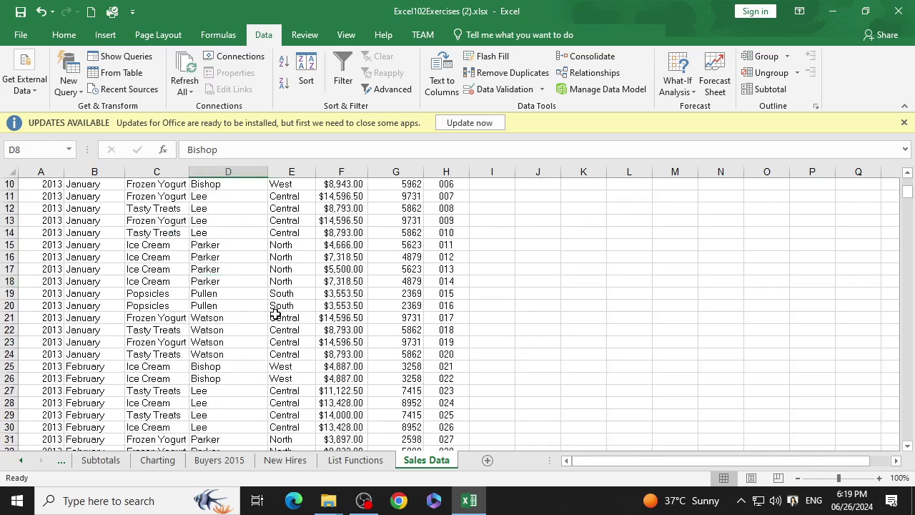
scroll(302, 304, up, 3)
click(325, 304)
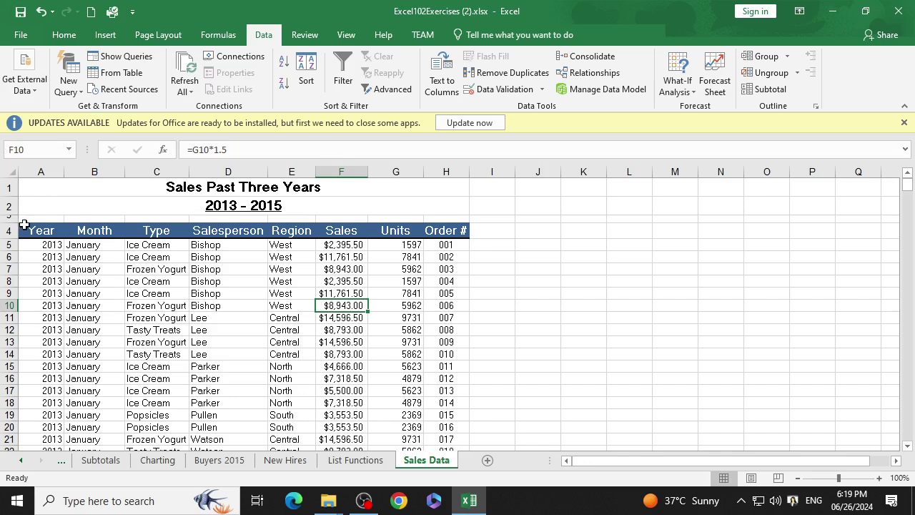
Select the sales table A4:H448 from the Year header down, then return to the sheet's top
mouse_move(32, 231)
mouse_down()
mouse_move(377, 509)
mouse_move(438, 510)
mouse_move(435, 415)
mouse_up()
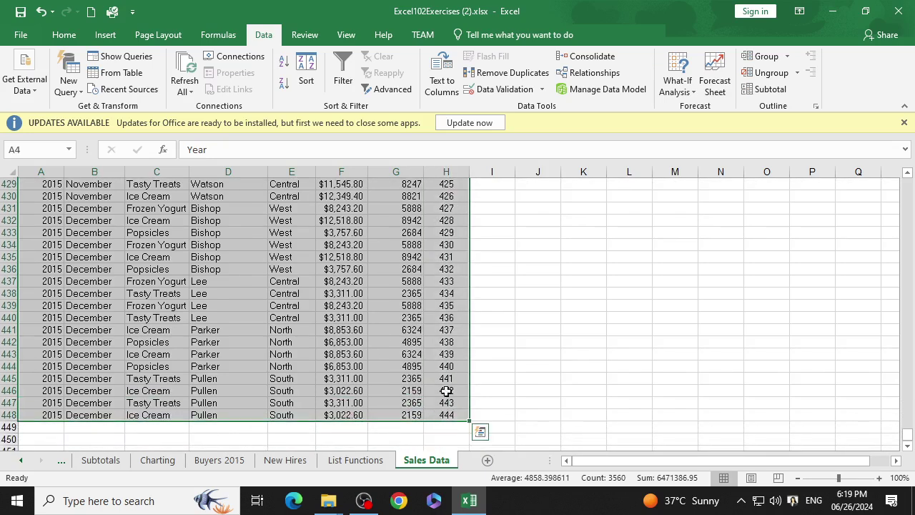
scroll(375, 321, up, 6)
scroll(376, 321, up, 13)
scroll(376, 320, up, 3)
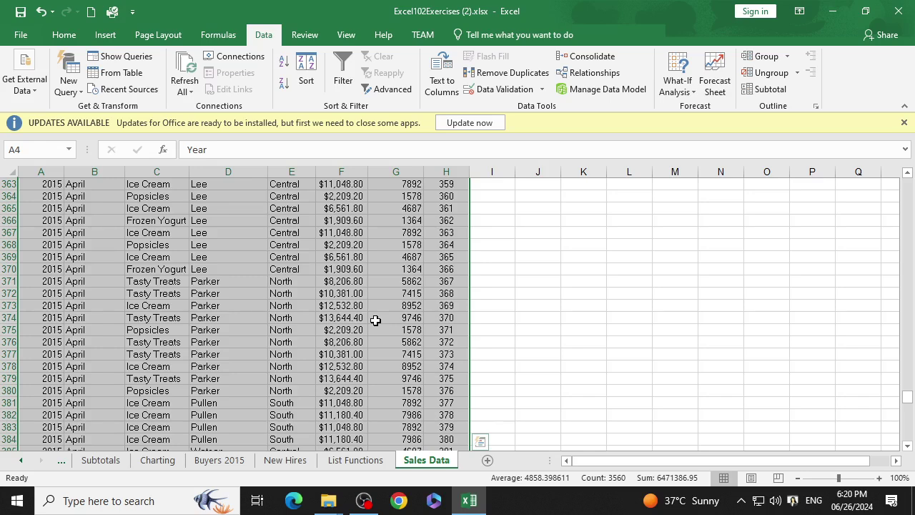
scroll(376, 320, up, 7)
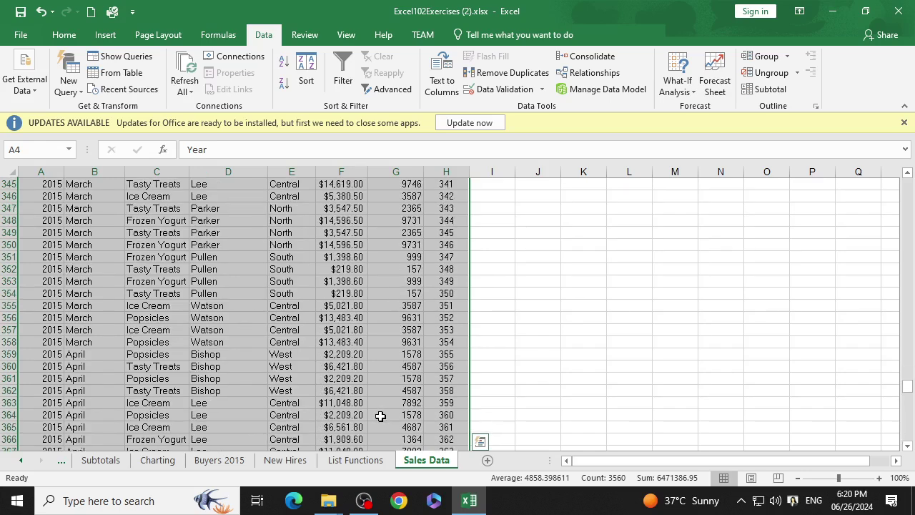
scroll(375, 320, up, 13)
scroll(375, 320, up, 14)
drag(908, 332, 908, 182)
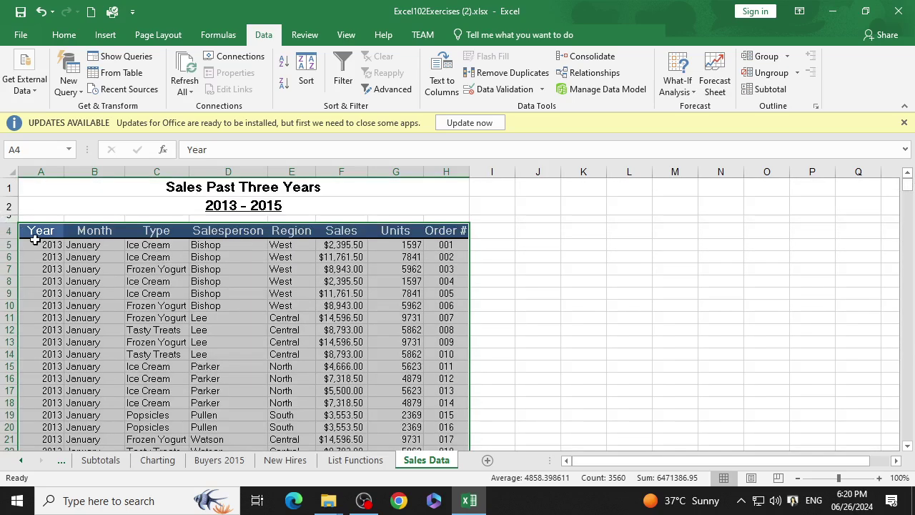
click(33, 244)
click(32, 231)
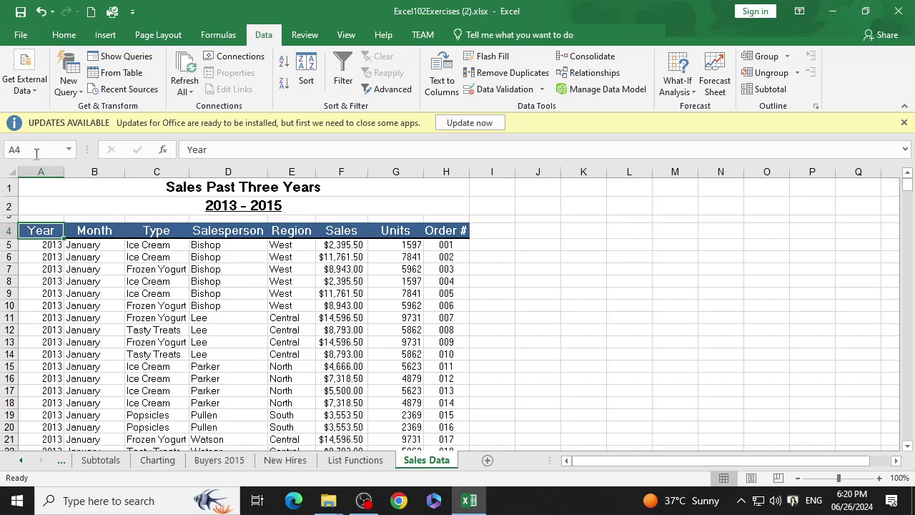
scroll(214, 318, down, 14)
scroll(224, 320, down, 12)
scroll(233, 320, down, 13)
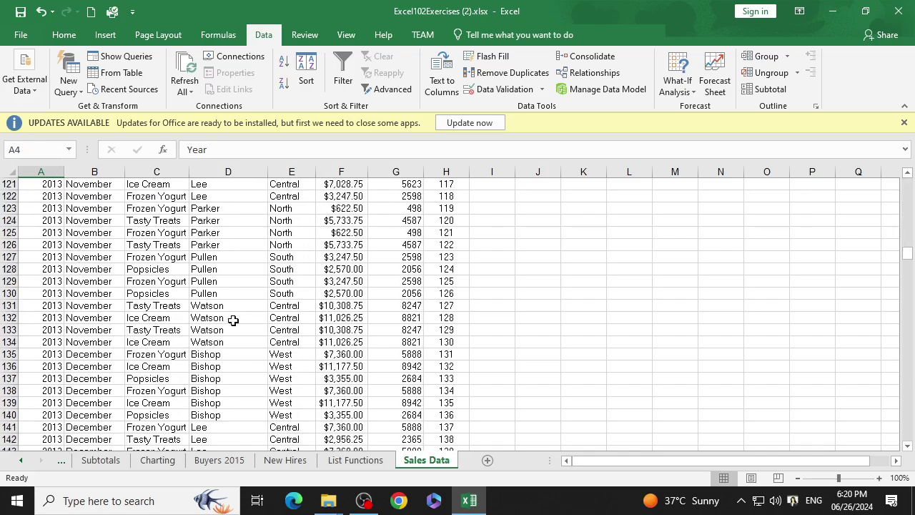
scroll(233, 320, down, 11)
scroll(237, 321, down, 16)
scroll(344, 388, down, 11)
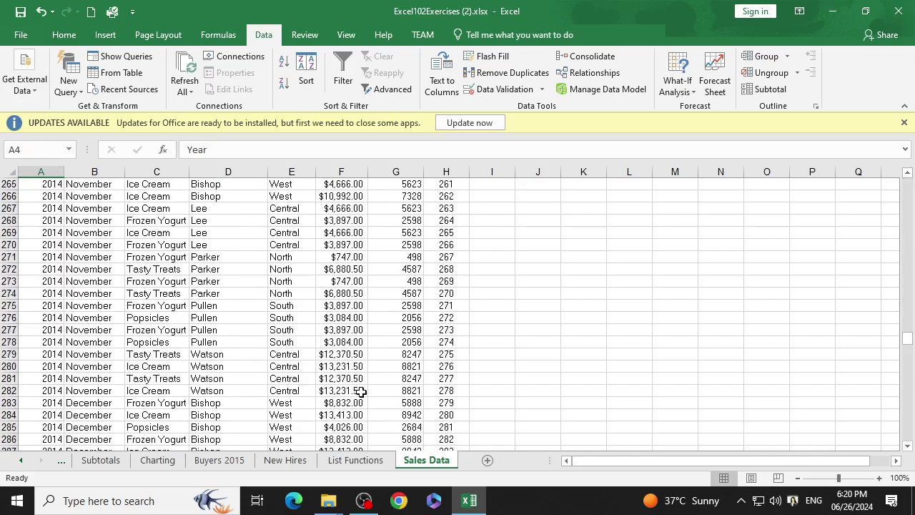
scroll(358, 393, down, 10)
scroll(400, 404, down, 13)
scroll(447, 419, down, 13)
scroll(447, 419, down, 11)
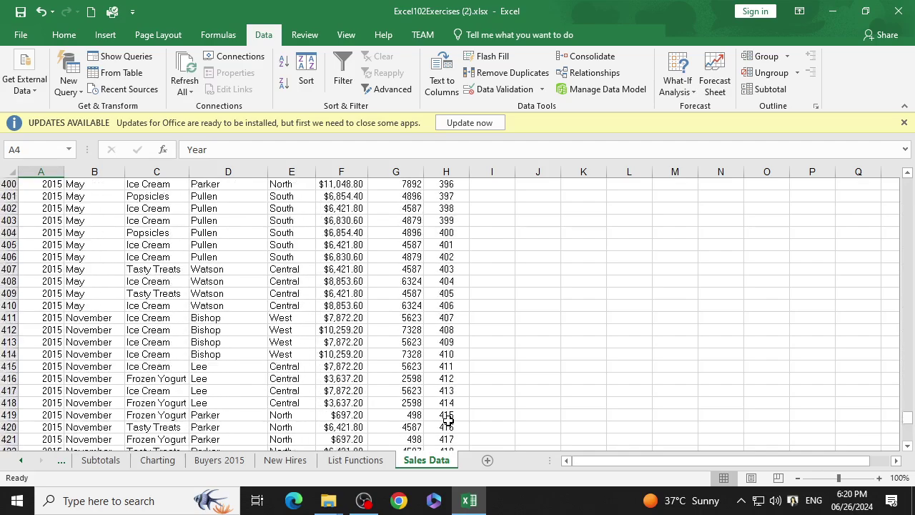
scroll(447, 419, down, 11)
scroll(457, 329, down, 8)
scroll(445, 315, up, 4)
scroll(446, 316, up, 3)
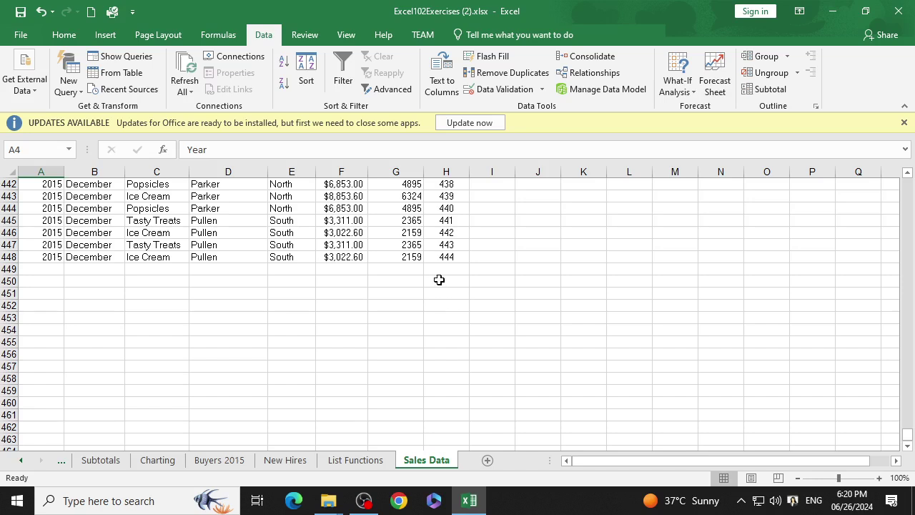
click(446, 258)
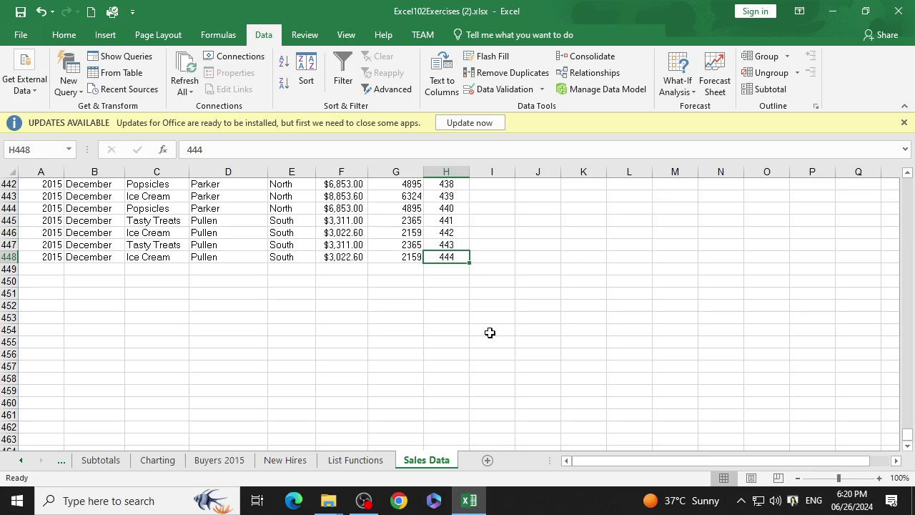
scroll(431, 298, up, 8)
scroll(425, 294, up, 8)
scroll(429, 289, up, 13)
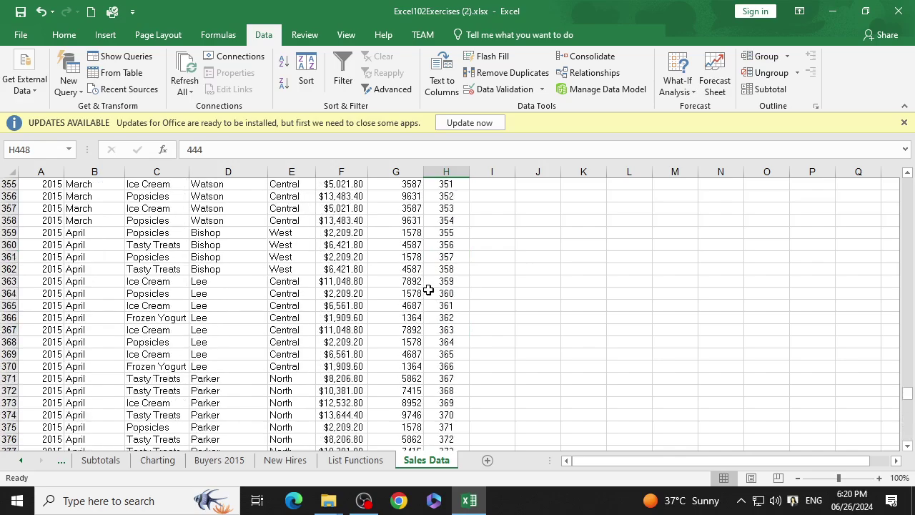
scroll(428, 290, up, 11)
scroll(422, 286, up, 13)
scroll(411, 284, up, 12)
scroll(417, 282, up, 12)
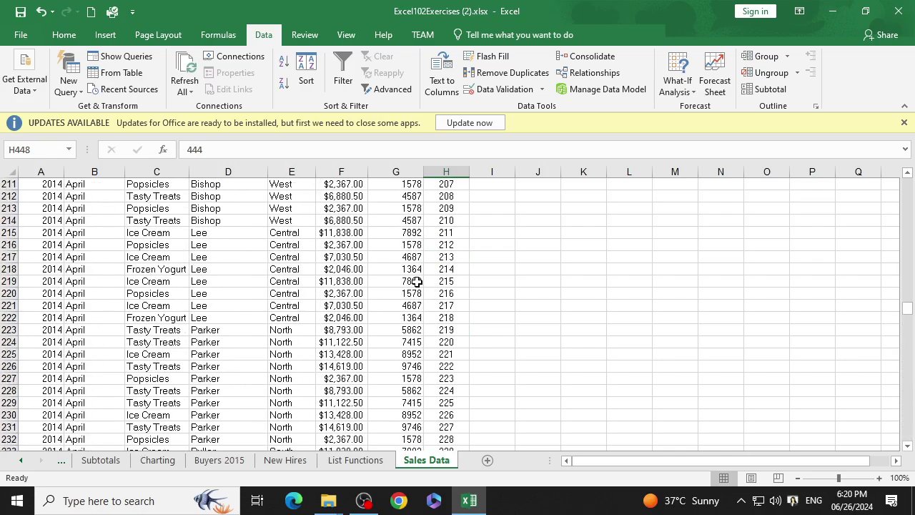
scroll(416, 281, up, 15)
scroll(414, 282, up, 7)
scroll(414, 281, up, 12)
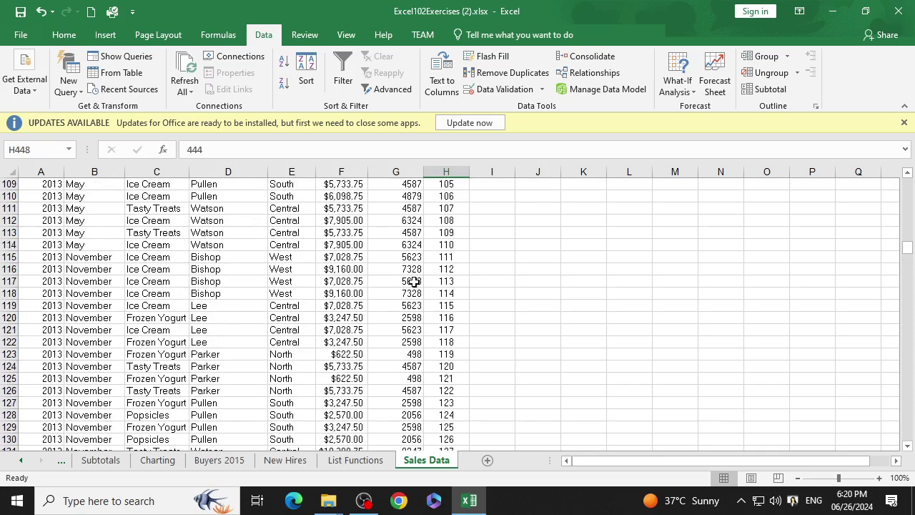
scroll(116, 295, up, 7)
scroll(116, 296, up, 12)
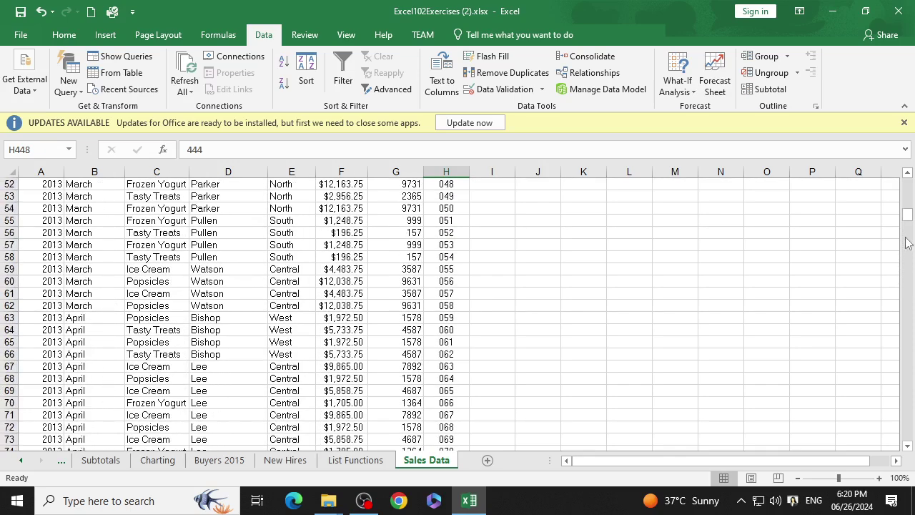
drag(906, 215, 907, 182)
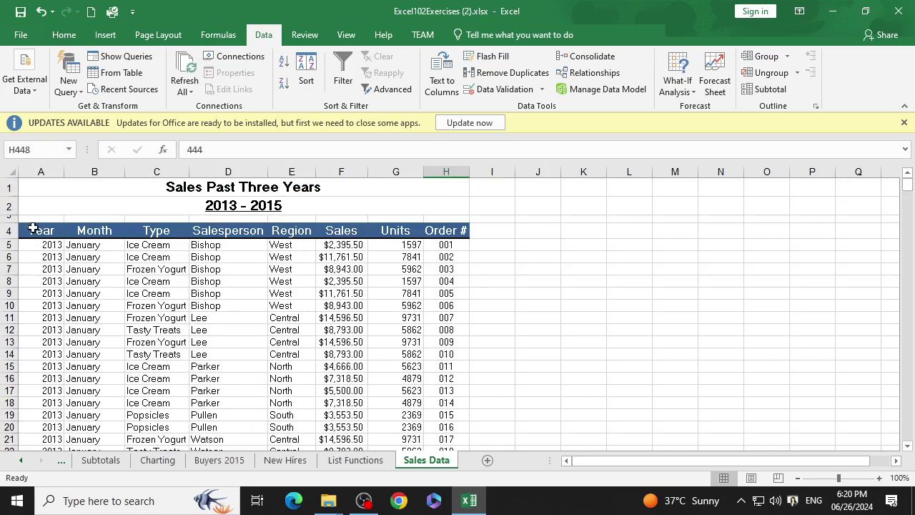
drag(33, 228, 482, 510)
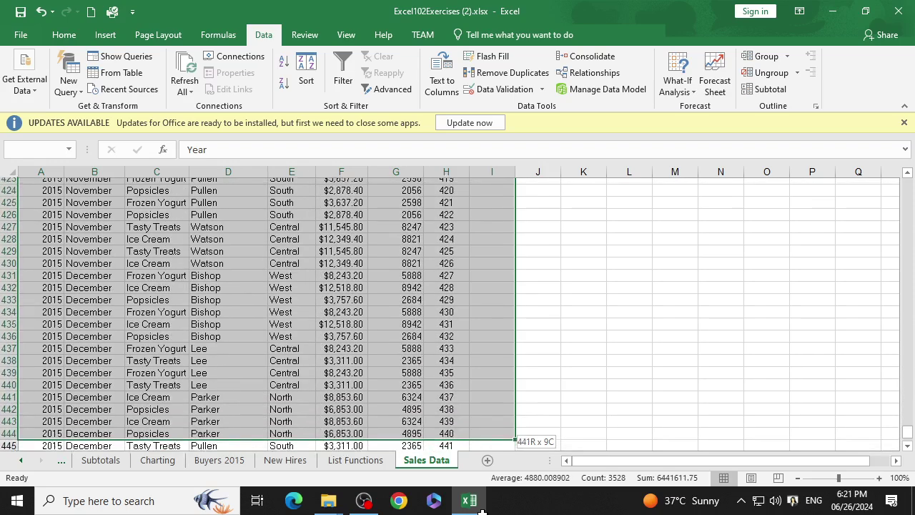
drag(482, 509, 447, 399)
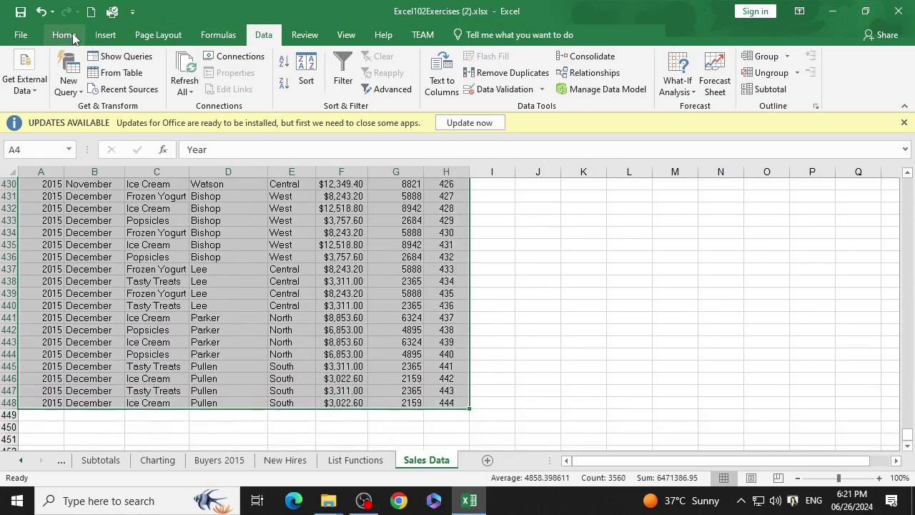
Choose a light blue Format as Table style for the Sales Data range
click(64, 35)
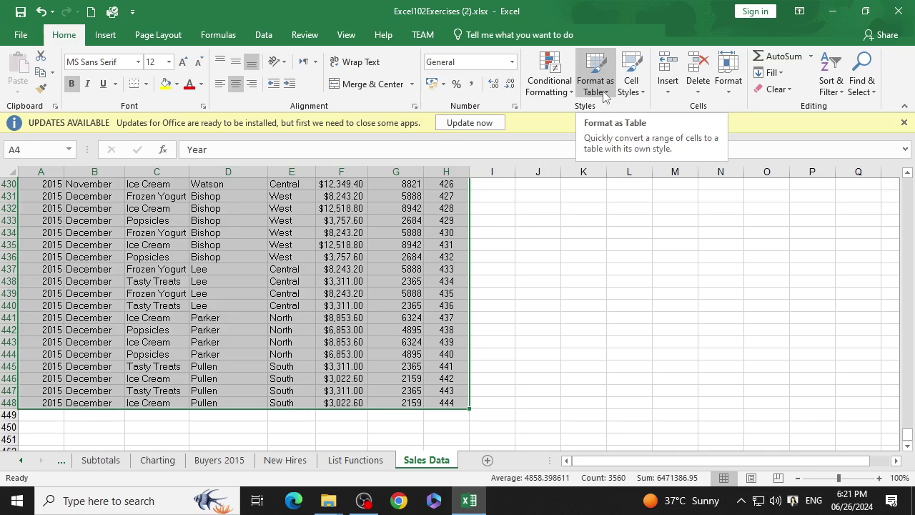
click(604, 93)
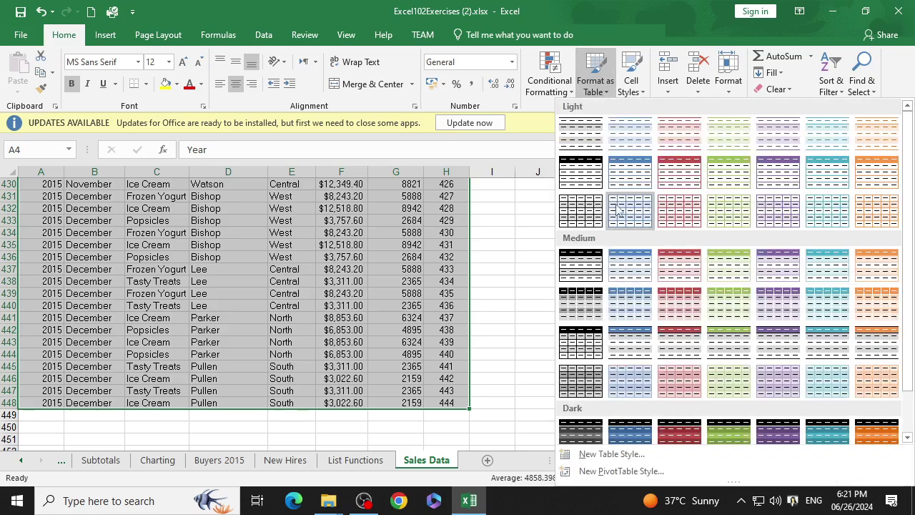
click(630, 171)
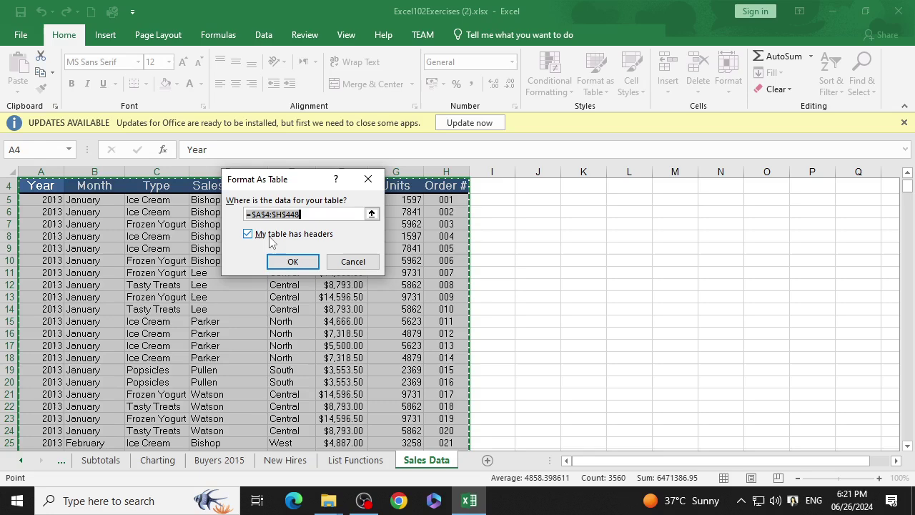
Confirm the table range =$A$4:$H$448 with headers, then resize the Sales column
click(292, 261)
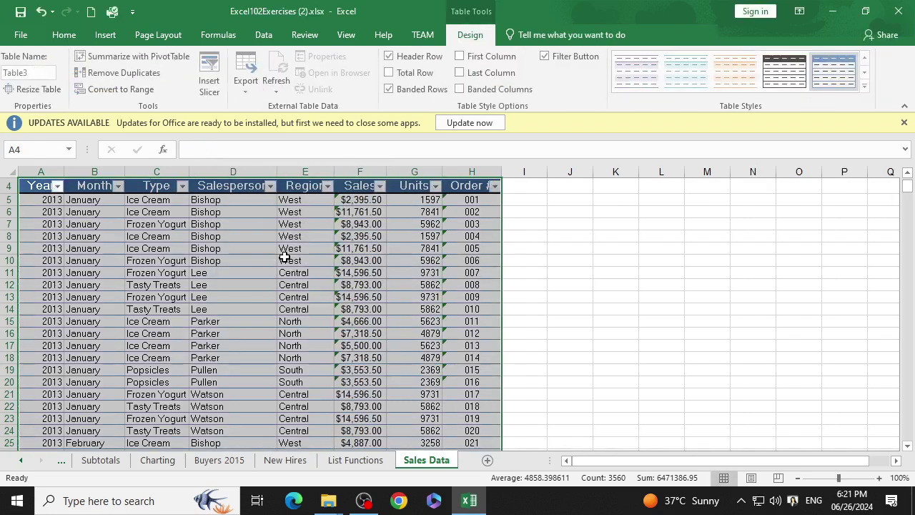
scroll(284, 258, up, 1)
scroll(315, 247, down, 6)
scroll(342, 224, up, 6)
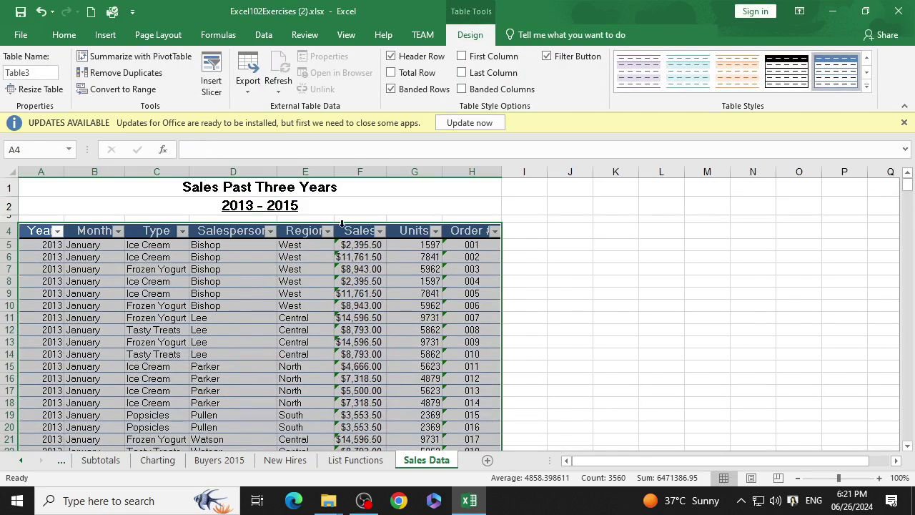
drag(386, 172, 371, 171)
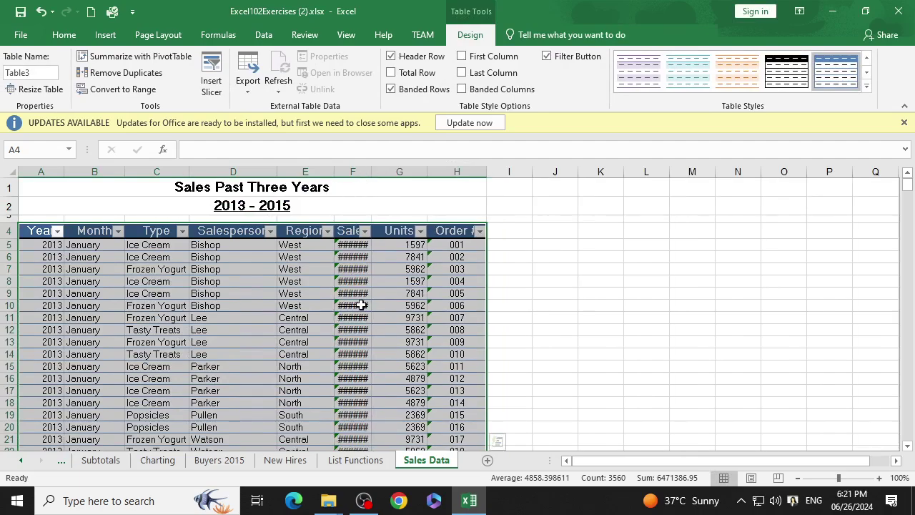
scroll(362, 305, down, 7)
scroll(362, 305, down, 15)
scroll(362, 305, down, 9)
scroll(362, 305, down, 13)
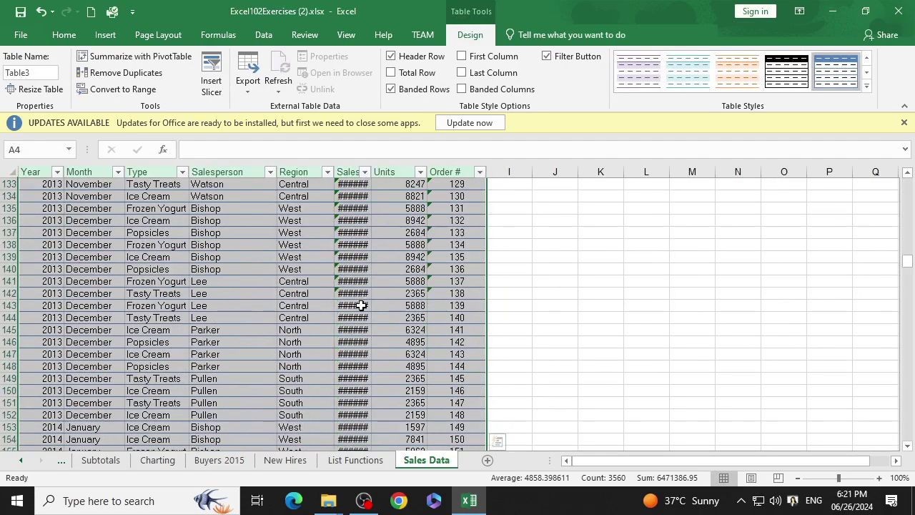
scroll(362, 306, down, 9)
scroll(361, 306, down, 8)
scroll(361, 304, up, 8)
scroll(360, 301, up, 18)
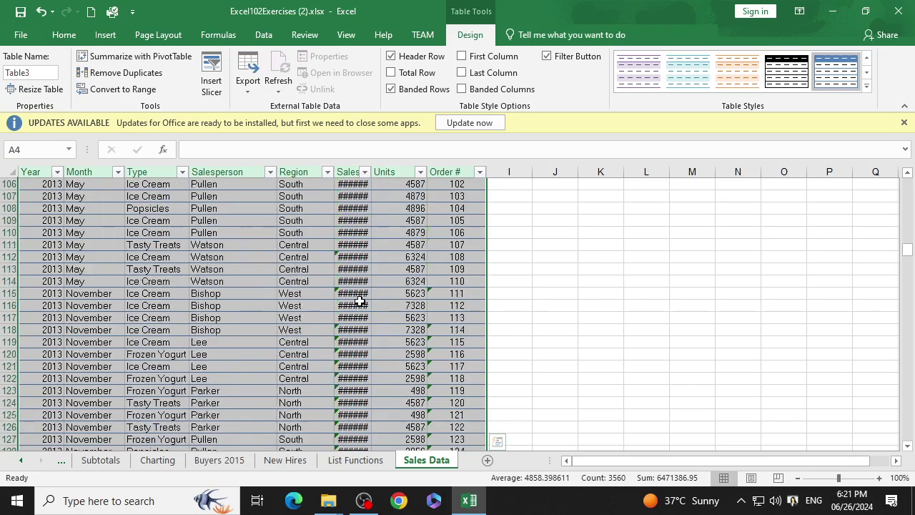
scroll(360, 301, up, 10)
scroll(359, 301, up, 16)
scroll(358, 301, up, 9)
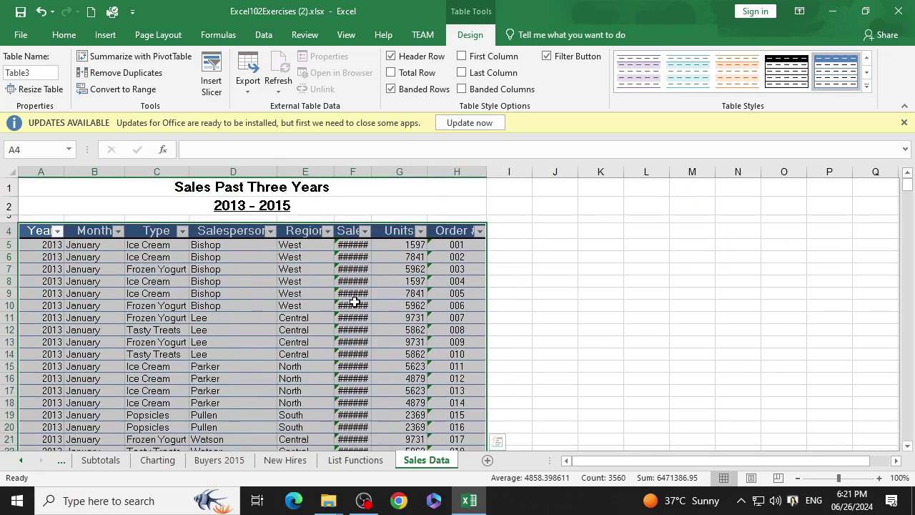
mouse_move(372, 174)
mouse_down()
mouse_move(390, 173)
mouse_move(340, 173)
mouse_move(350, 173)
mouse_up()
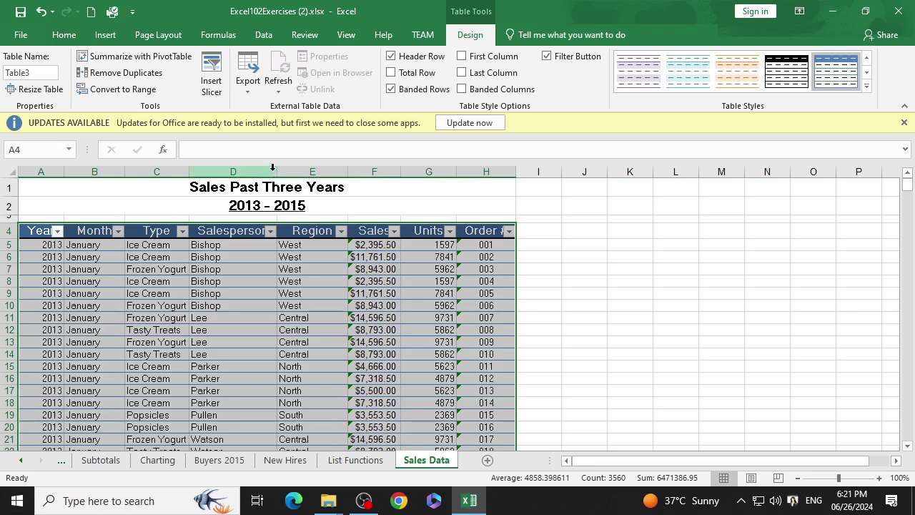
Widen columns A–H together so Sales figures show in full, then select a table cell
mouse_move(47, 171)
mouse_down()
mouse_move(485, 180)
mouse_move(534, 171)
mouse_up()
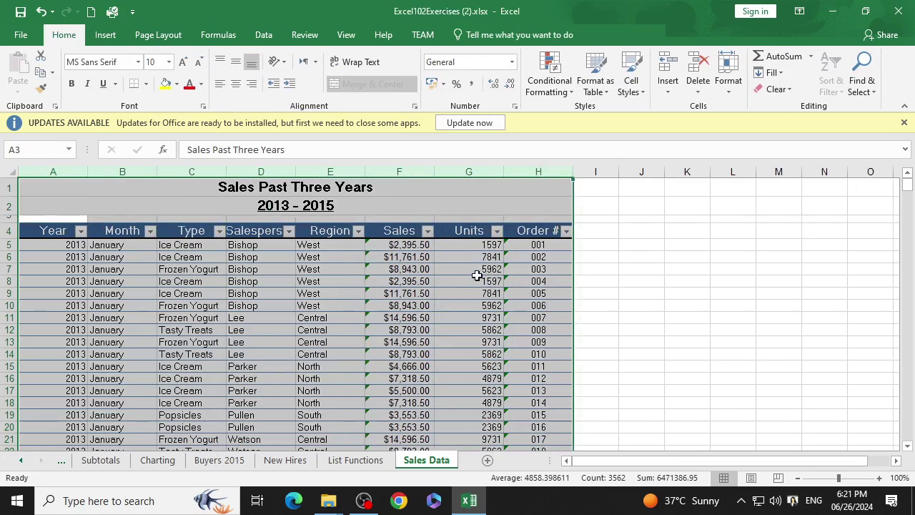
click(440, 278)
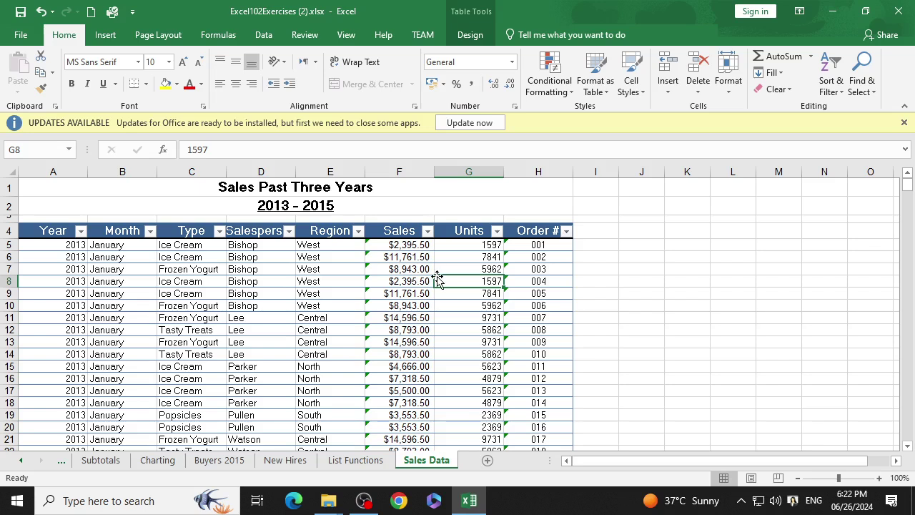
click(236, 333)
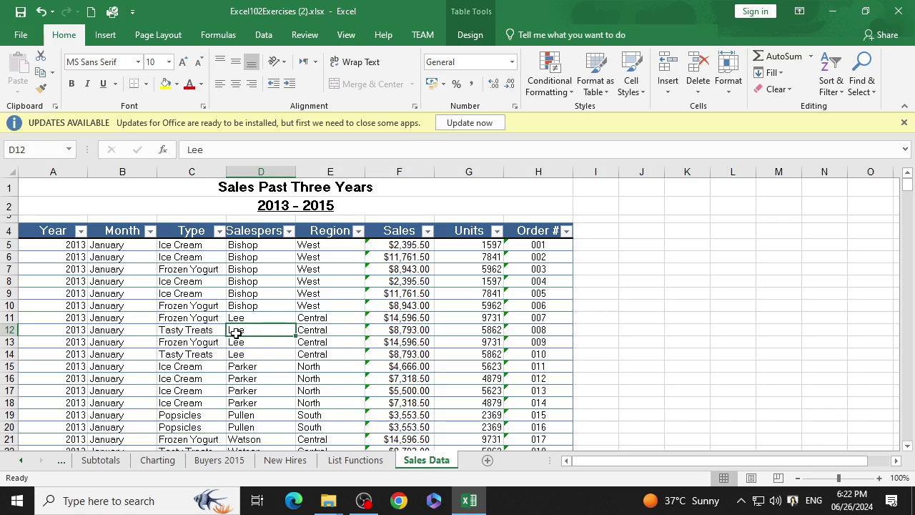
Create a PivotTable from Table3 placed on a new worksheet
click(114, 32)
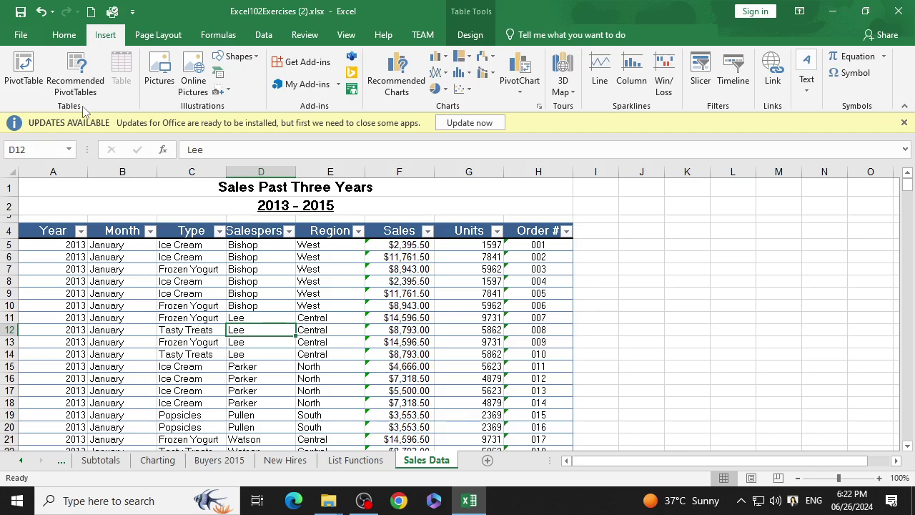
click(40, 79)
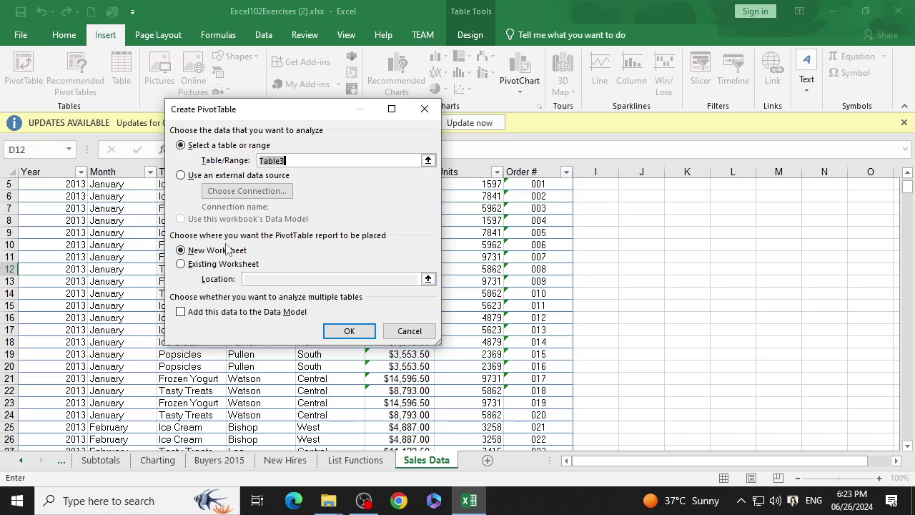
click(360, 332)
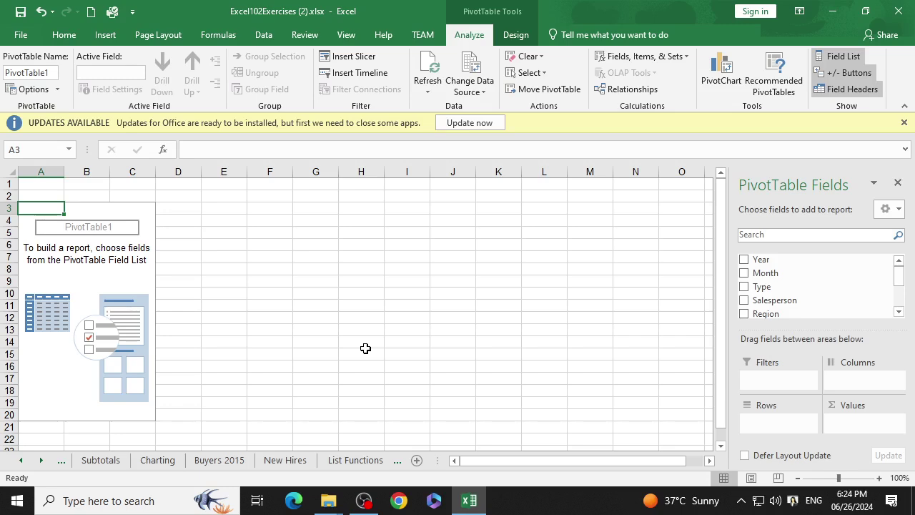
Put Year in Rows, Salesperson in Columns and Sales in Values of the PivotTable
drag(762, 259, 766, 420)
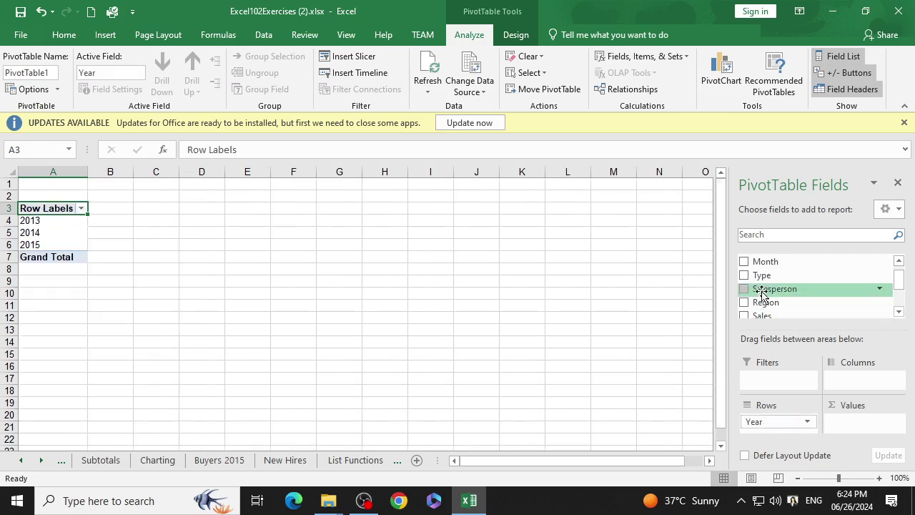
mouse_move(762, 293)
mouse_down()
mouse_move(790, 304)
mouse_move(863, 382)
mouse_up()
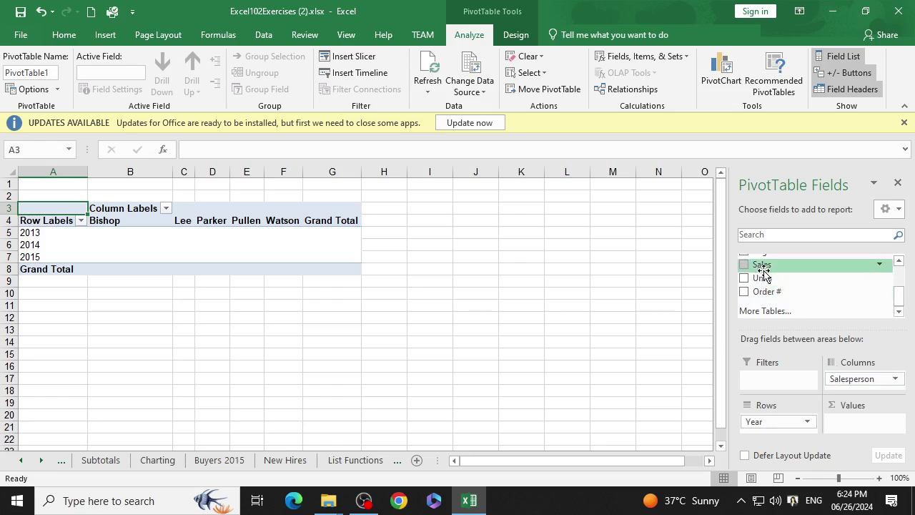
drag(761, 265, 851, 422)
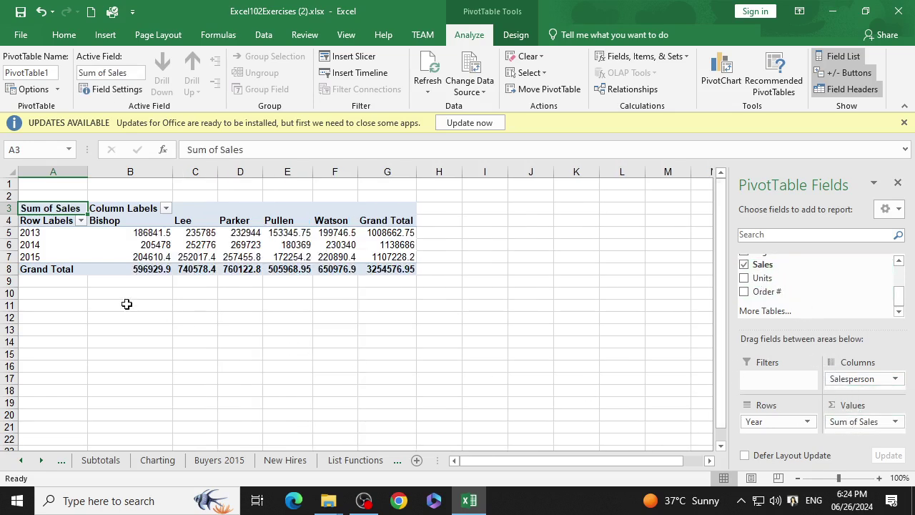
Check Watson's 2015 sales, the 2013 grand total and the 3254576.95 overall total
click(345, 256)
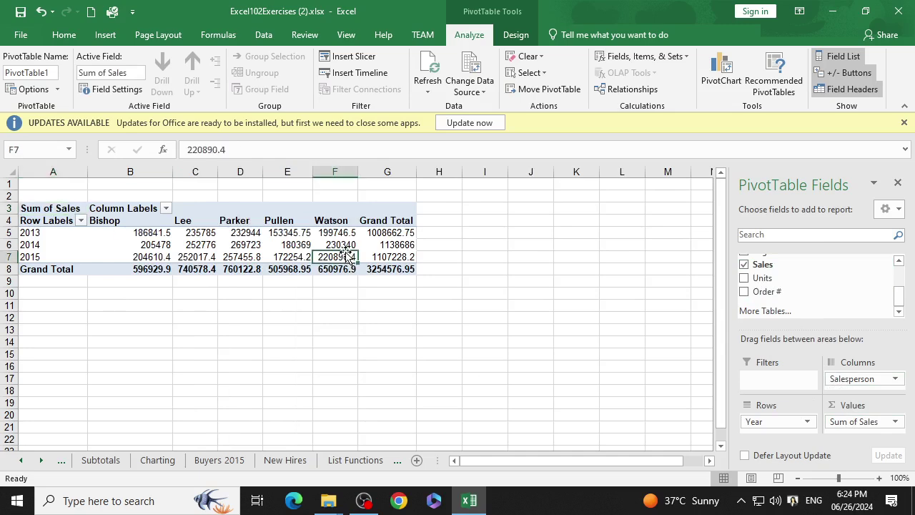
click(35, 233)
click(107, 223)
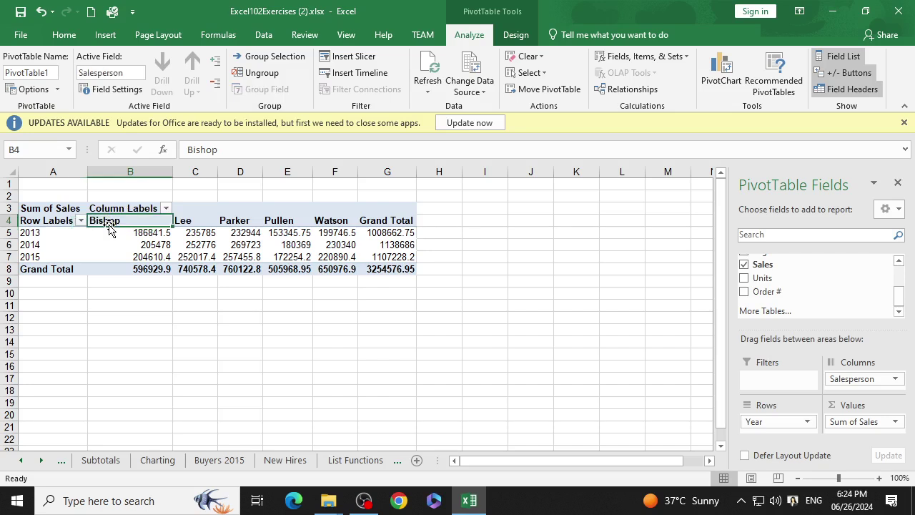
mouse_move(165, 255)
click(396, 234)
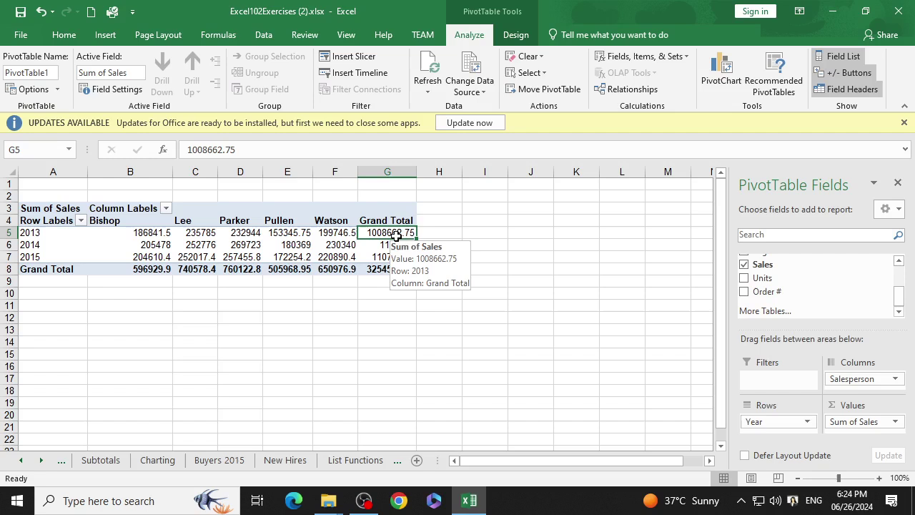
click(49, 270)
click(391, 270)
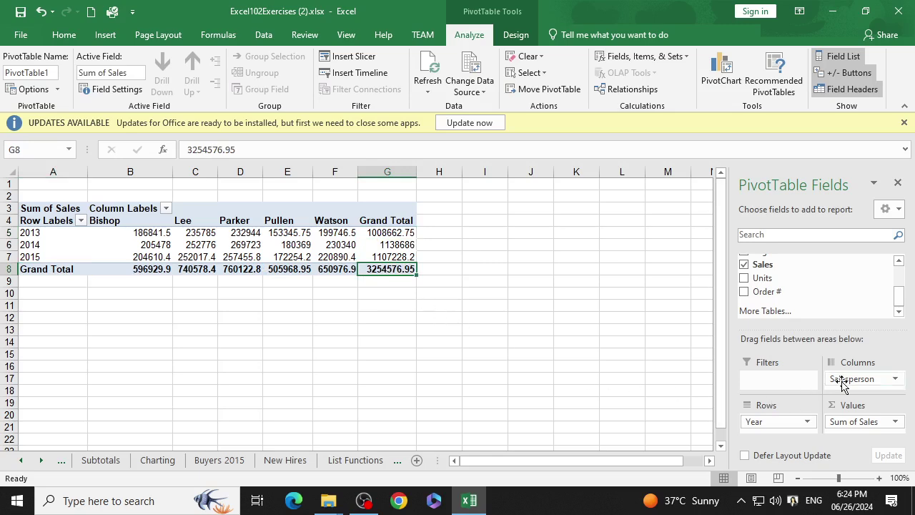
Move Salesperson to Rows and Year to Columns, then check Lee's 740578.4 grand total
mouse_move(854, 379)
mouse_down()
mouse_move(821, 390)
mouse_move(776, 425)
mouse_up()
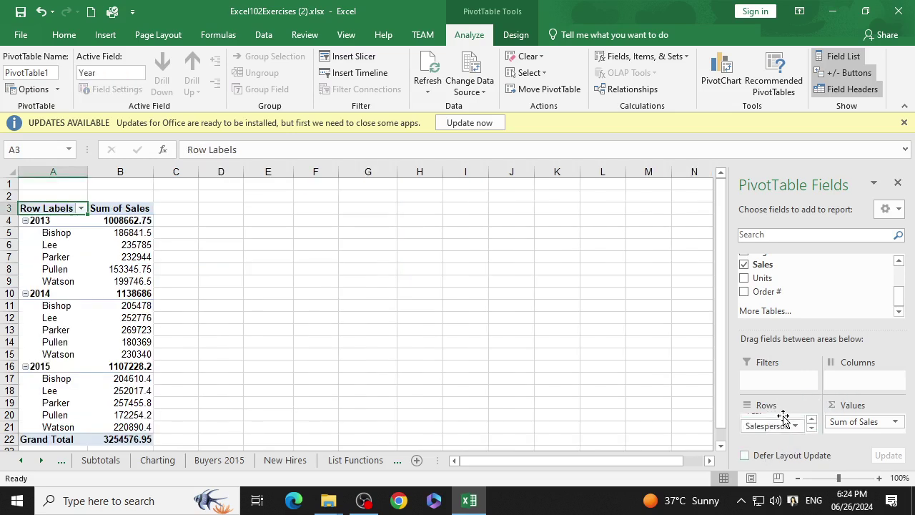
scroll(783, 418, up, 1)
drag(776, 422, 859, 380)
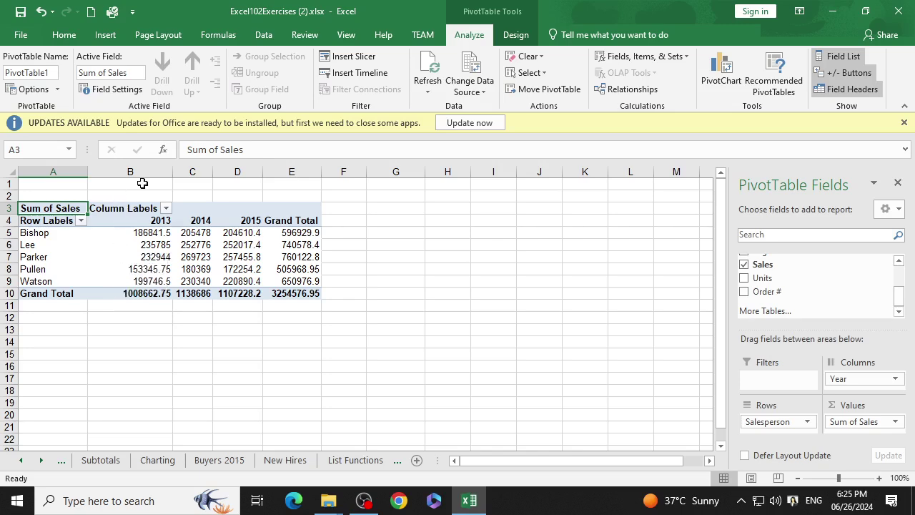
click(364, 253)
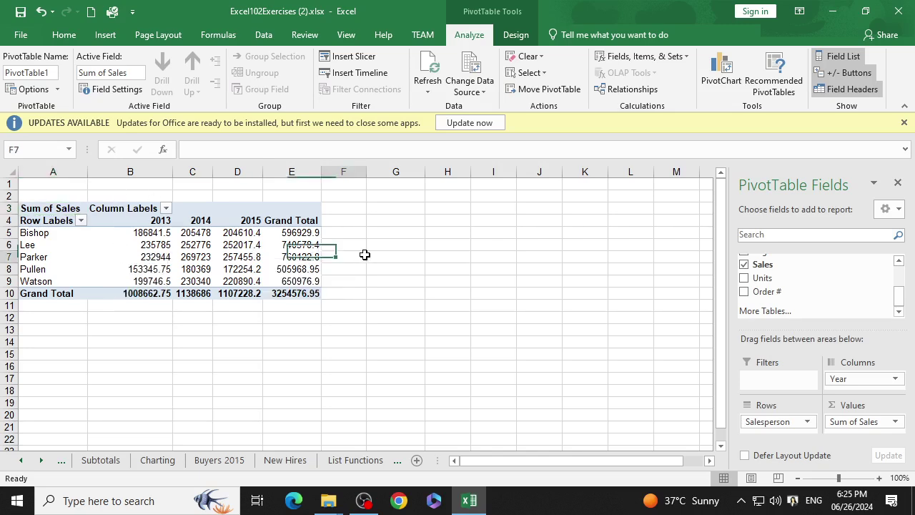
click(282, 242)
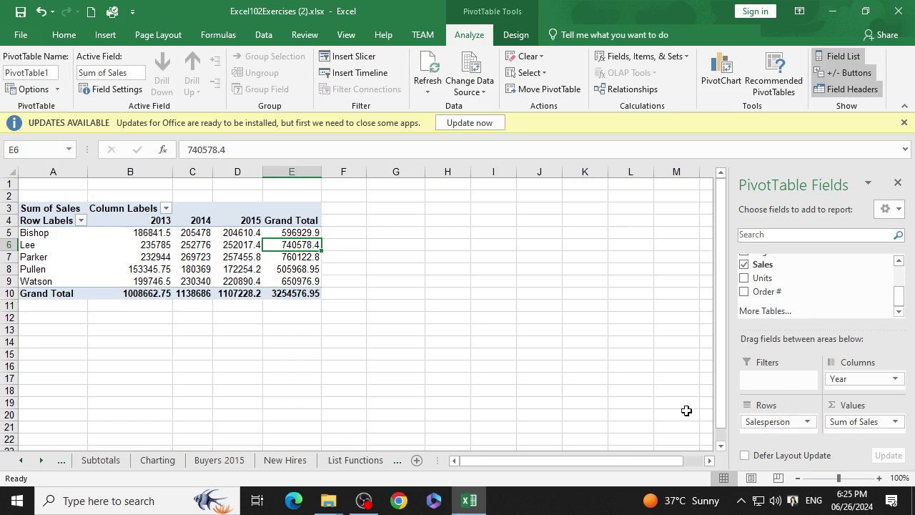
Remove Salesperson from Rows so the pivot shows Sales by Month across years 2013–2015
scroll(755, 284, up, 1)
scroll(755, 284, up, 1)
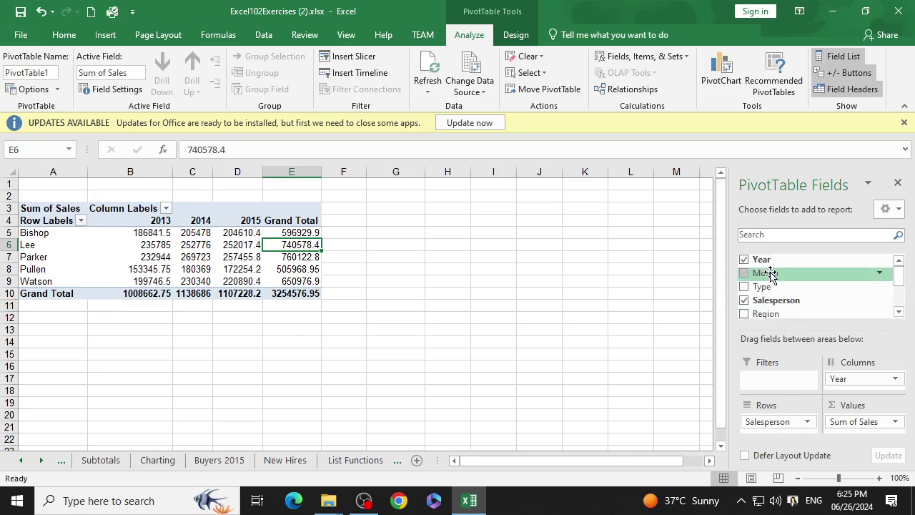
drag(765, 272, 774, 424)
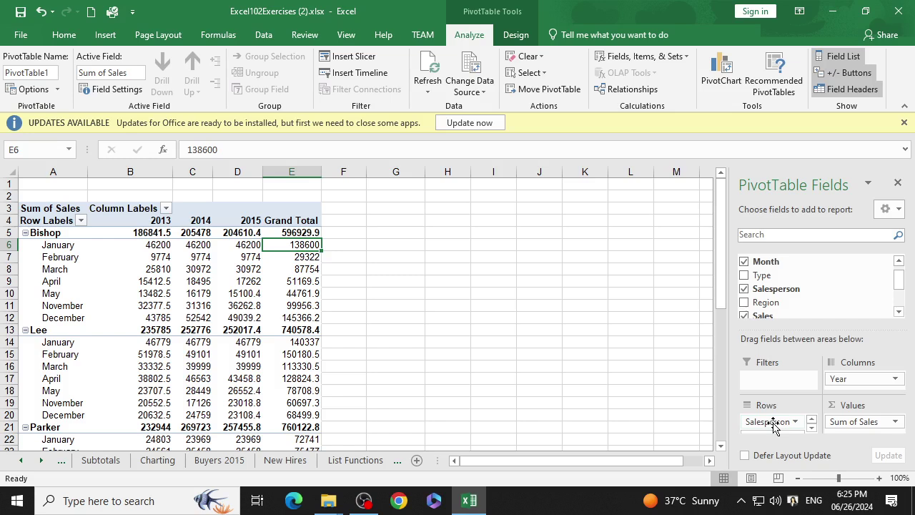
drag(774, 424, 621, 364)
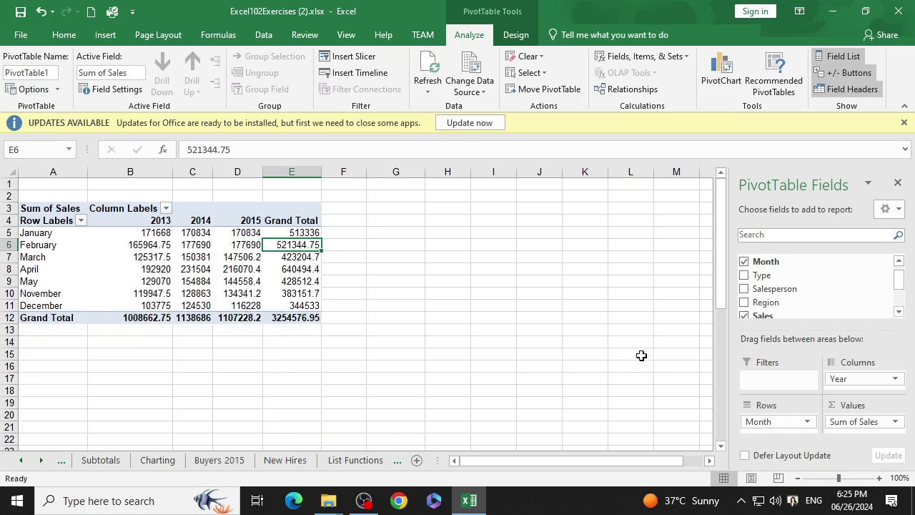
click(169, 245)
click(345, 268)
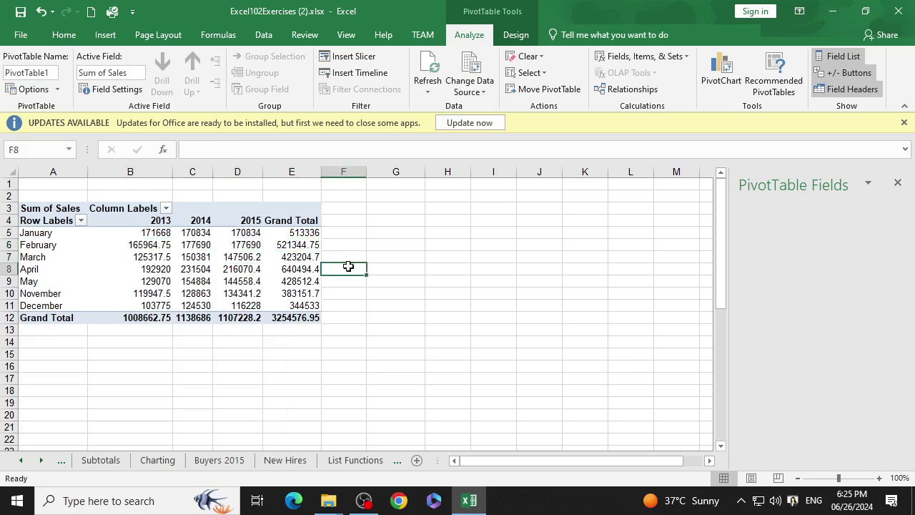
click(496, 283)
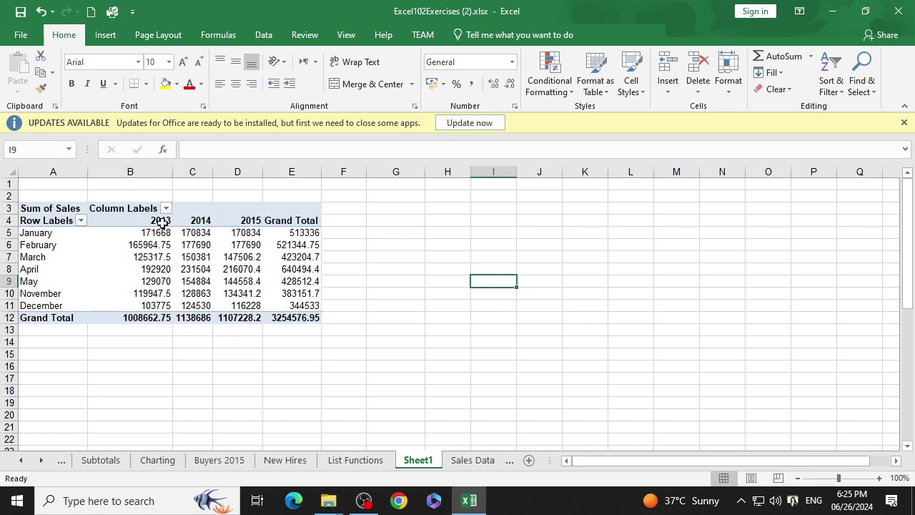
click(141, 260)
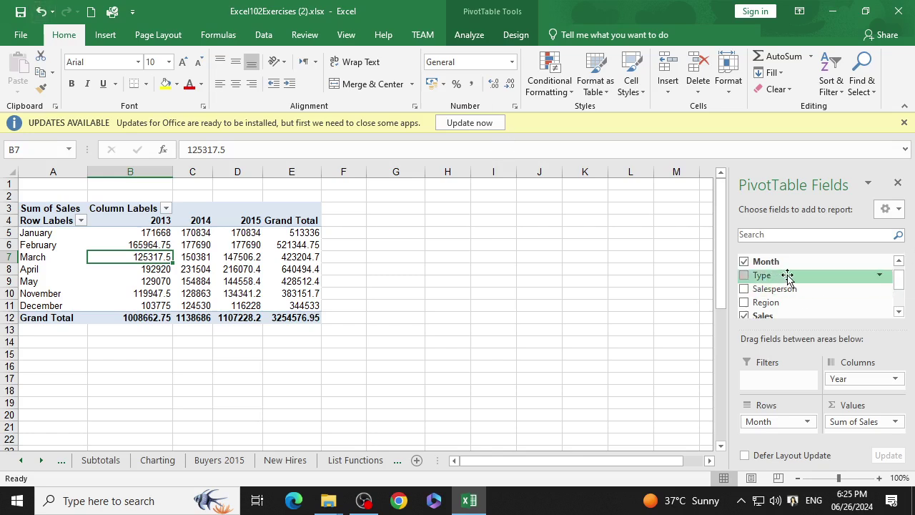
Add Type as a report filter and filter the pivot to Frozen Yogurt
drag(786, 276, 789, 379)
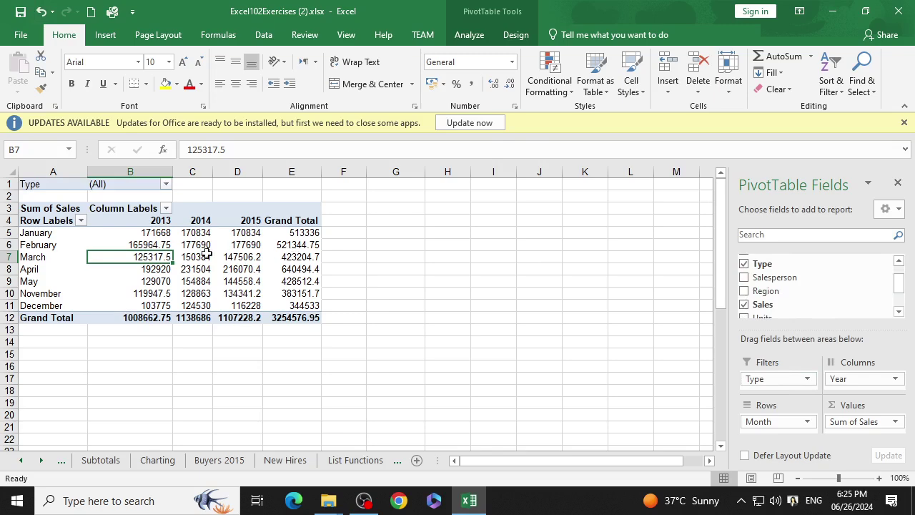
click(166, 186)
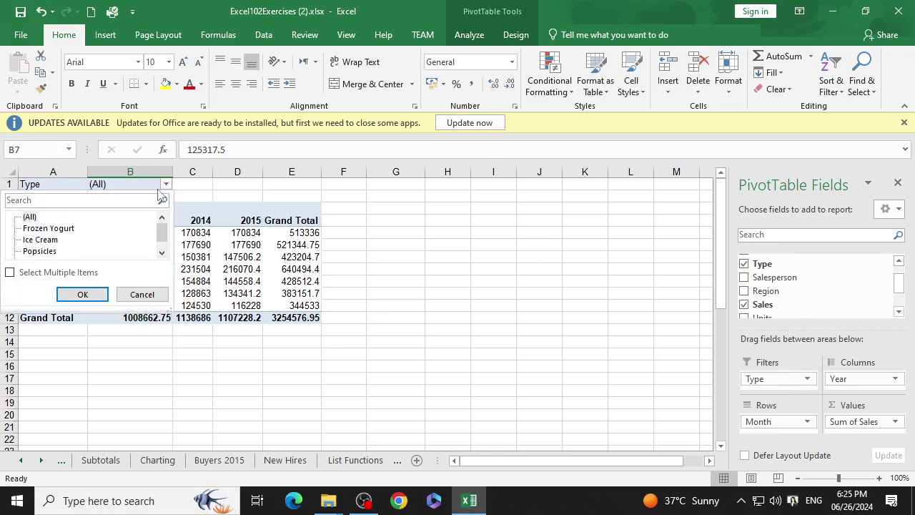
click(44, 229)
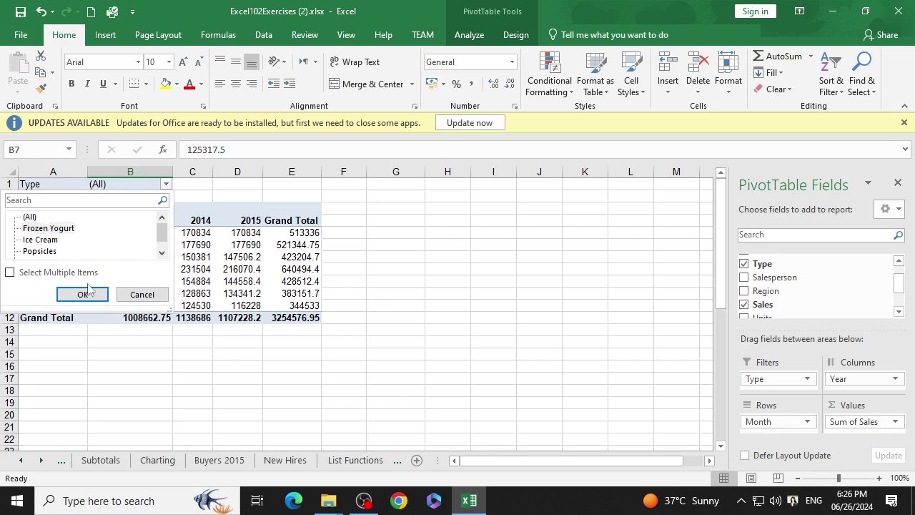
click(83, 295)
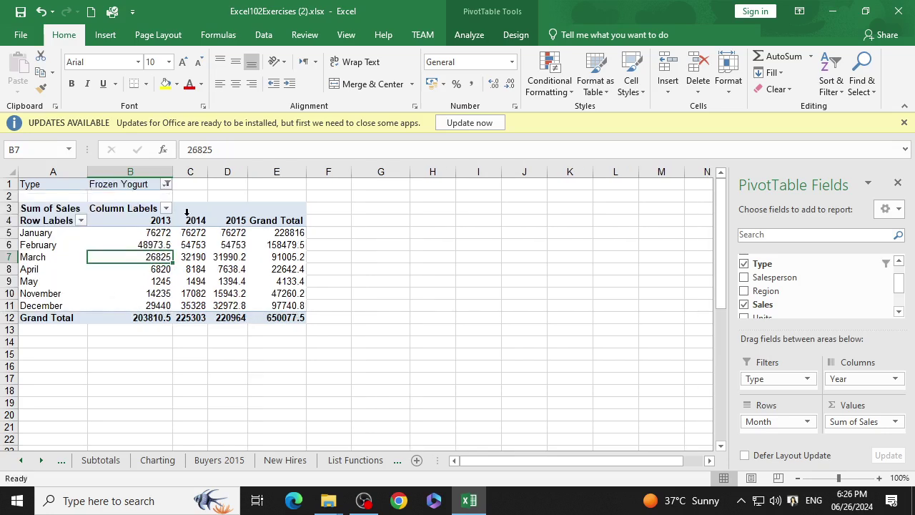
Change the Type filter to Ice Cream, giving a 1379573.2 total
click(167, 186)
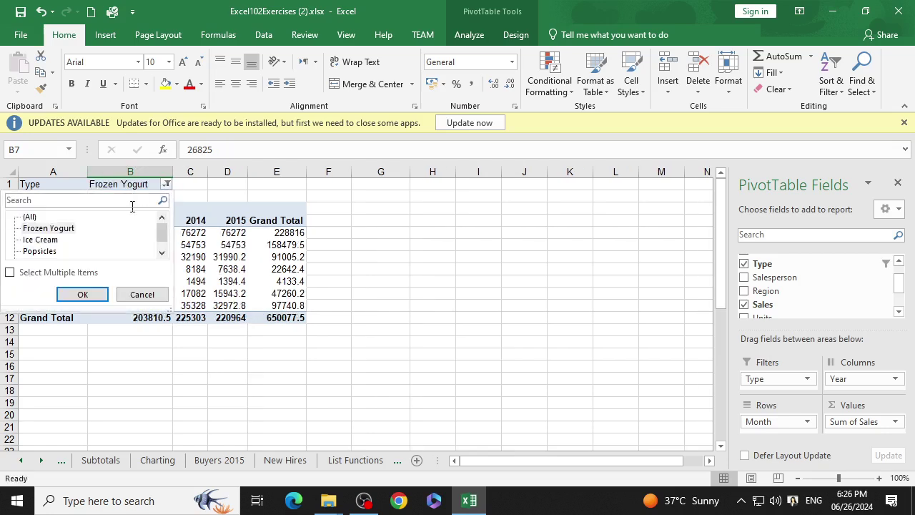
click(56, 241)
click(97, 294)
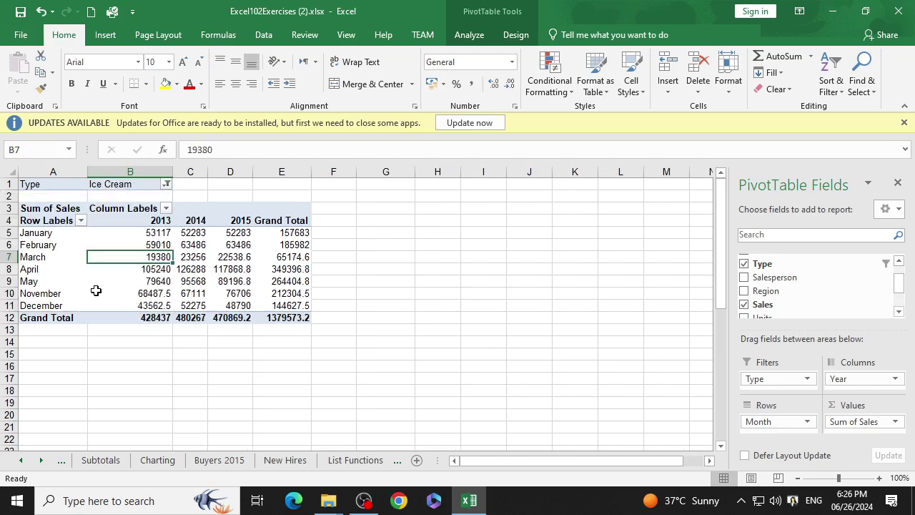
click(371, 209)
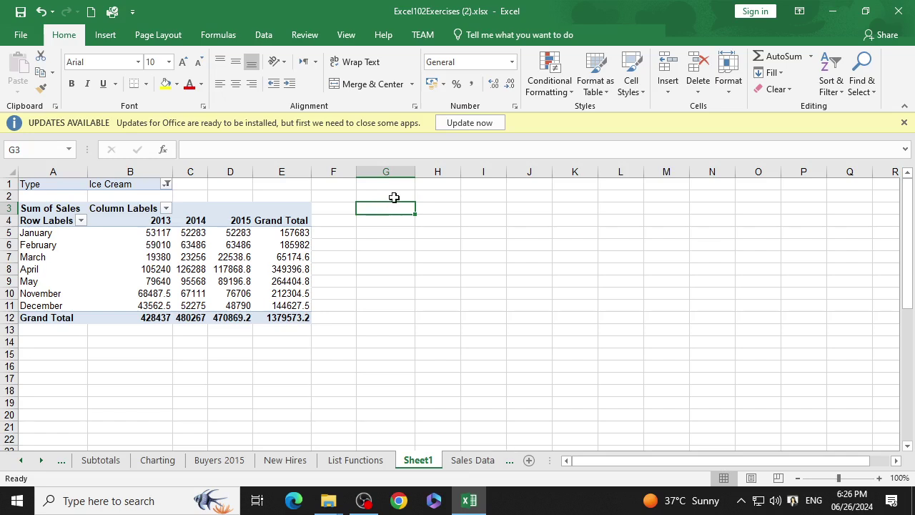
click(261, 245)
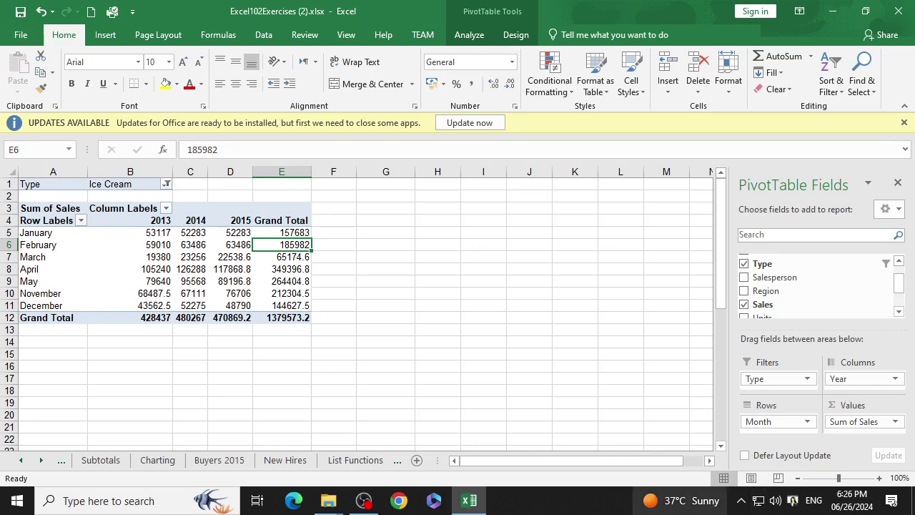
click(21, 243)
click(133, 277)
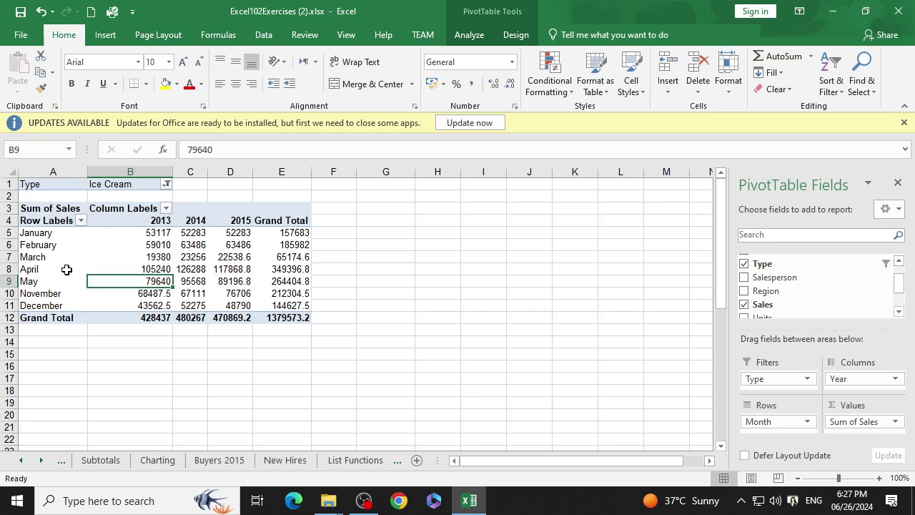
click(51, 252)
click(33, 242)
click(103, 261)
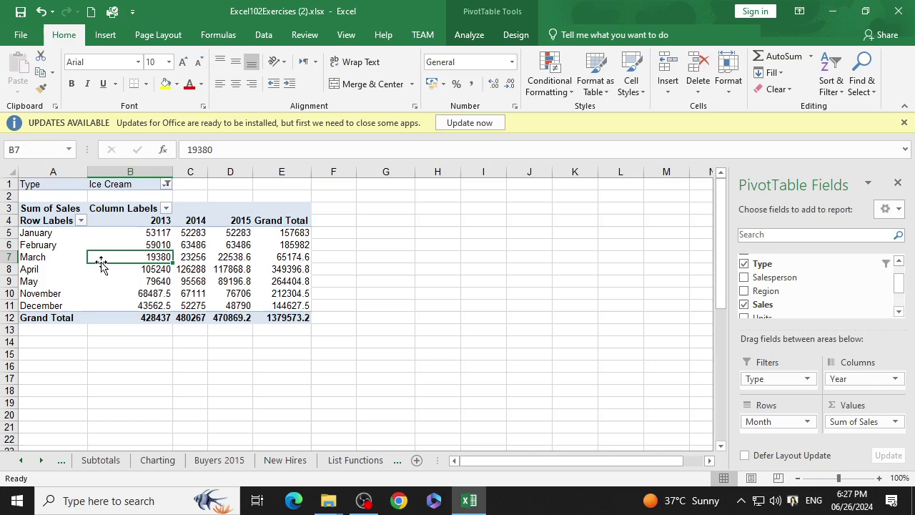
click(47, 236)
shift+click(50, 257)
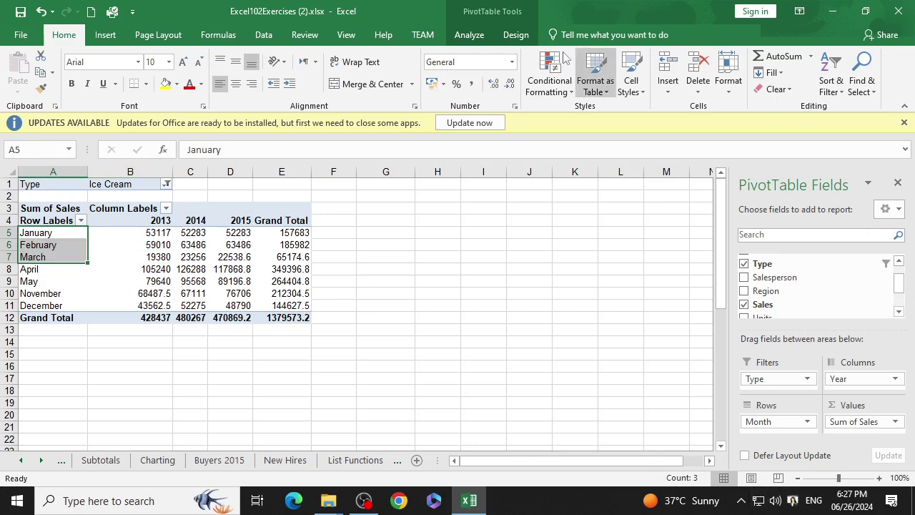
Group January–March into Group1 from the Analyze tab, checking it collapses and expands
click(477, 38)
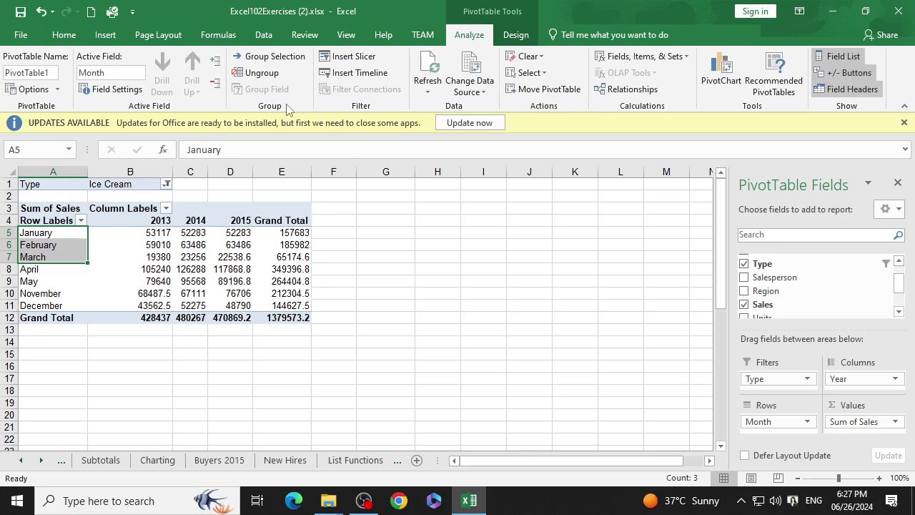
click(270, 63)
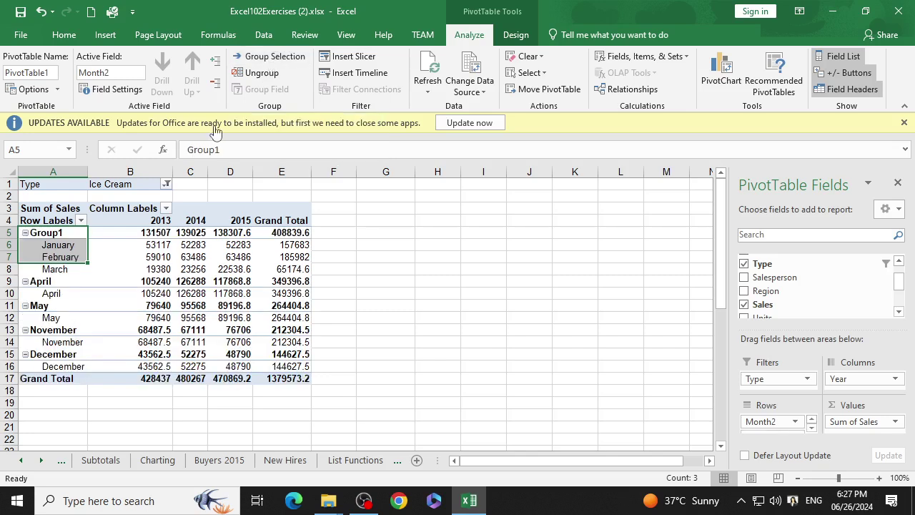
double_click(54, 233)
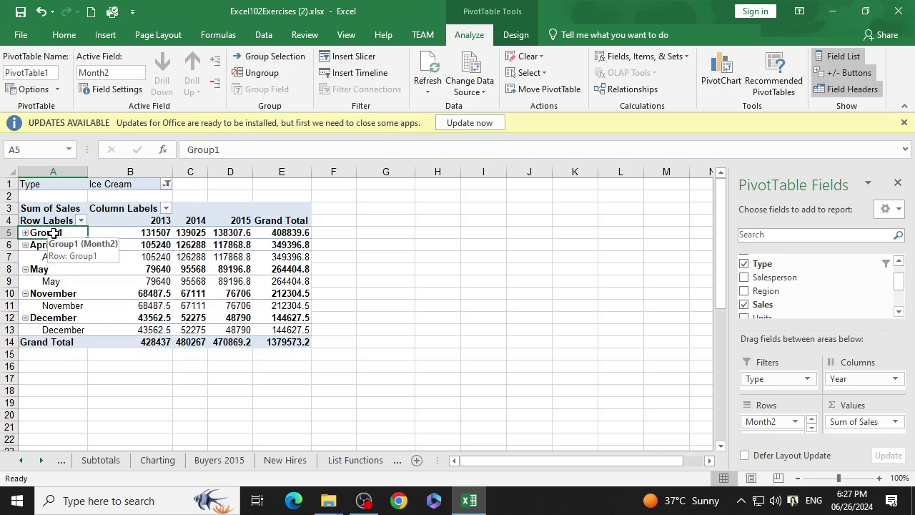
double_click(54, 233)
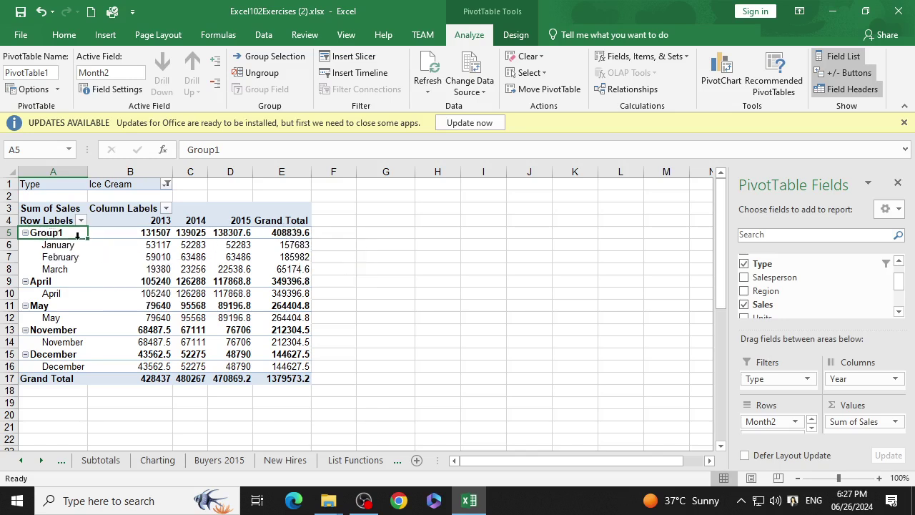
Group April, May and November into Group2 and collapse it to one row
mouse_move(307, 268)
drag(45, 281, 51, 330)
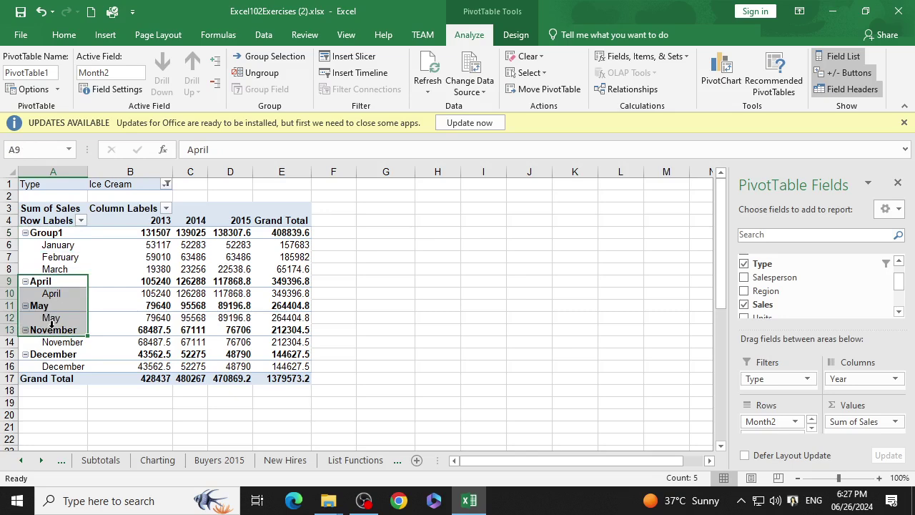
click(275, 57)
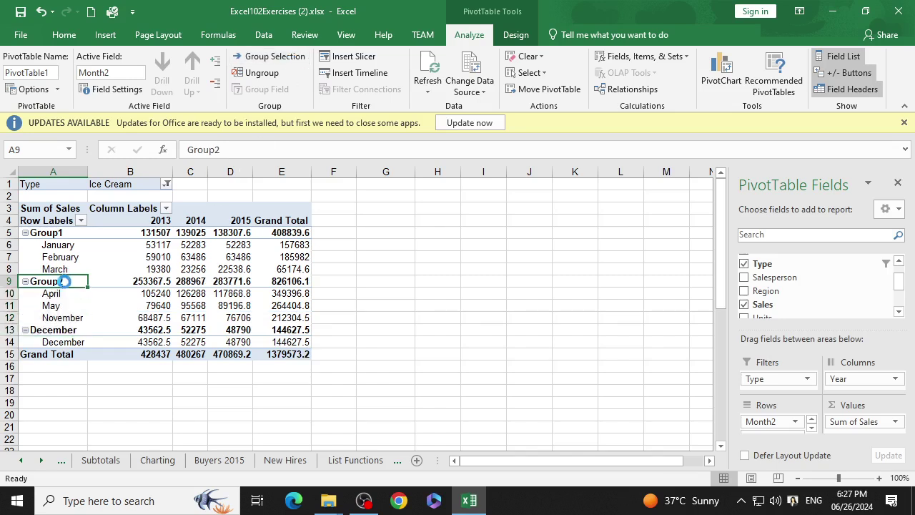
double_click(63, 280)
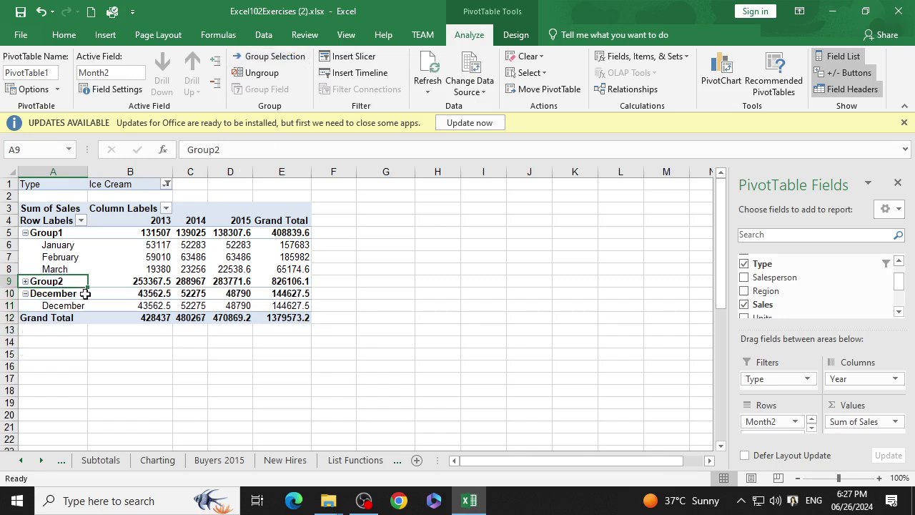
click(29, 296)
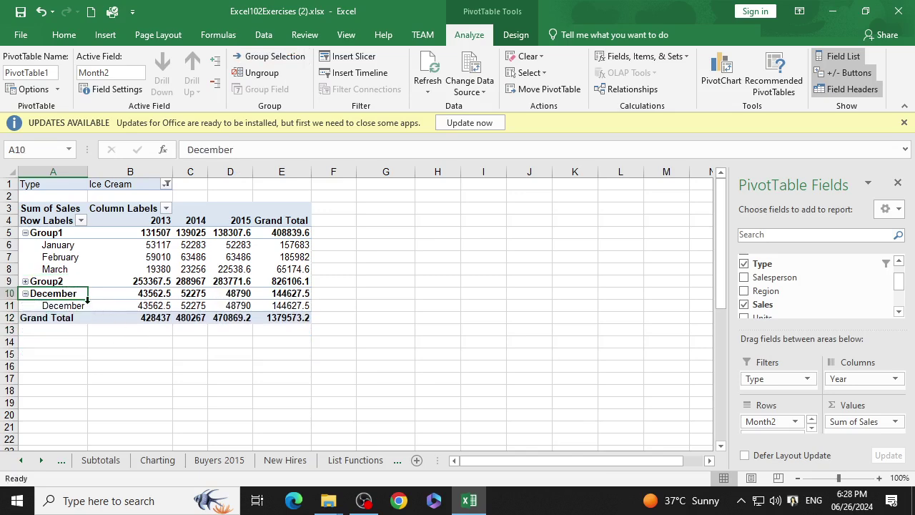
Try grouping the December labels, dismissing the cannot-group warning each time
drag(72, 293, 71, 305)
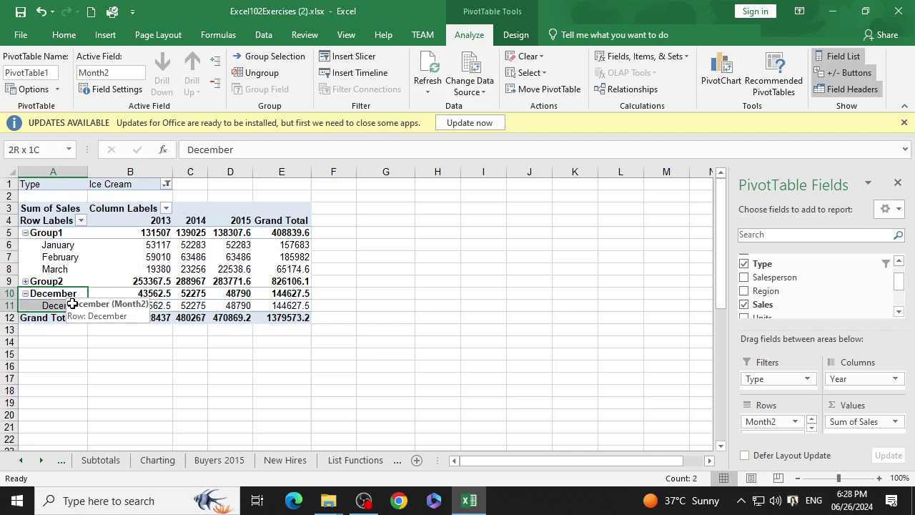
click(278, 59)
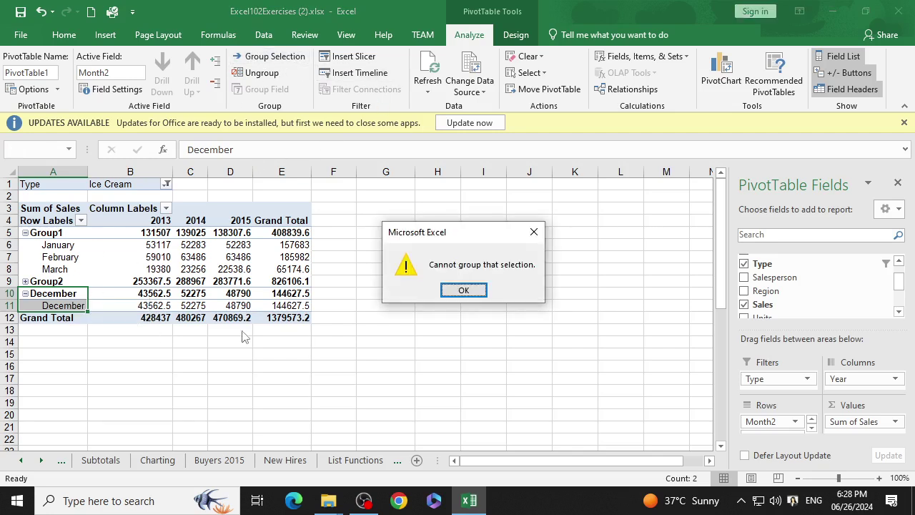
click(462, 288)
click(118, 284)
click(71, 293)
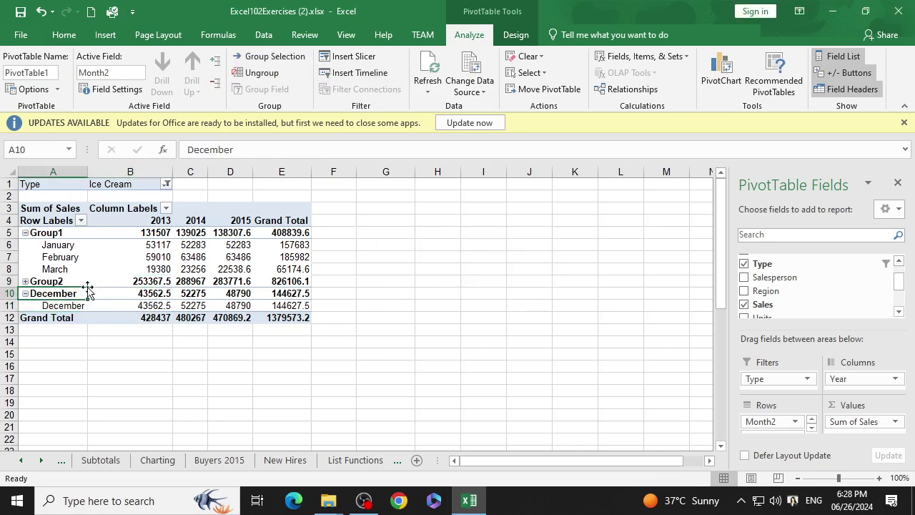
click(277, 56)
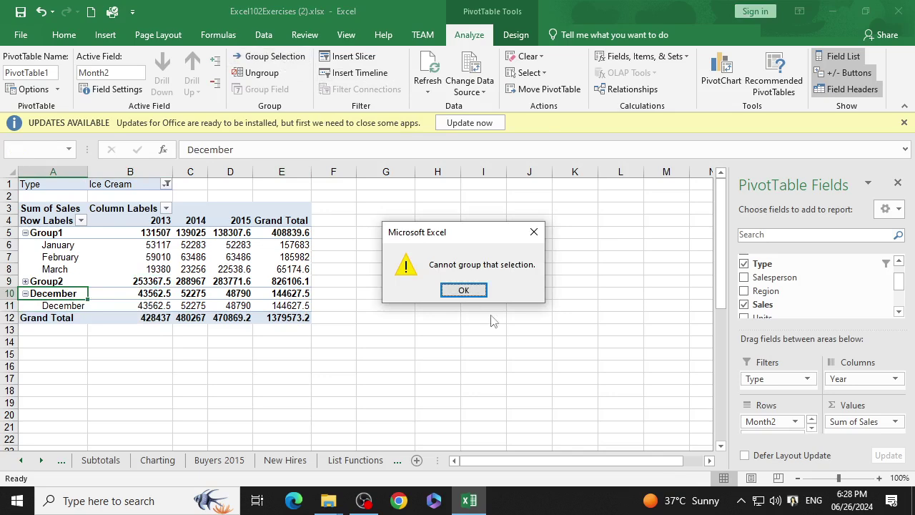
click(463, 290)
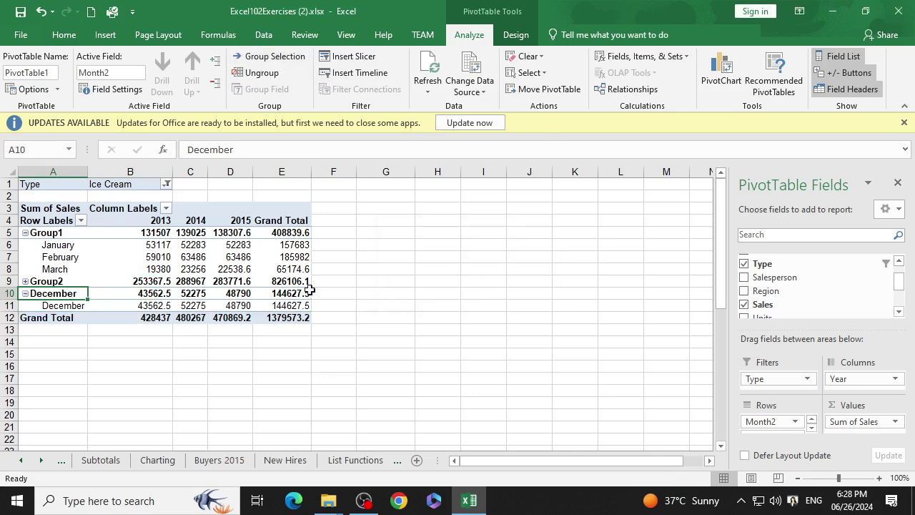
Collapse December to its single 144627.5 total row, then select the Group1 label
double_click(40, 294)
click(123, 288)
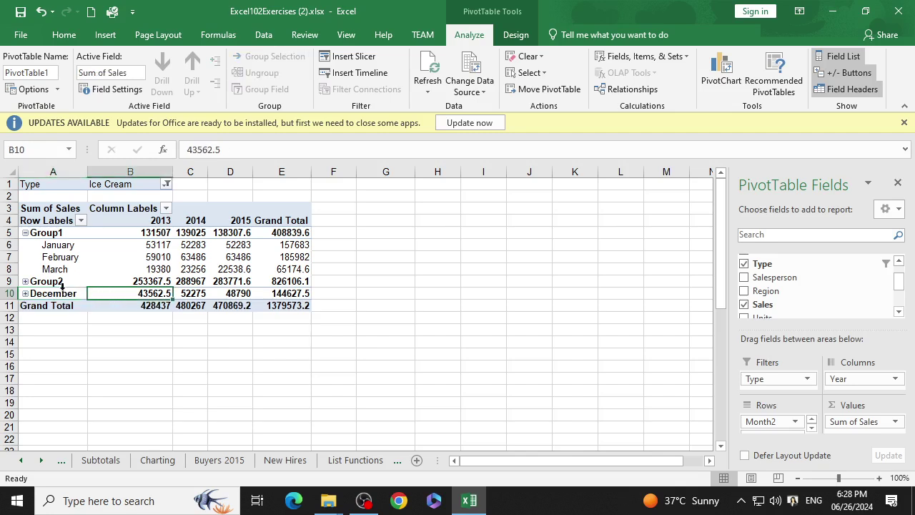
click(95, 271)
mouse_move(120, 258)
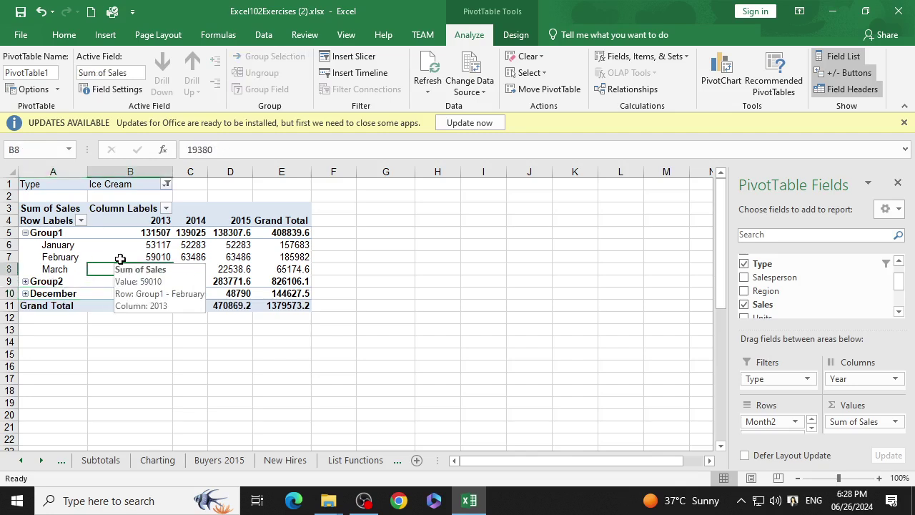
click(60, 233)
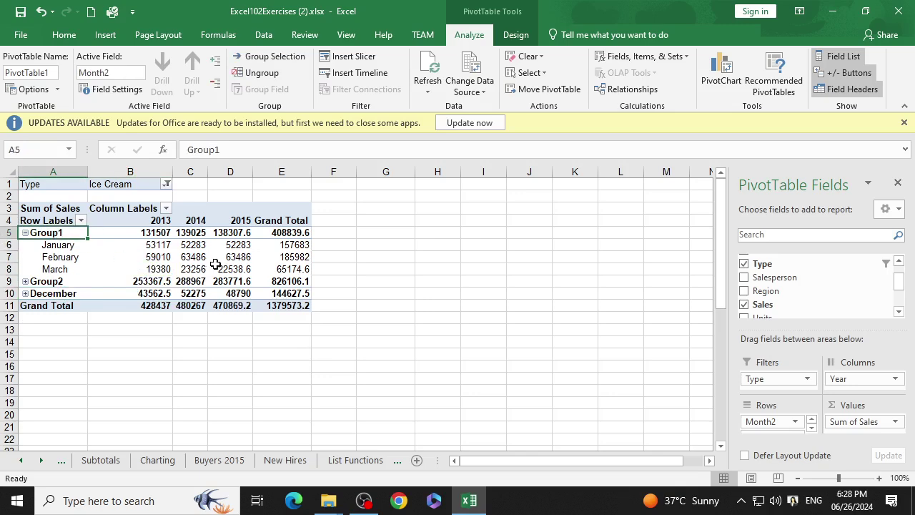
mouse_move(215, 265)
double_click(82, 233)
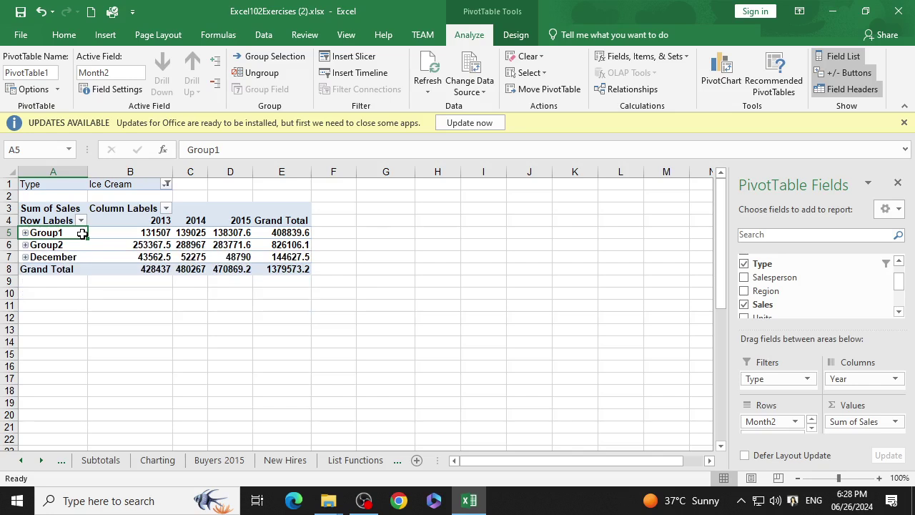
double_click(82, 233)
double_click(82, 233)
double_click(82, 233)
double_click(82, 233)
double_click(82, 233)
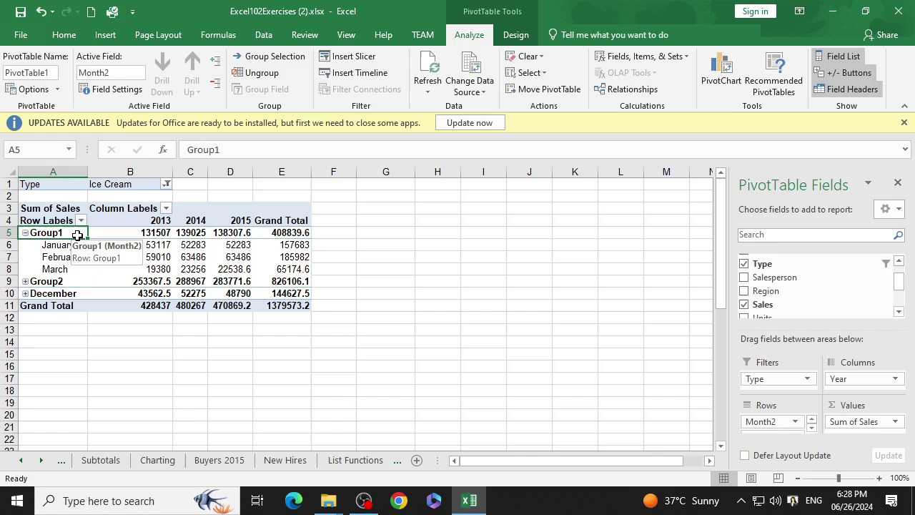
Rename the Group1 label to 'Qtr # 01'
click(239, 152)
key(BackSpace)
key(BackSpace)
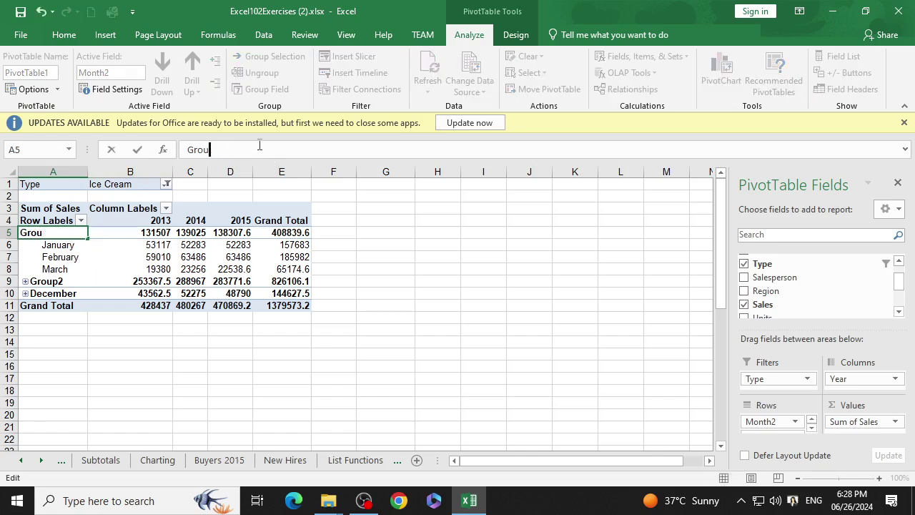
key(BackSpace)
key(BackSpace)
key(BackSpace)
key(BackSpace)
text(Qtr)
text( #)
text( 01)
key(Return)
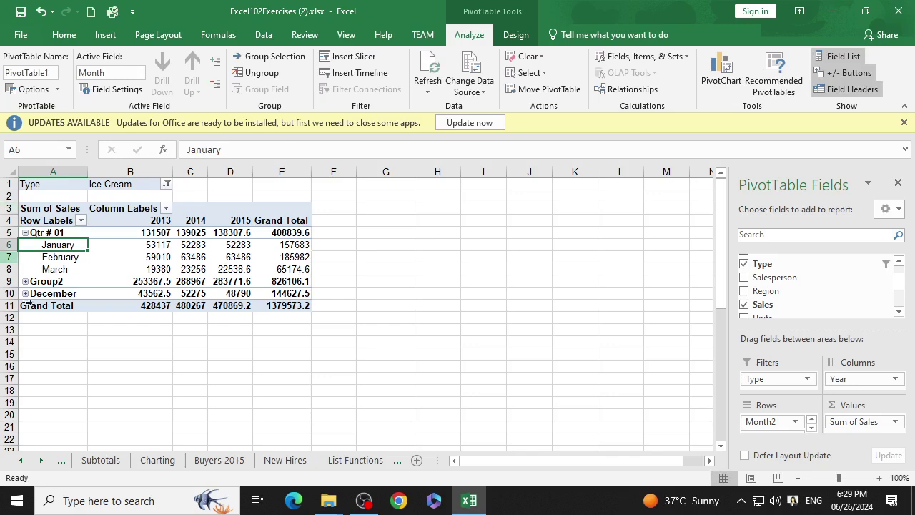
Rename the Group2 label to 'Qtr#02'
click(64, 282)
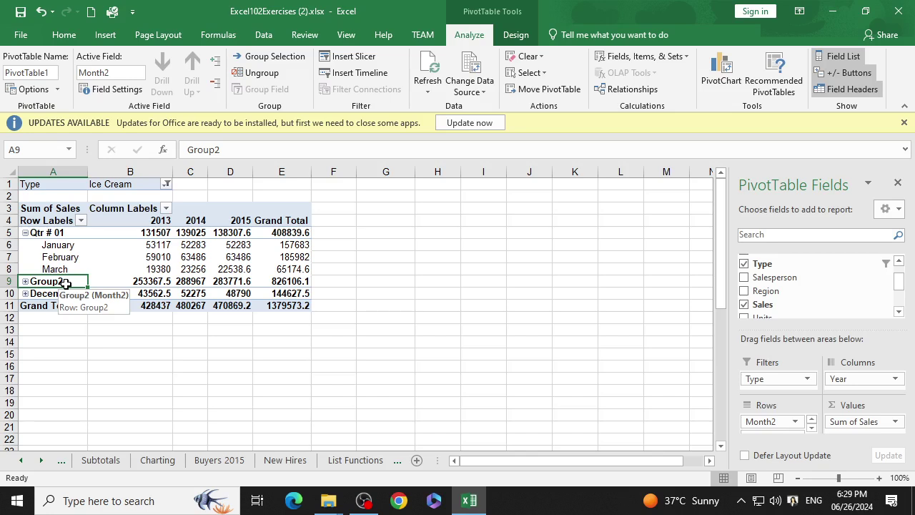
text(Qtr # 01)
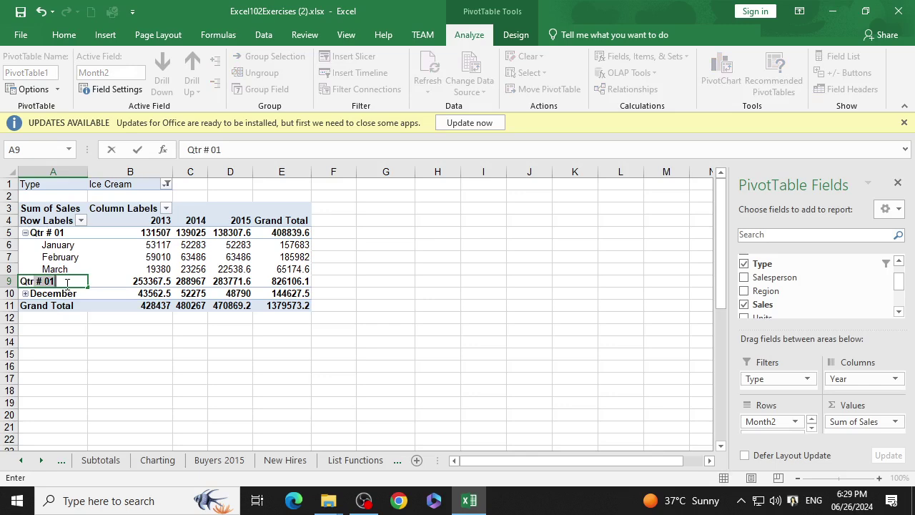
key(BackSpace)
key(BackSpace)
key(BackSpace)
text(#)
text(01)
key(BackSpace)
text(2)
key(Return)
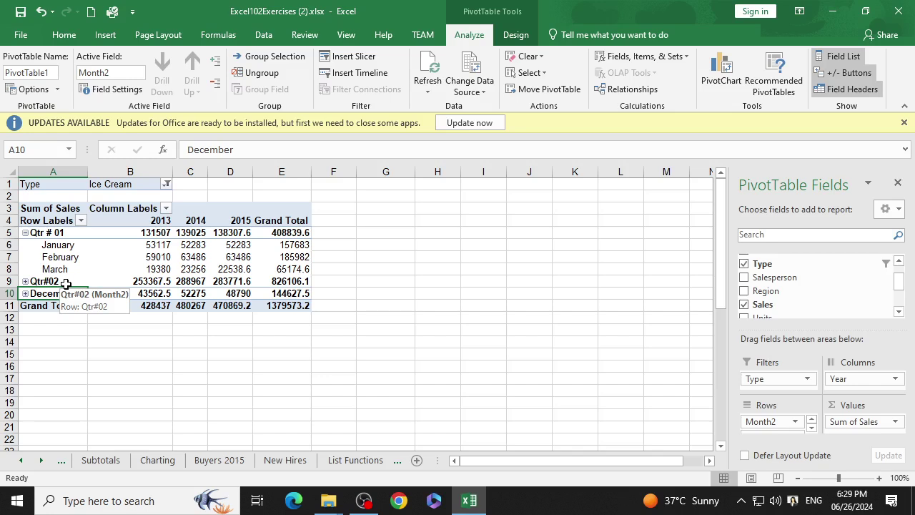
Ungroup Qtr # 01, Qtr#02 and December so the months January–May, November and December list separately
double_click(64, 233)
drag(64, 233, 63, 257)
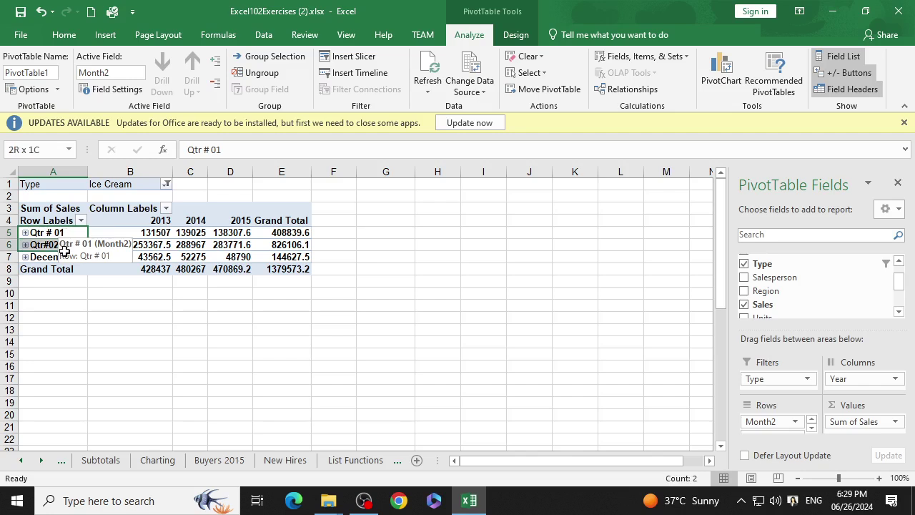
click(259, 73)
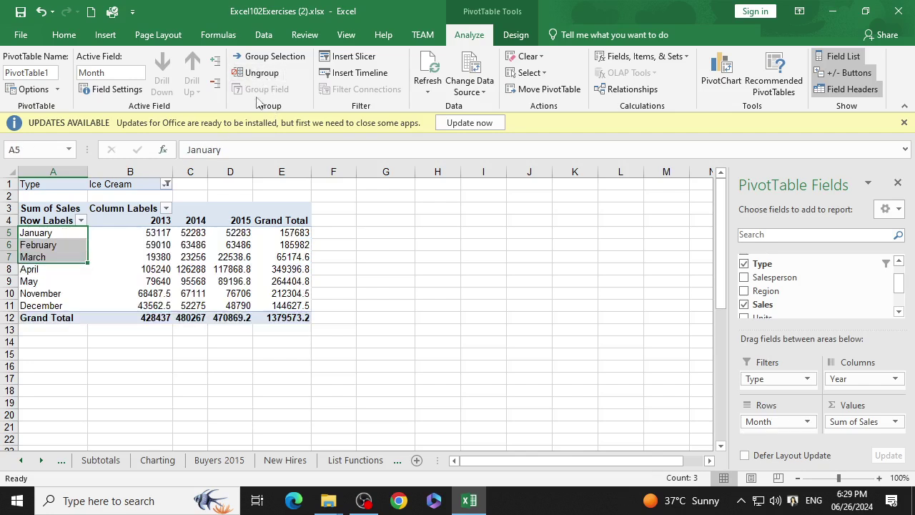
click(96, 269)
mouse_move(107, 267)
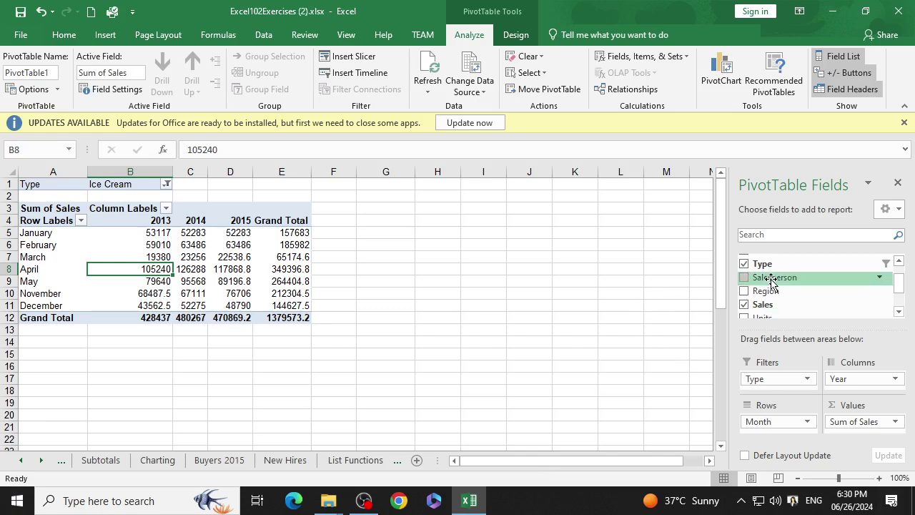
Nest Region under Month in the rows, so January splits into North 24803 and West 28314
drag(770, 280, 778, 429)
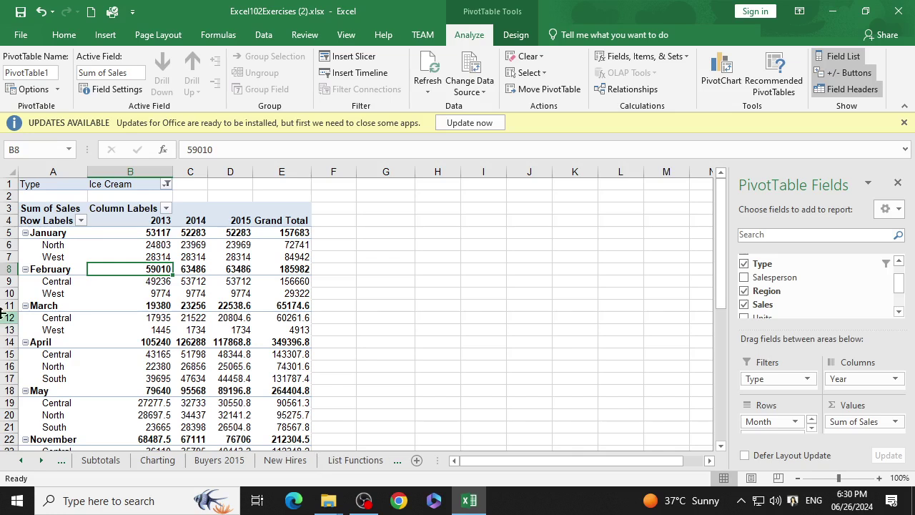
click(51, 232)
double_click(52, 232)
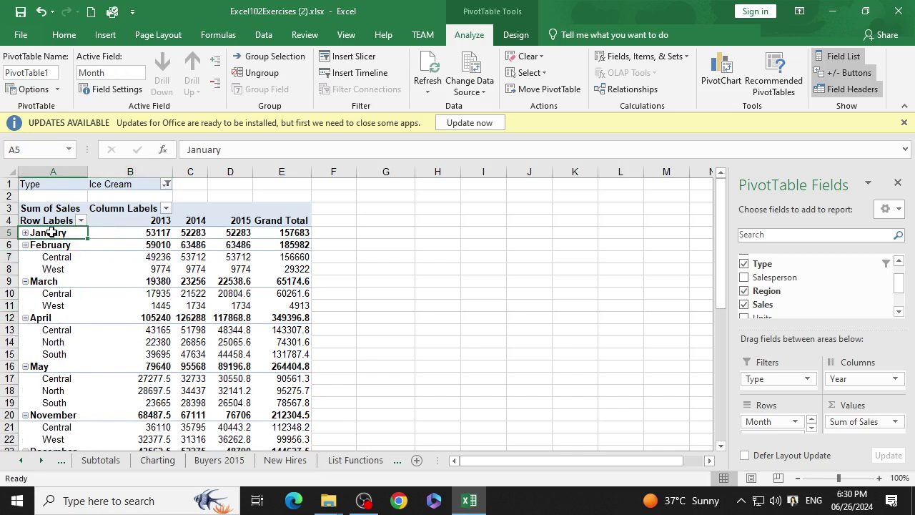
double_click(51, 232)
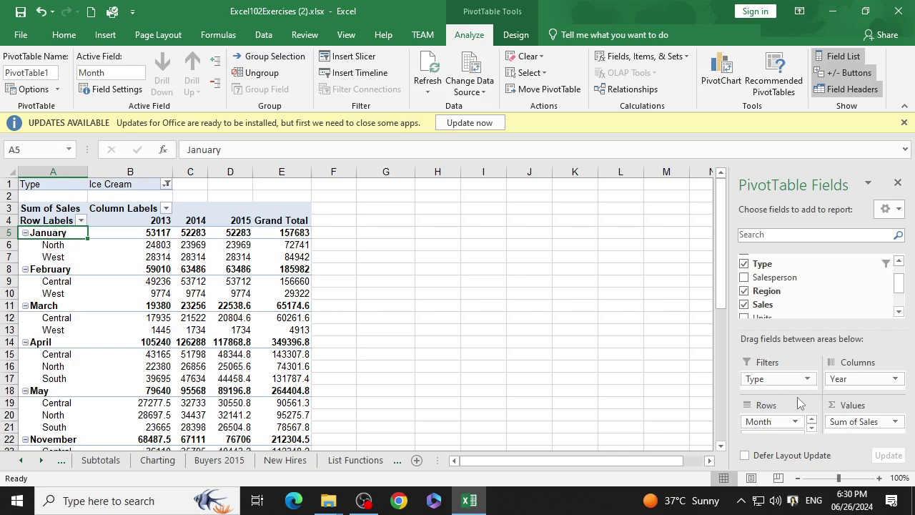
Remove Region from the PivotTable rows, restoring plain monthly totals of 1379573.2
scroll(786, 423, down, 1)
scroll(786, 423, down, 1)
scroll(786, 423, down, 1)
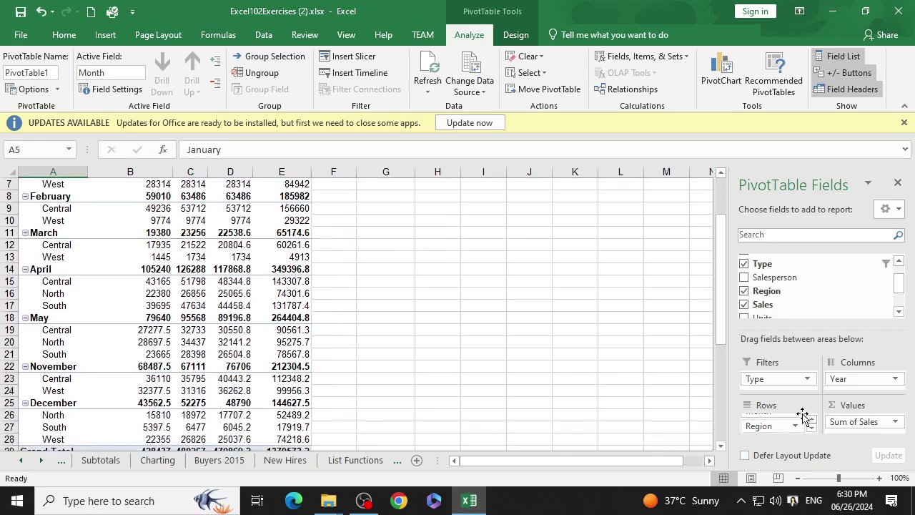
drag(780, 427, 511, 334)
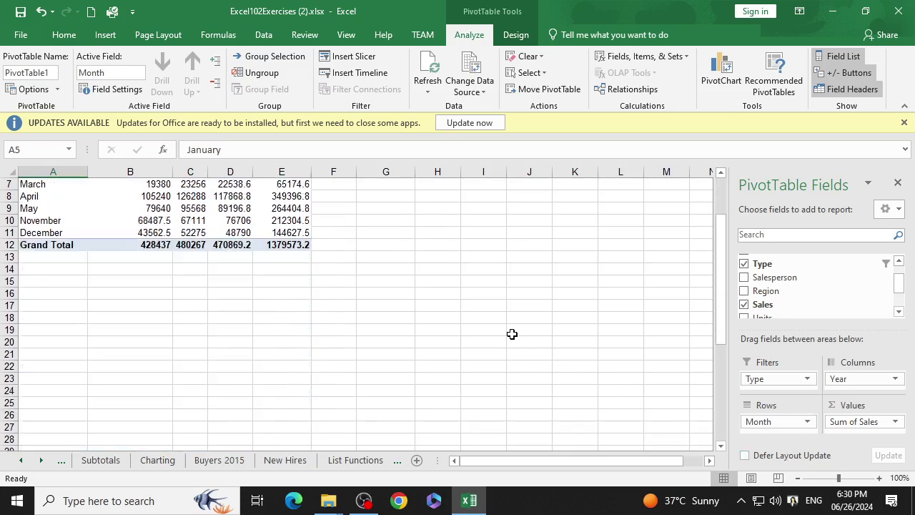
scroll(715, 403, up, 2)
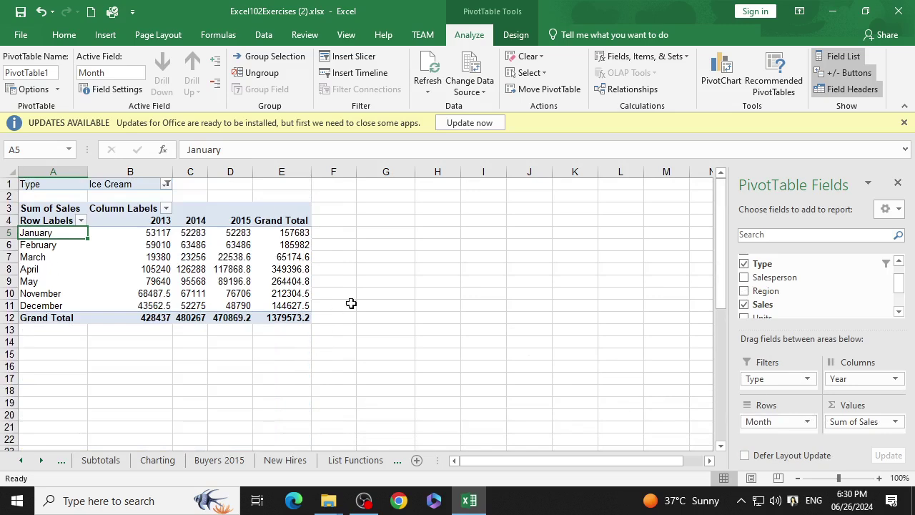
click(419, 267)
click(114, 258)
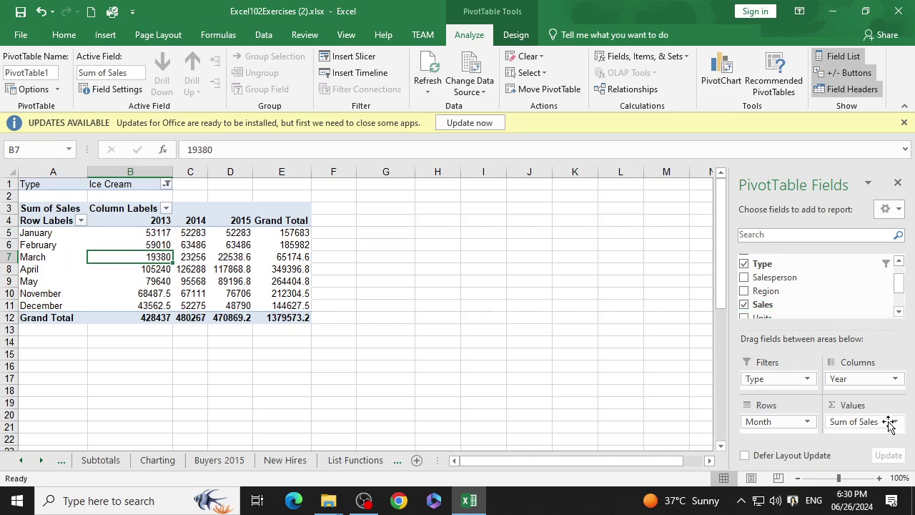
Take Year out of the Columns area and add it back as columns
drag(870, 384, 623, 329)
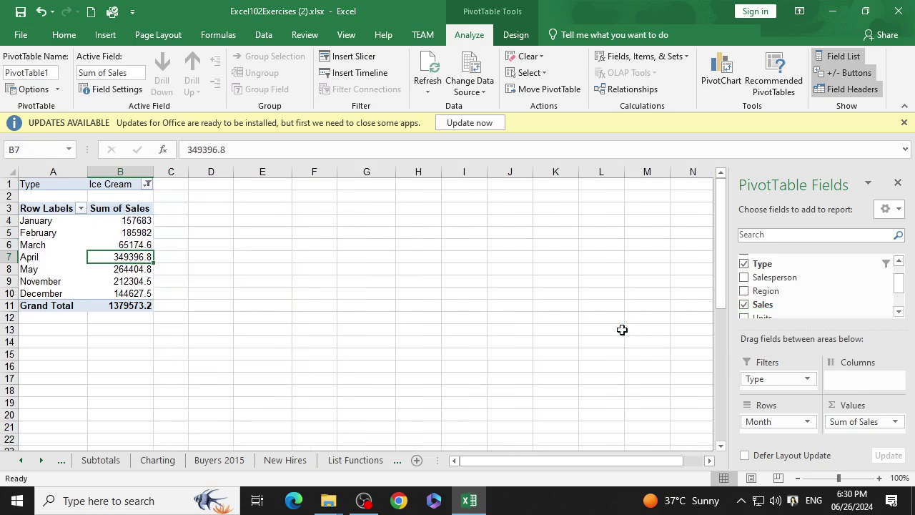
click(506, 257)
click(142, 232)
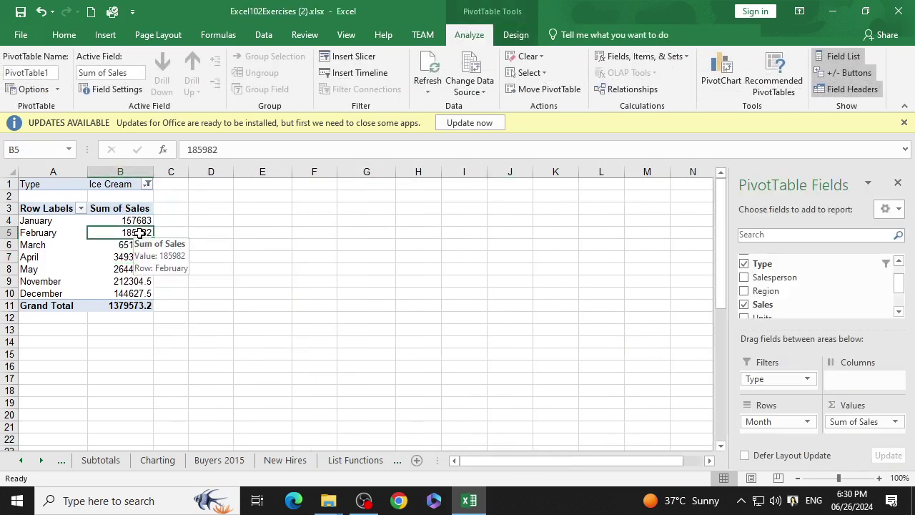
scroll(775, 297, up, 1)
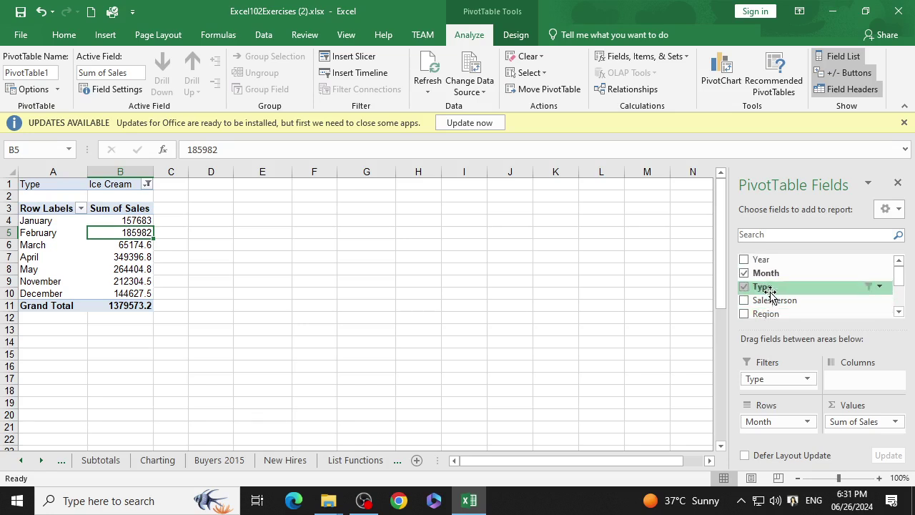
drag(761, 260, 854, 380)
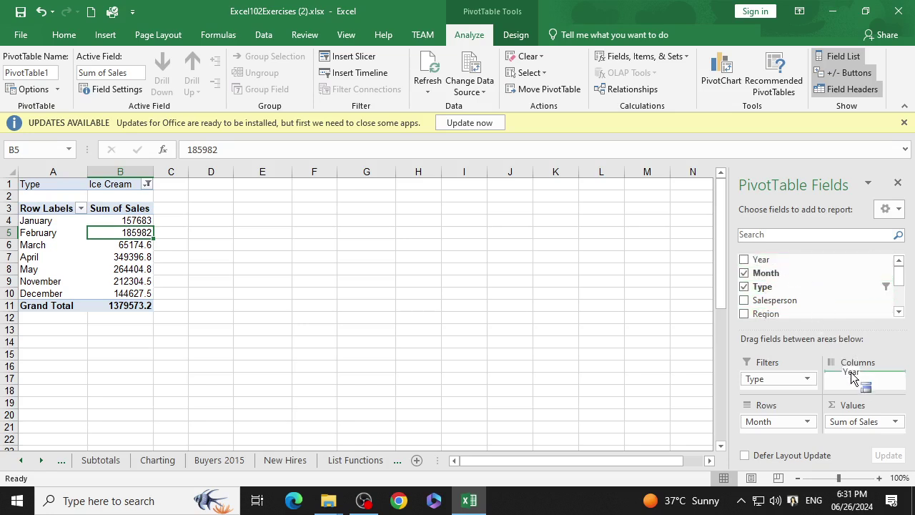
click(284, 247)
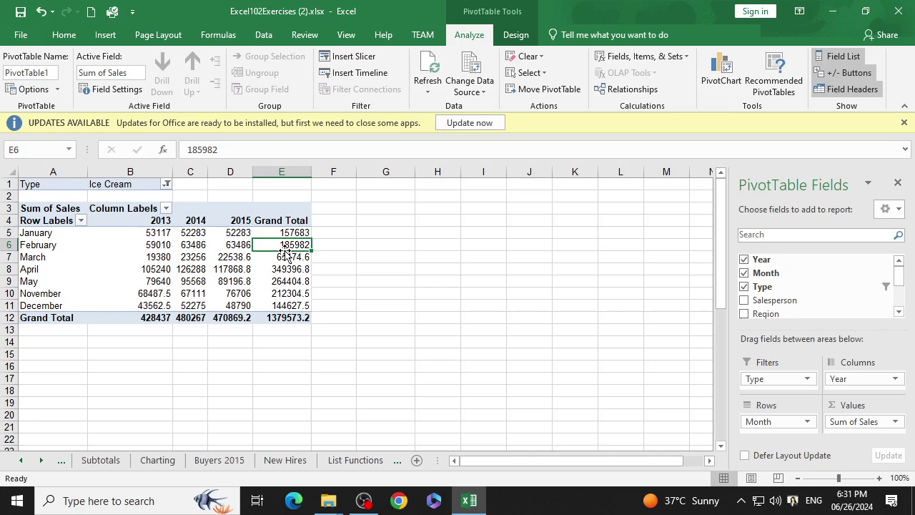
click(71, 36)
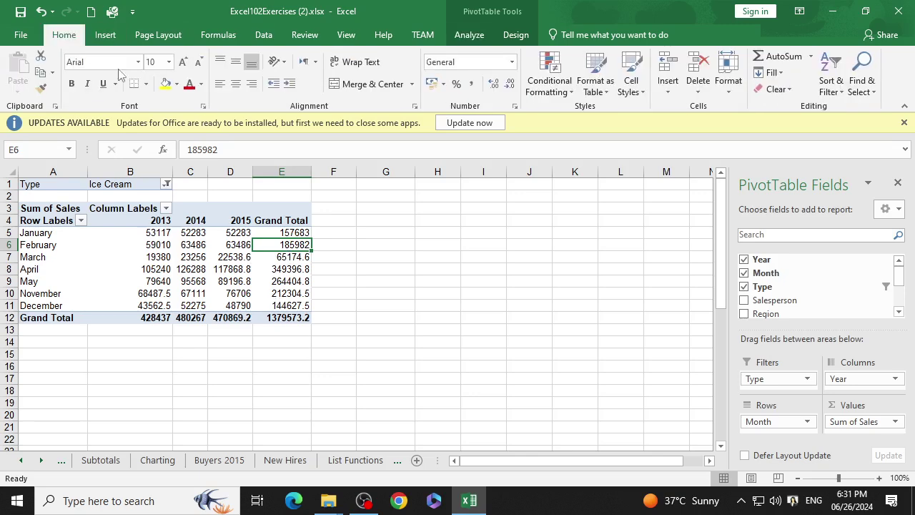
drag(154, 232, 295, 306)
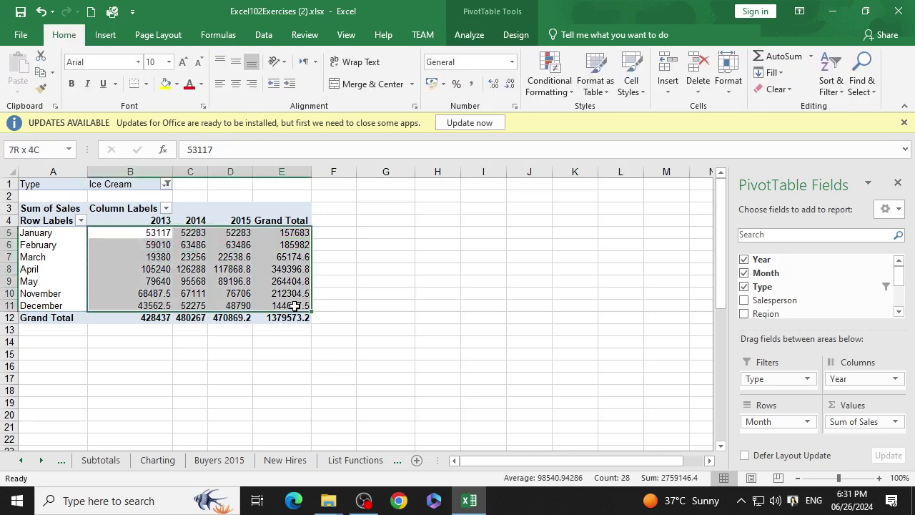
click(512, 62)
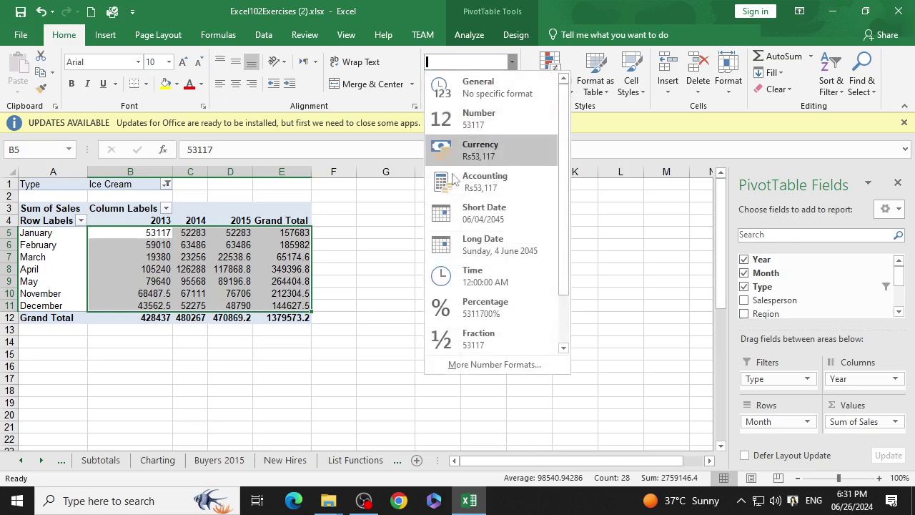
click(396, 107)
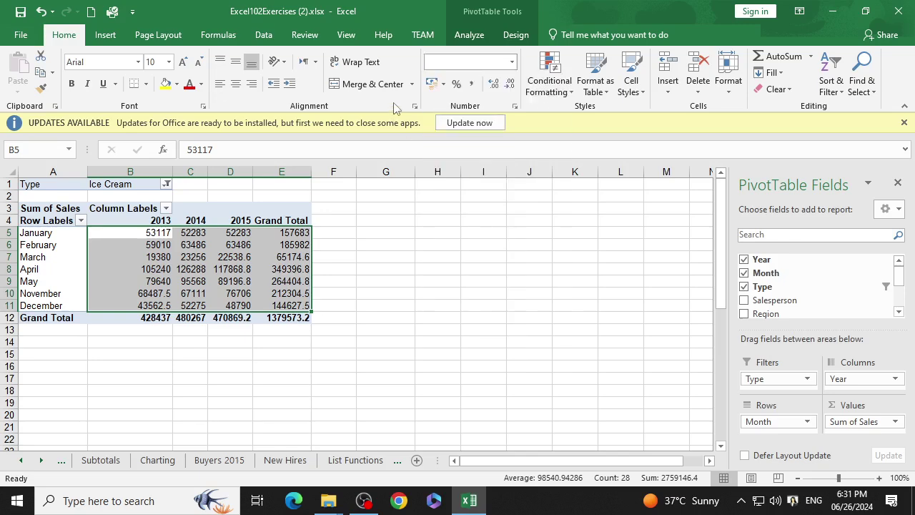
click(512, 65)
click(486, 150)
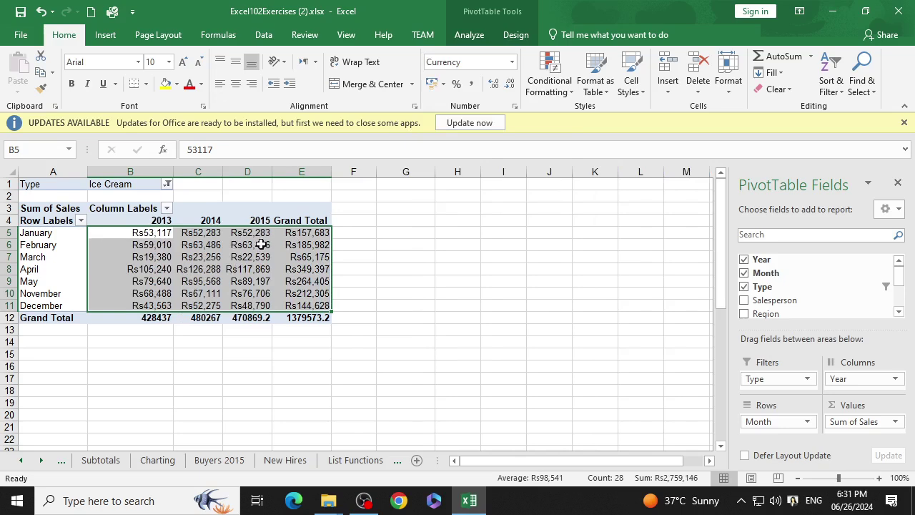
mouse_move(261, 244)
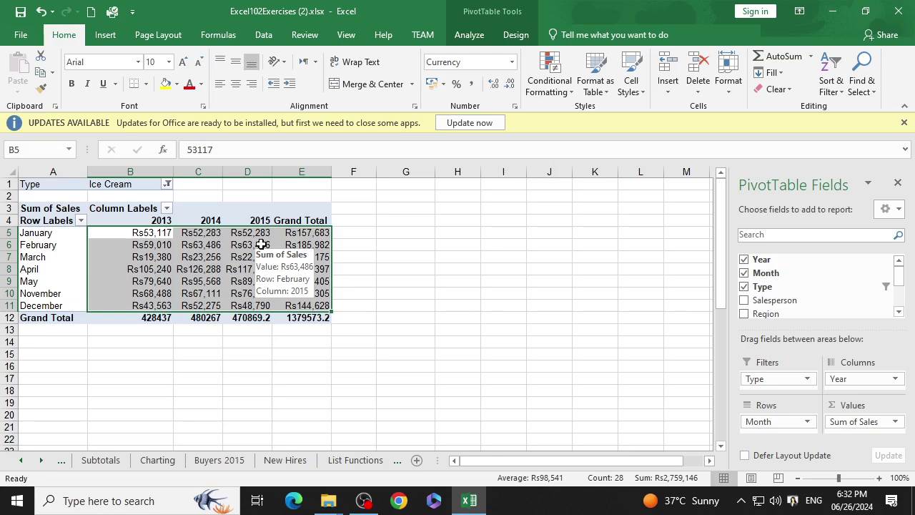
key(ctrl+z)
click(260, 244)
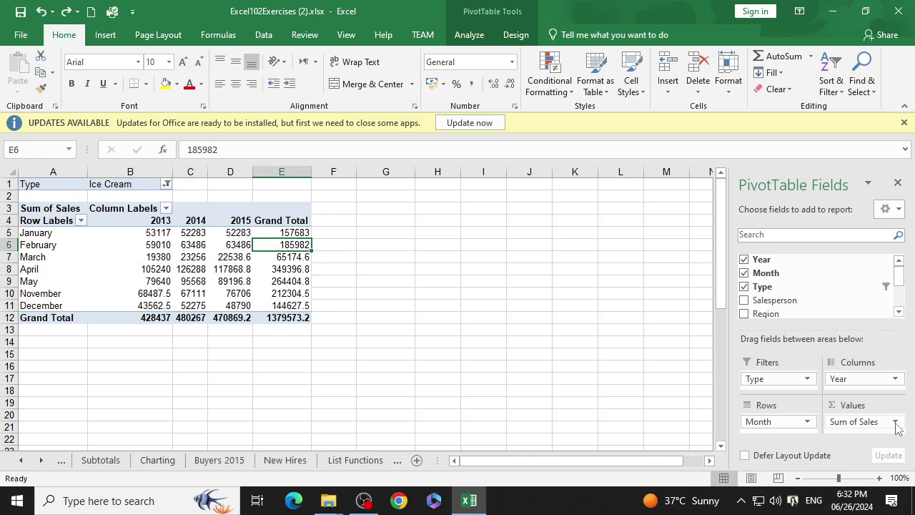
Set Sum of Sales number format to Currency with Rs symbol and 0 decimals, e.g. Rs1,379,573
click(896, 422)
click(762, 437)
click(895, 422)
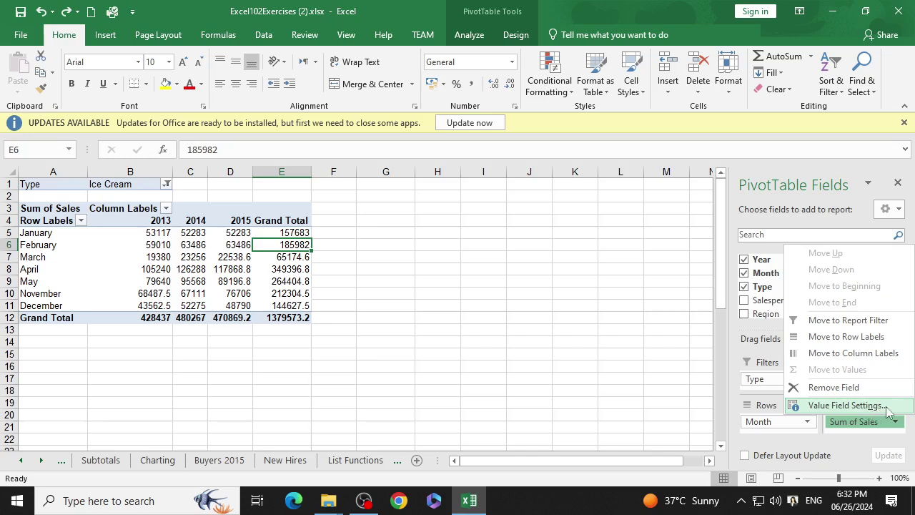
click(905, 437)
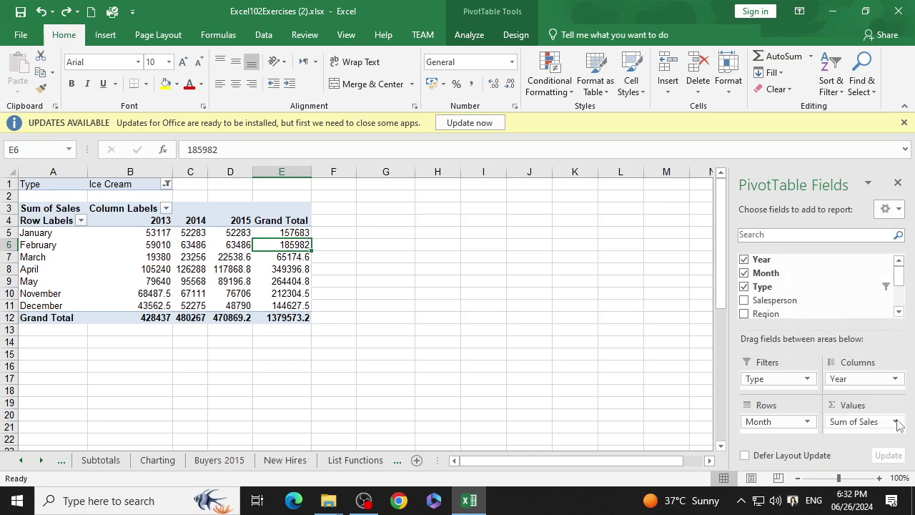
click(895, 421)
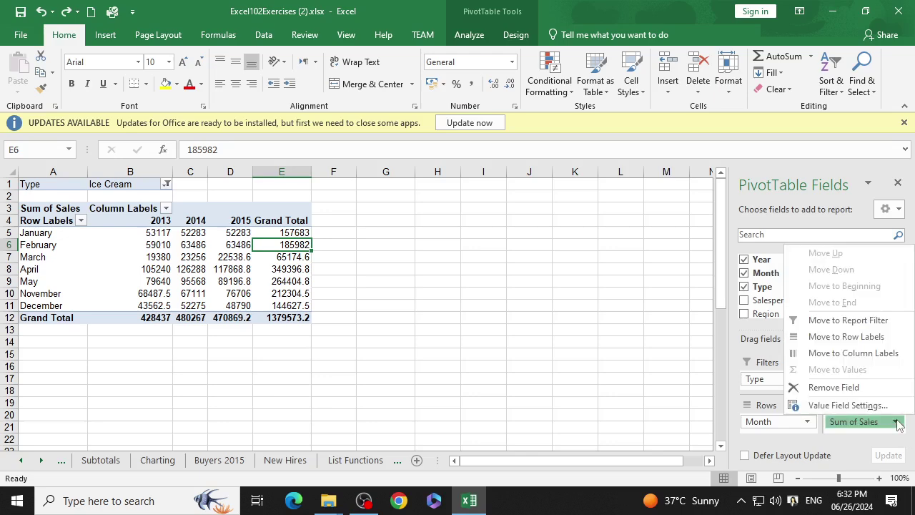
click(858, 406)
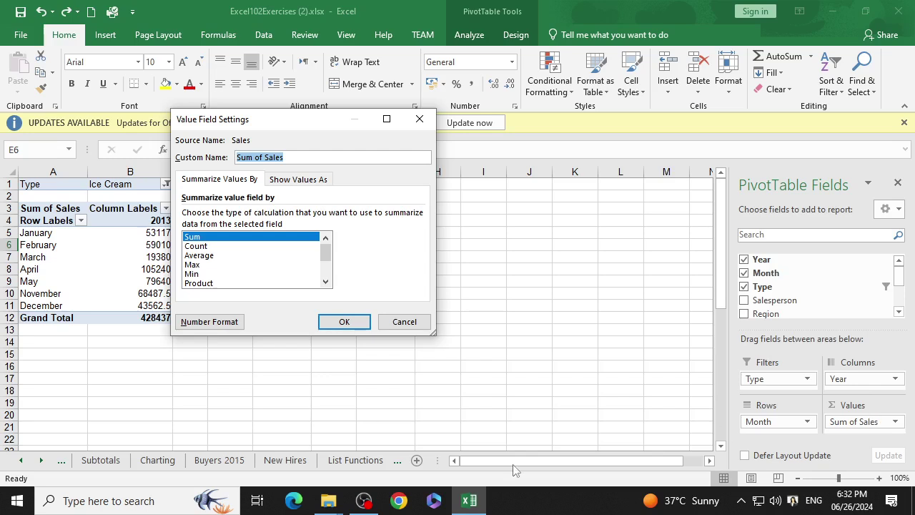
click(238, 325)
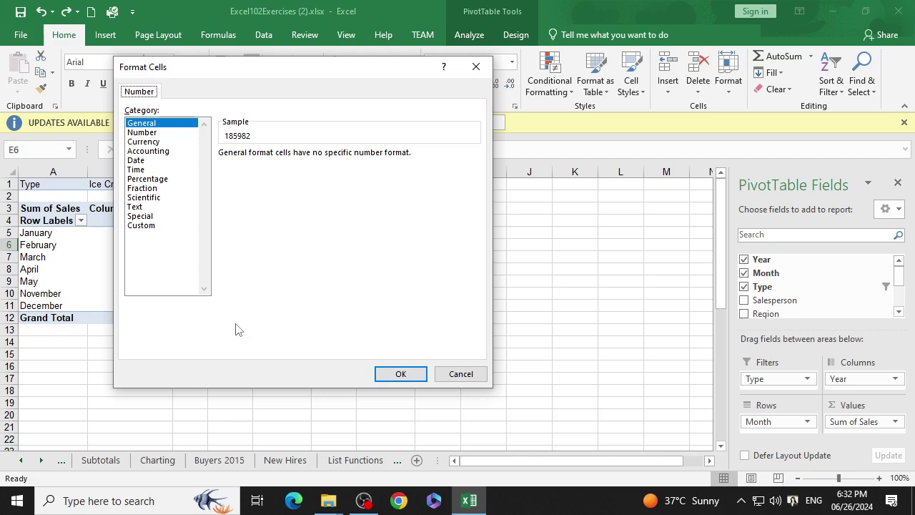
click(150, 142)
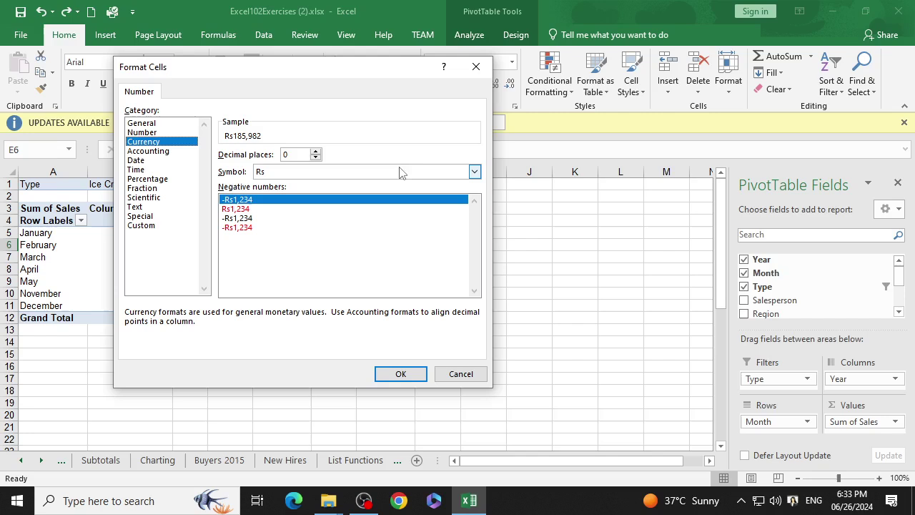
click(474, 172)
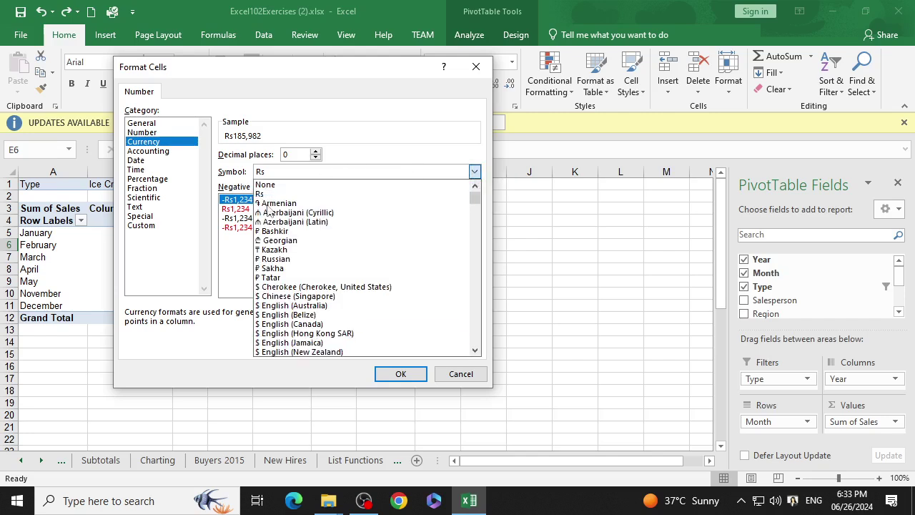
click(354, 162)
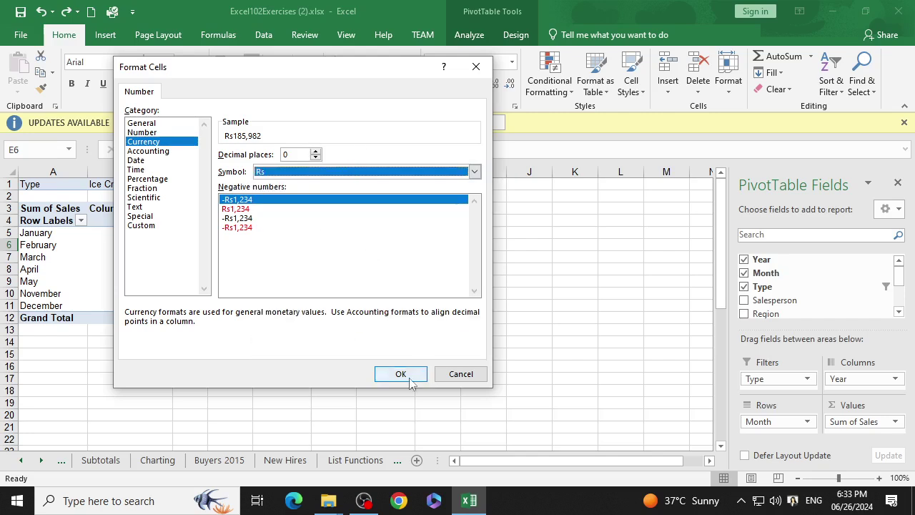
click(406, 379)
click(343, 321)
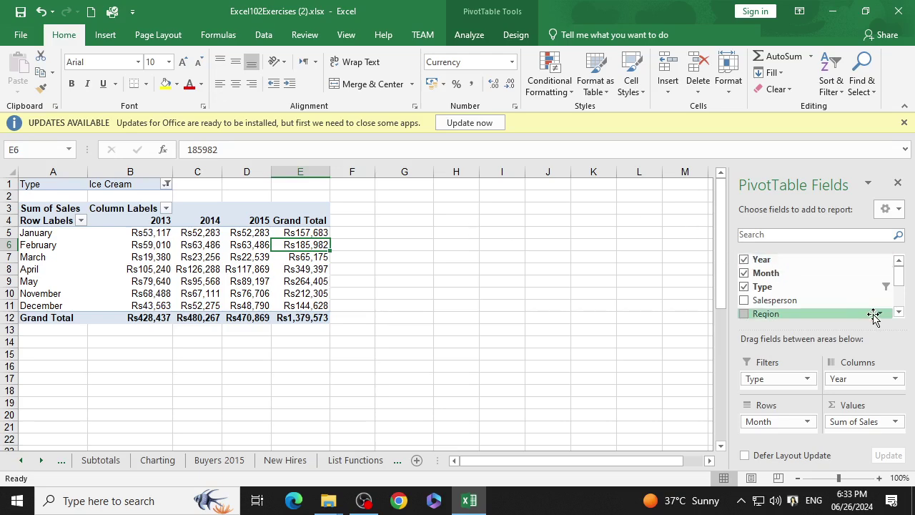
Add Region to Columns below Year, splitting each year into Central, North, South and West
mouse_move(765, 313)
mouse_down()
mouse_move(806, 401)
mouse_move(854, 386)
mouse_up()
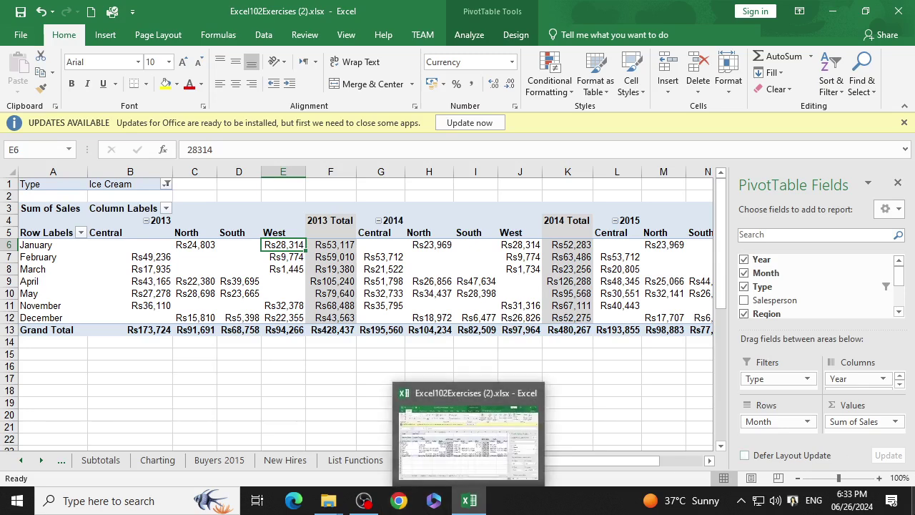
click(365, 503)
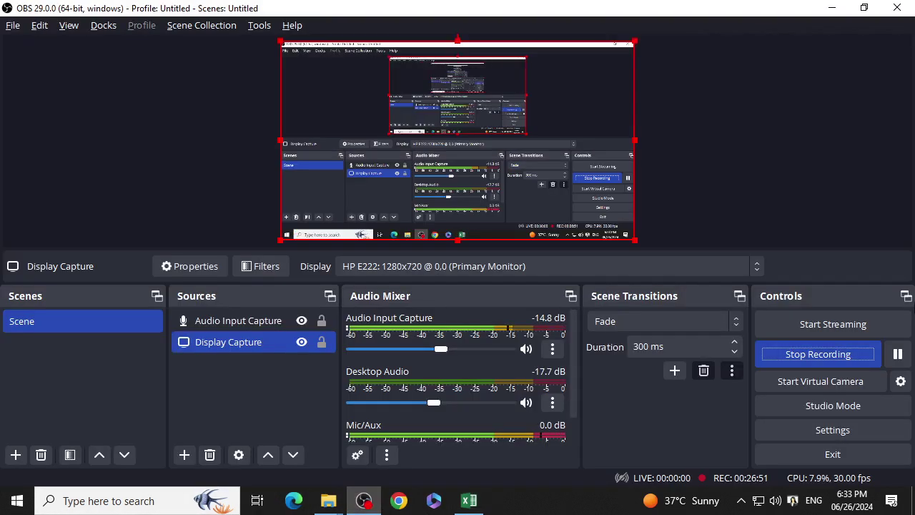
click(897, 353)
click(841, 13)
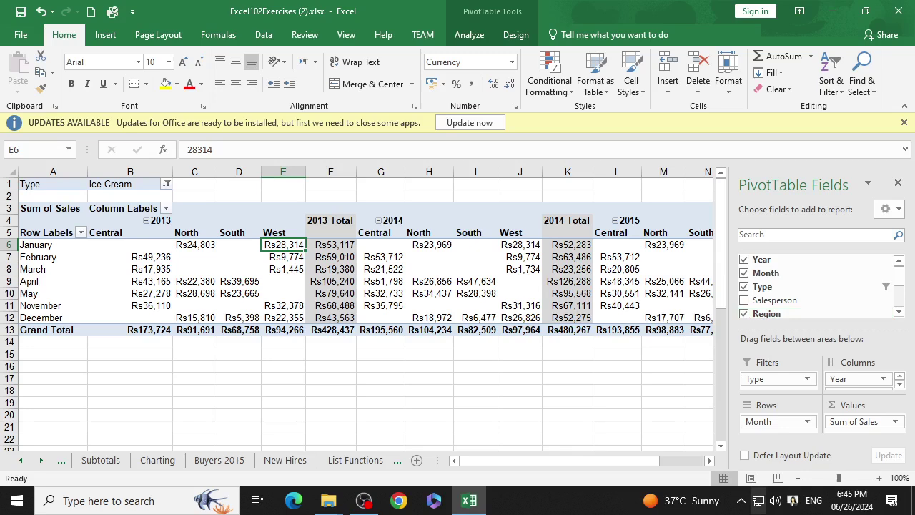
Remove Type from Filters and Year and Region from Columns, leaving monthly sales totalling Rs3,254,577
drag(786, 379, 639, 388)
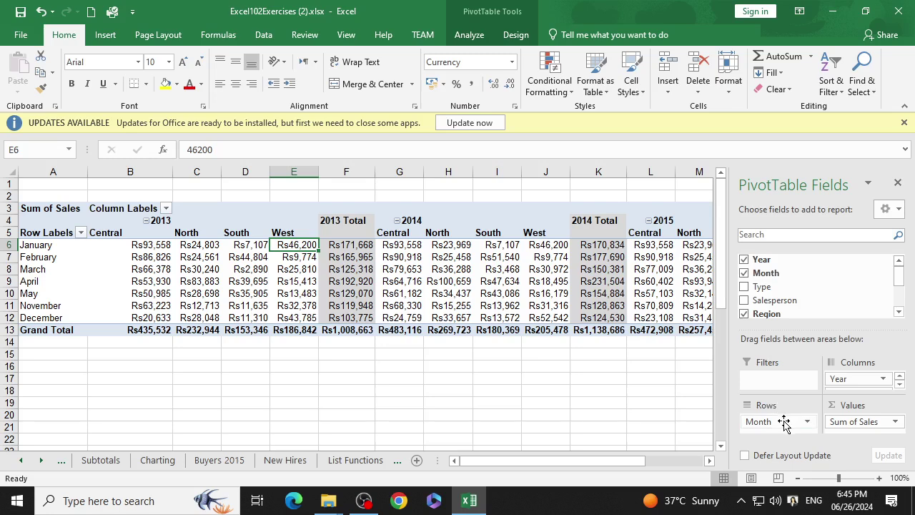
drag(857, 383, 591, 379)
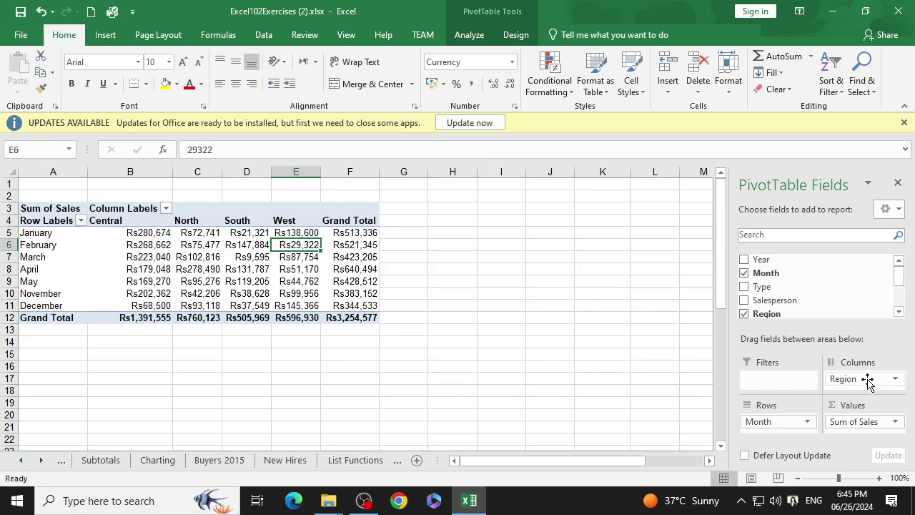
drag(866, 379, 652, 324)
click(500, 255)
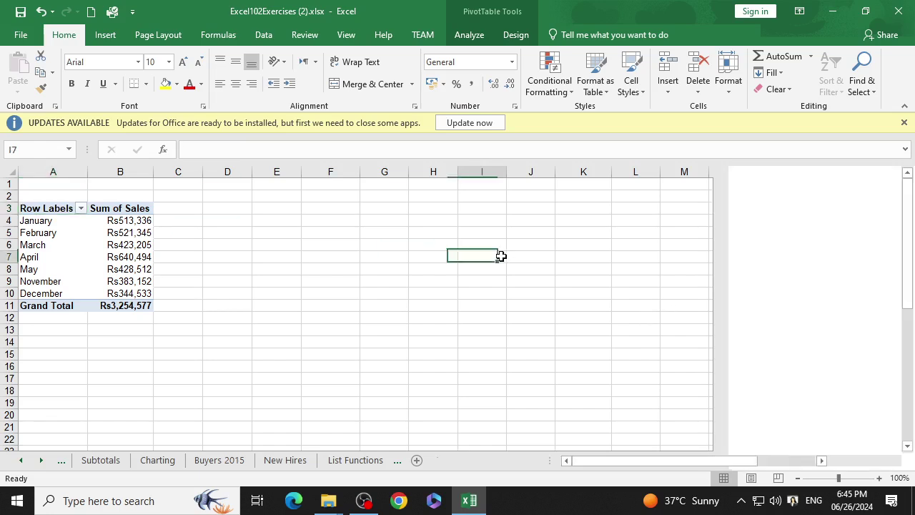
click(143, 235)
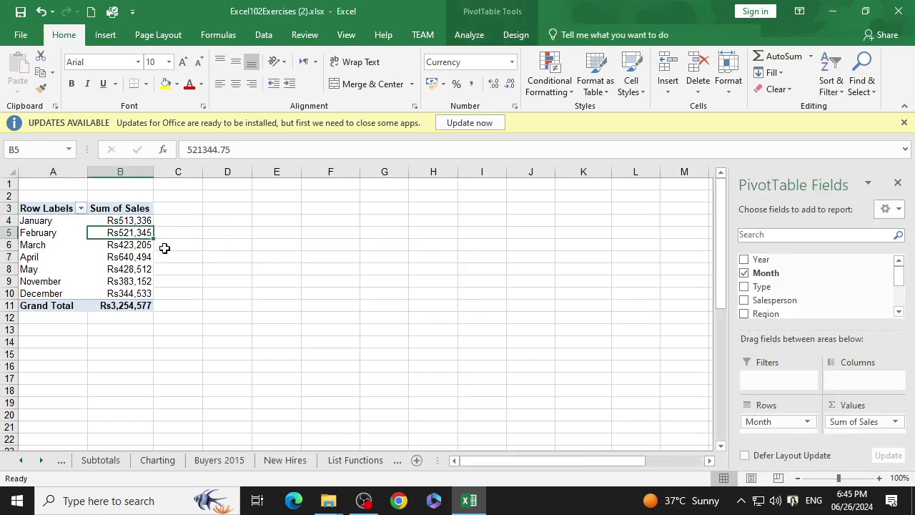
click(132, 257)
click(130, 232)
click(132, 222)
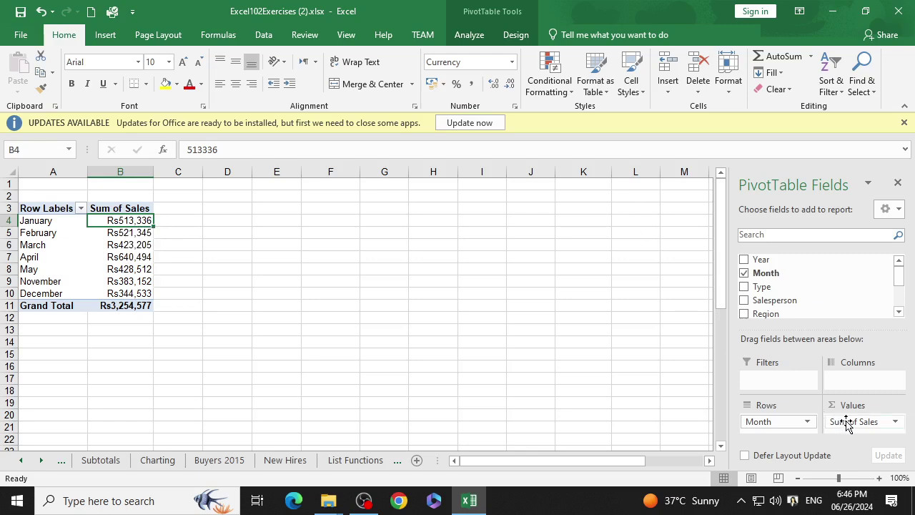
Replace Sum of Sales in the Values area with Salesperson to count salespeople per month
mouse_move(850, 422)
mouse_down()
mouse_move(680, 327)
mouse_move(575, 302)
mouse_up()
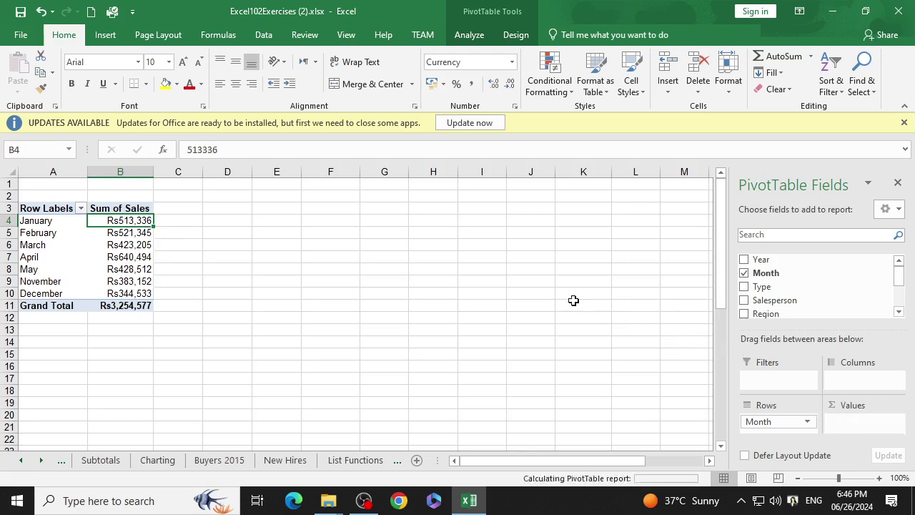
drag(768, 305, 861, 424)
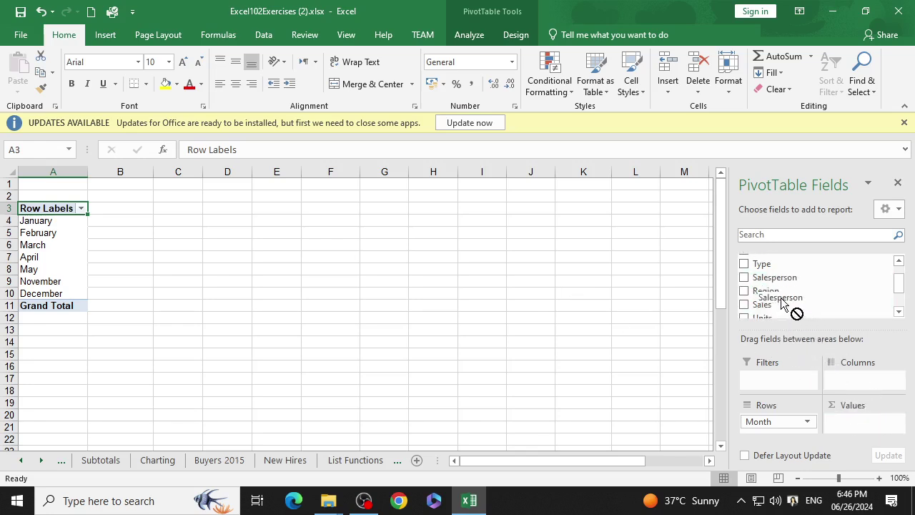
drag(861, 424, 783, 283)
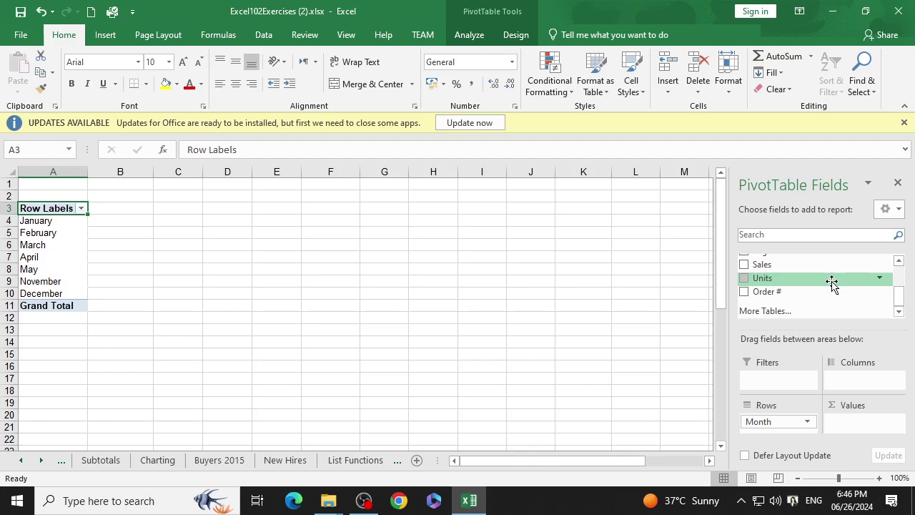
scroll(829, 293, up, 2)
scroll(827, 300, up, 2)
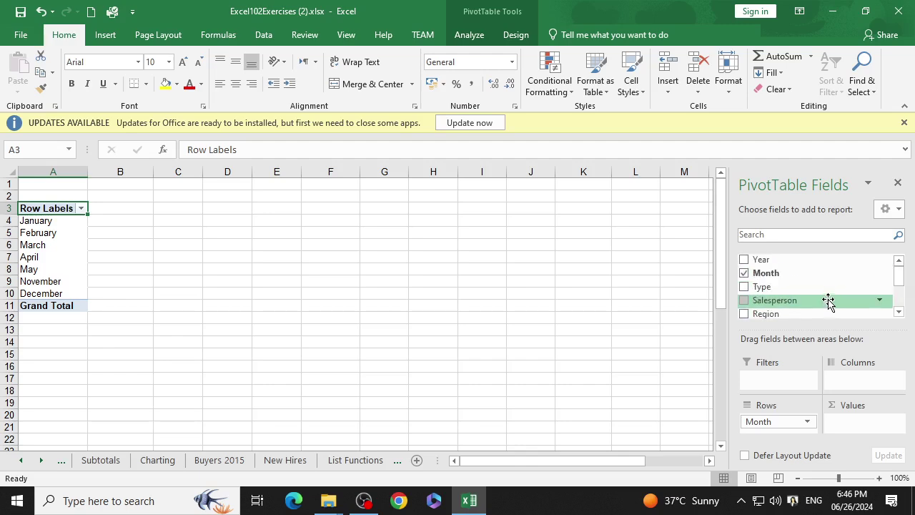
drag(757, 304, 861, 421)
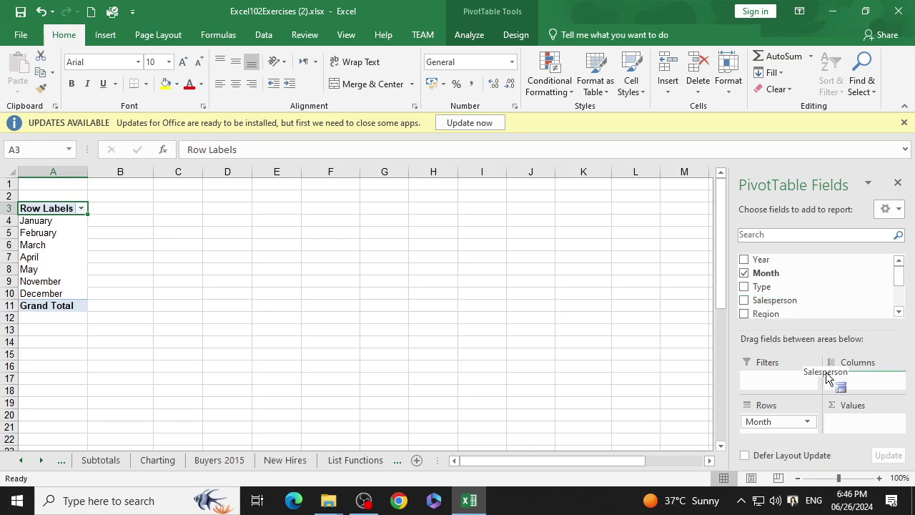
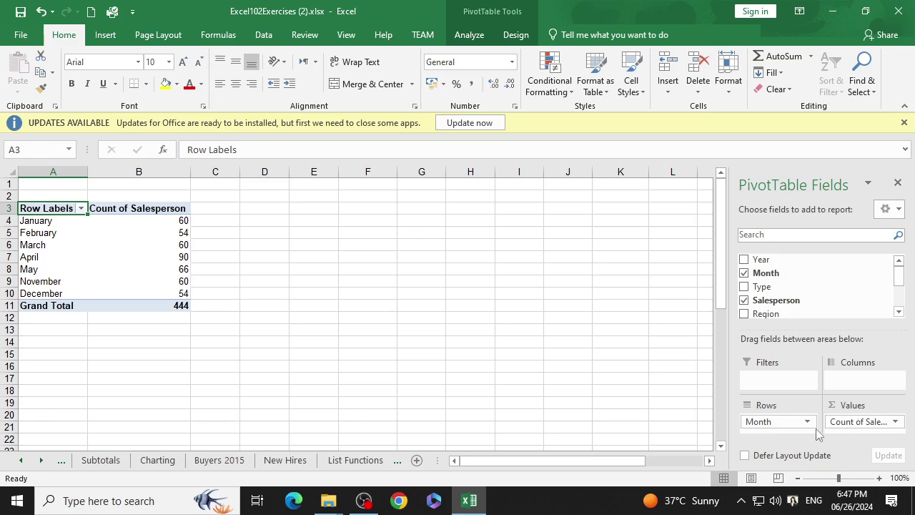
Remove Count of Salesperson from Values and add the Sales field there twice (Sum of Sales, Sum of Sales2)
drag(829, 428, 608, 341)
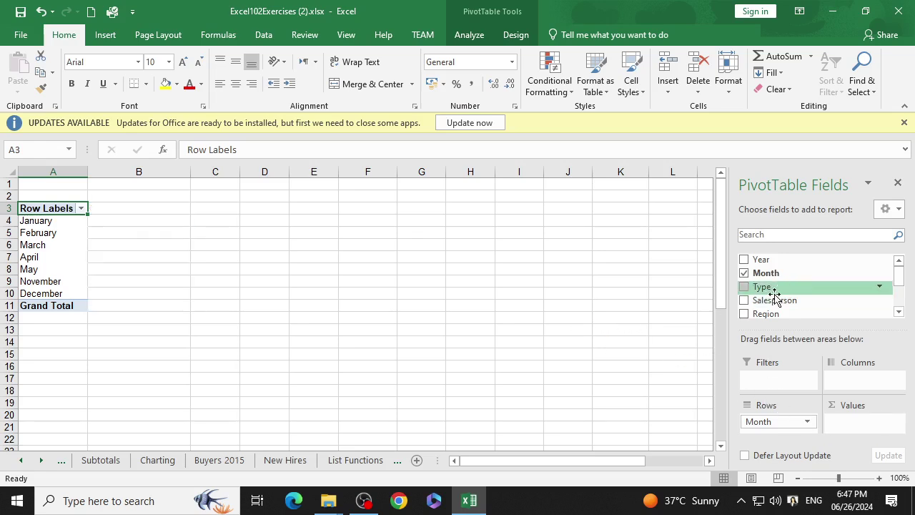
scroll(776, 296, down, 1)
drag(774, 293, 866, 421)
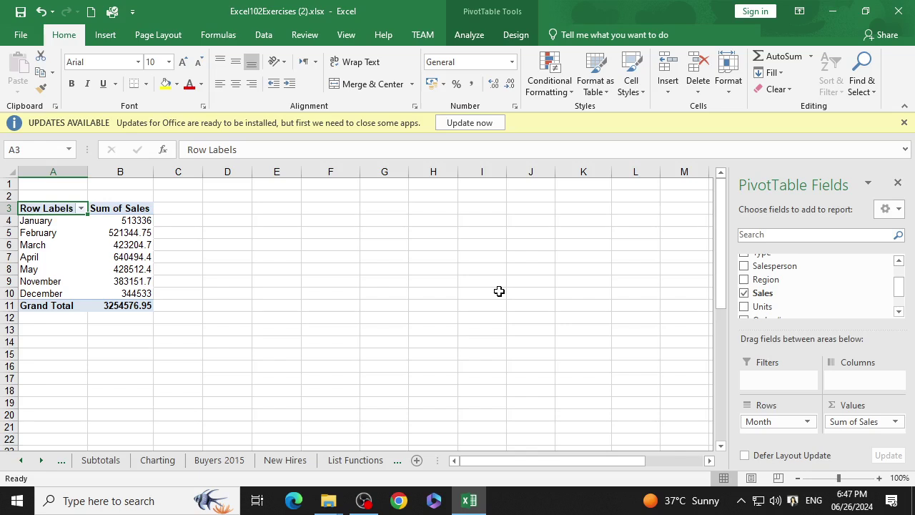
mouse_move(762, 293)
mouse_down()
mouse_move(779, 304)
mouse_move(847, 426)
mouse_up()
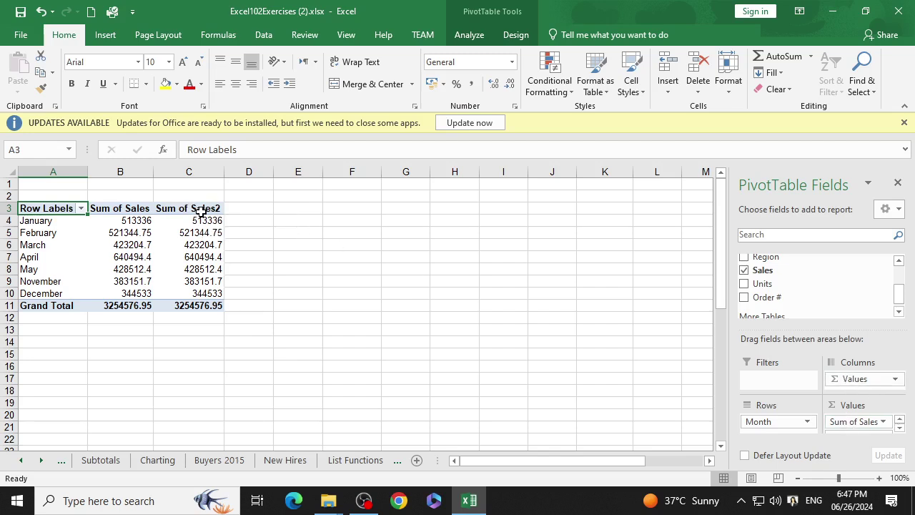
click(899, 427)
click(881, 426)
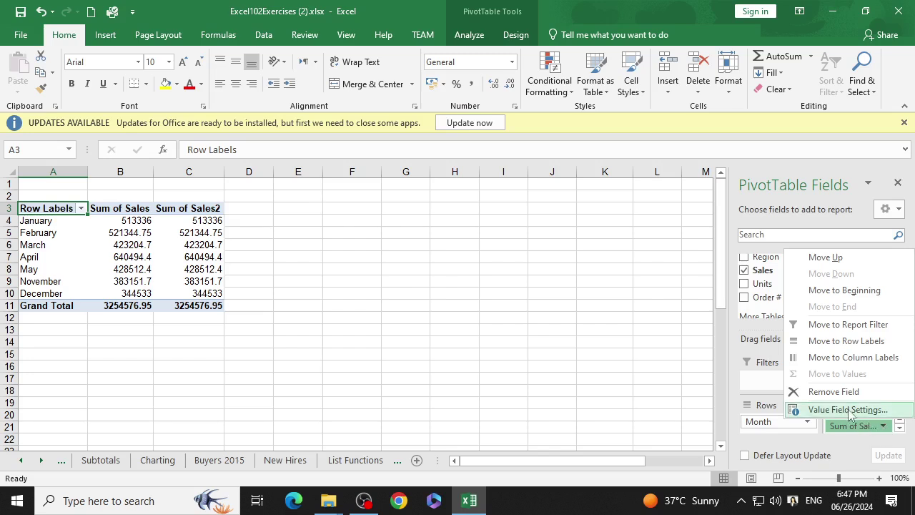
Summarize Sum of Sales2 by Average and rename it 'Average of Sales'
click(850, 410)
drag(283, 123, 496, 130)
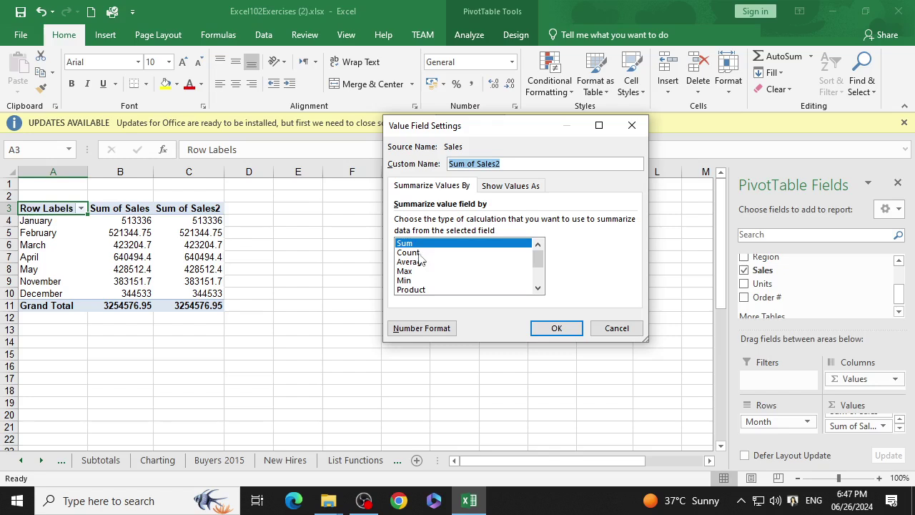
click(421, 263)
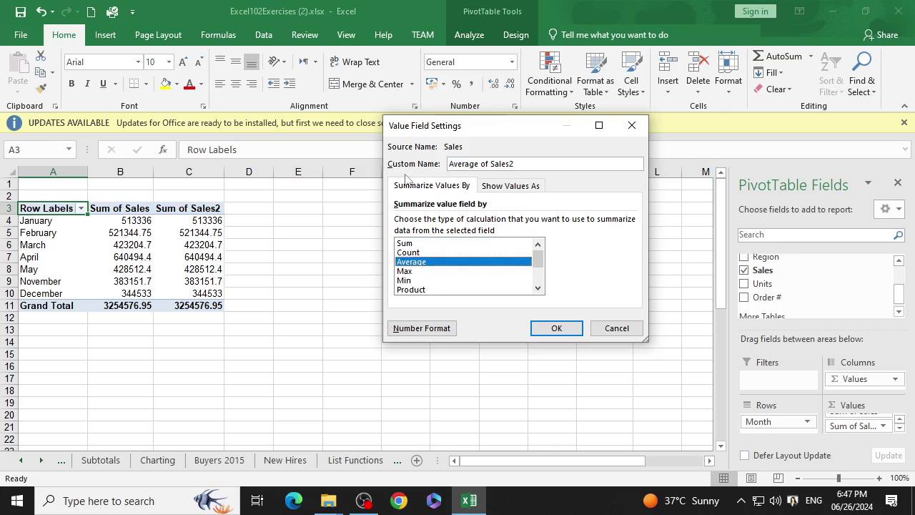
click(522, 163)
key(BackSpace)
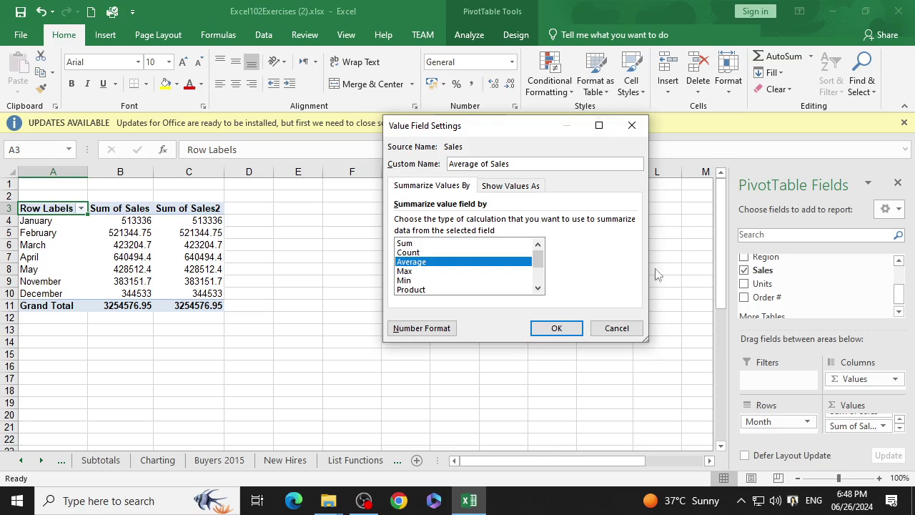
click(565, 330)
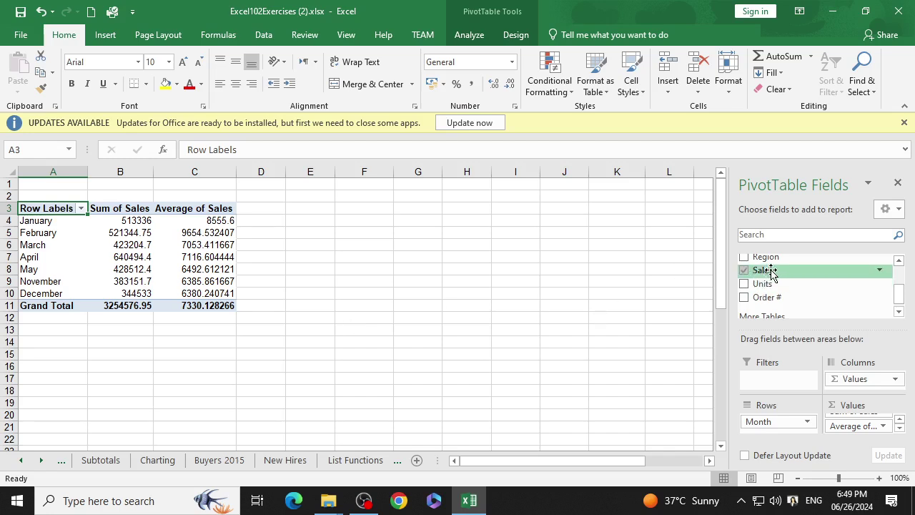
Add Sales to Values a third time and move the new Sum of Sales2 to the end
drag(762, 271, 868, 429)
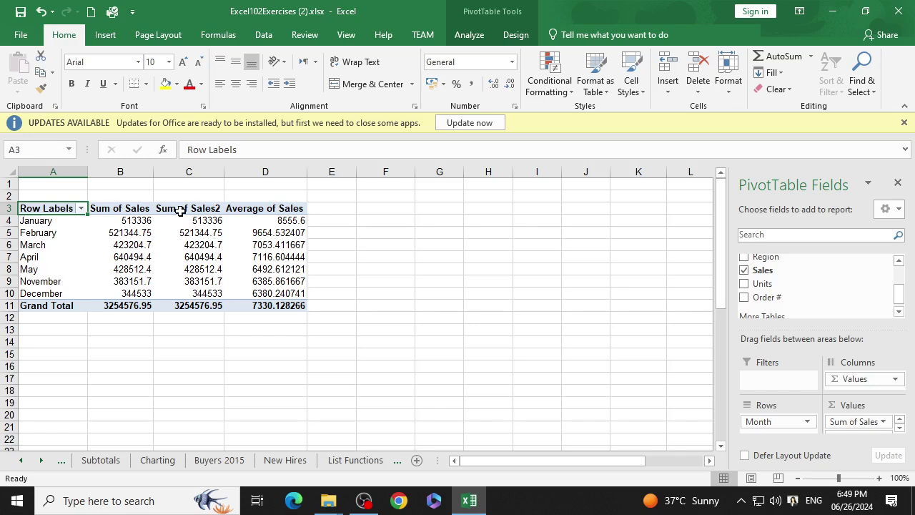
click(899, 427)
click(900, 427)
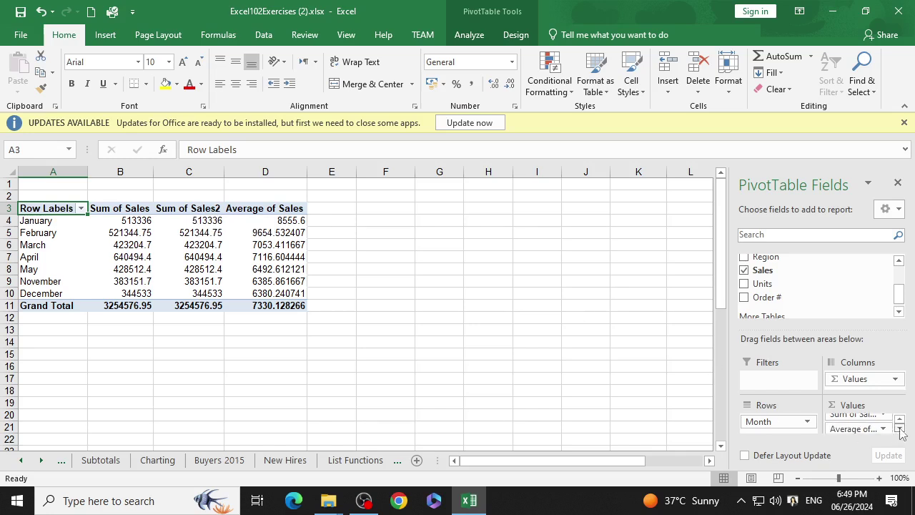
click(899, 427)
click(899, 420)
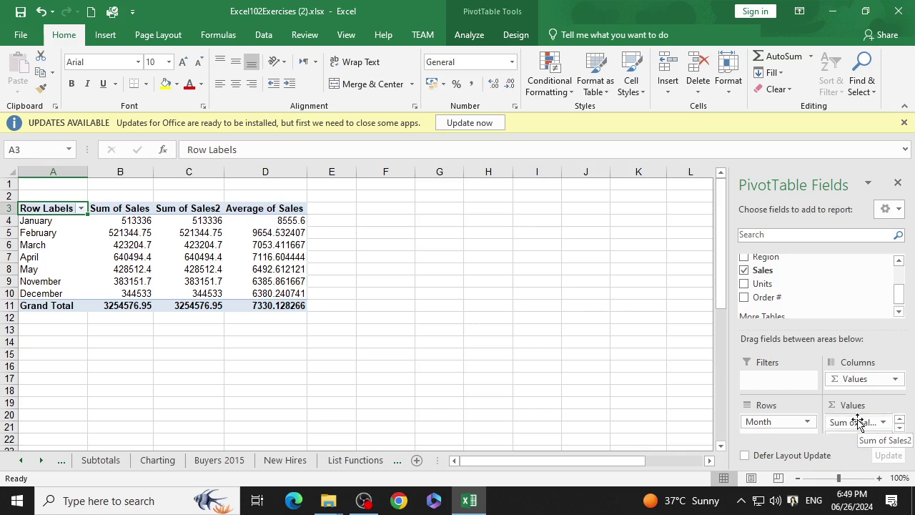
click(858, 423)
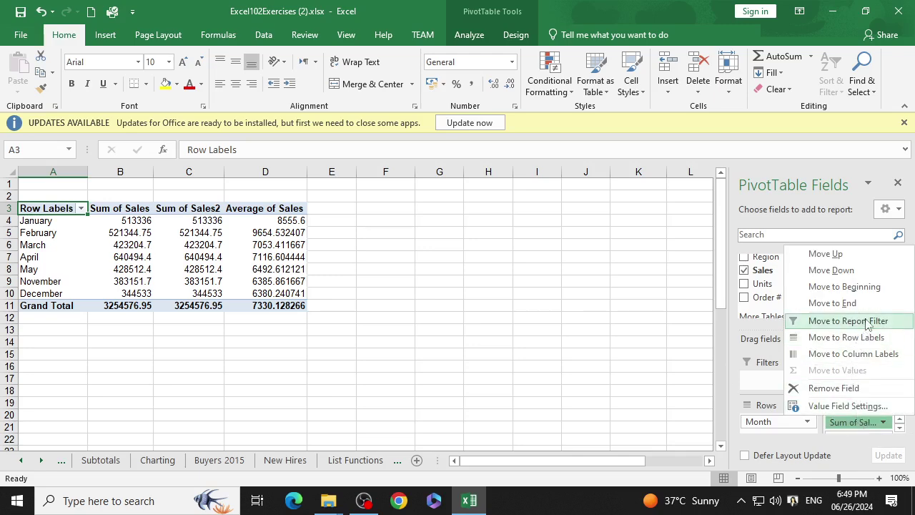
click(832, 303)
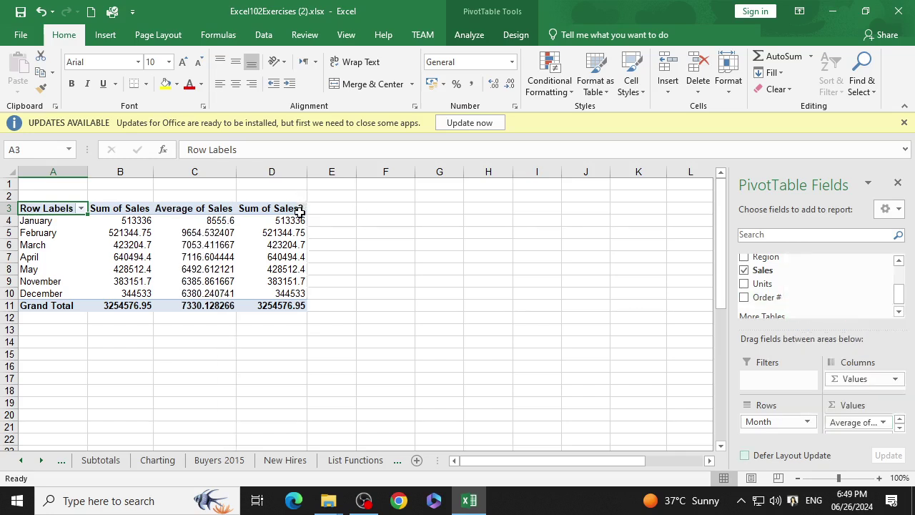
click(900, 428)
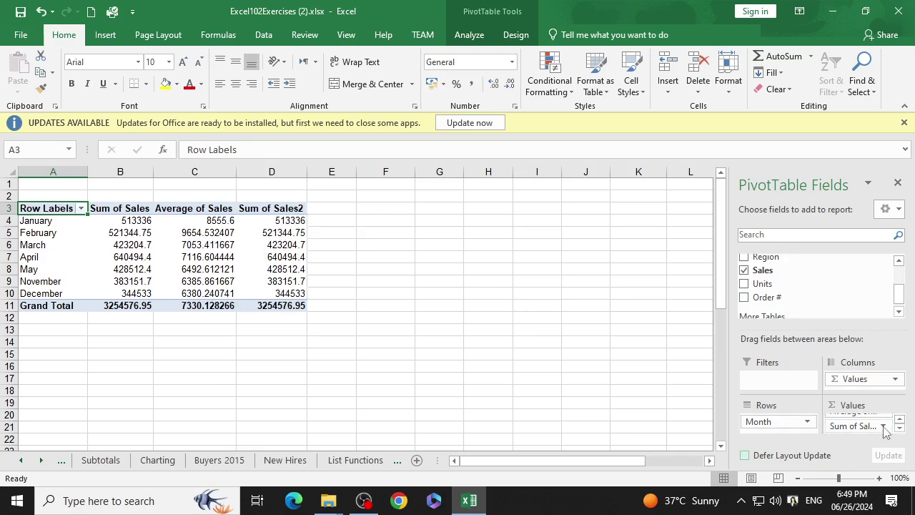
click(883, 426)
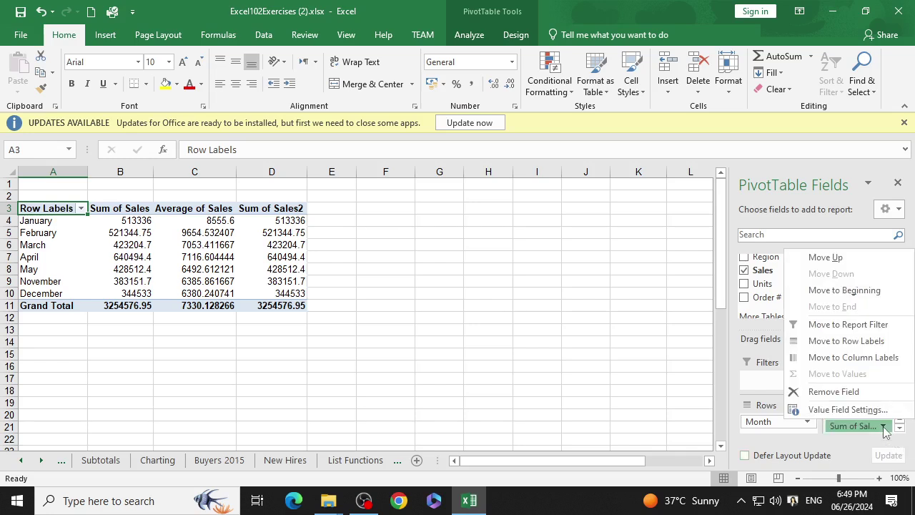
Show Sum of Sales2 values as % Difference From, base field Month, base item January
click(844, 410)
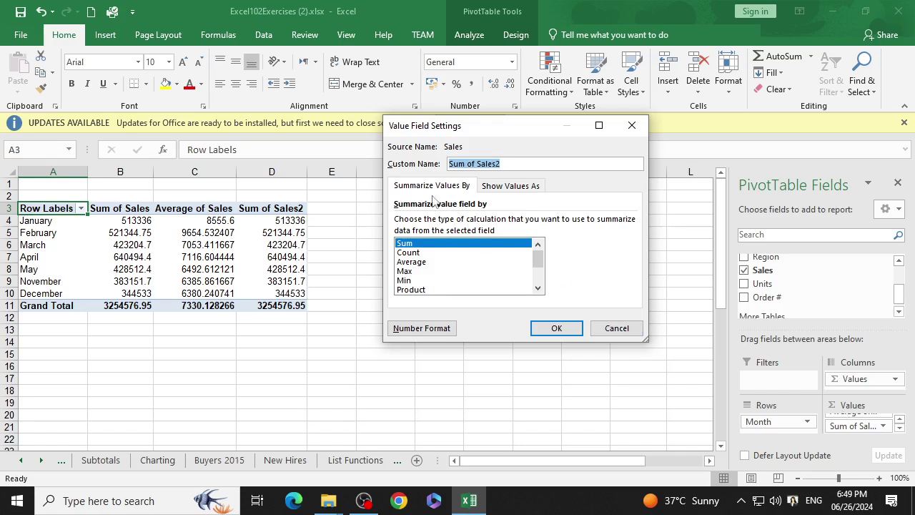
click(499, 190)
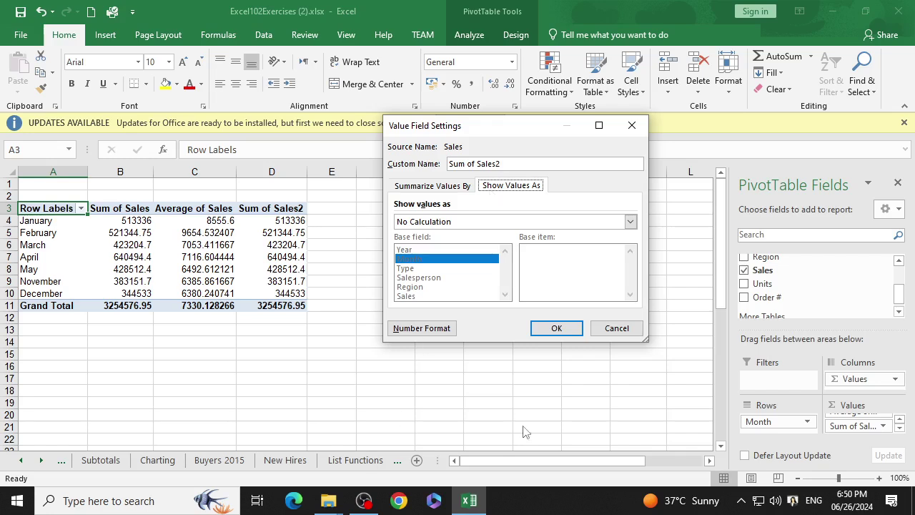
click(631, 222)
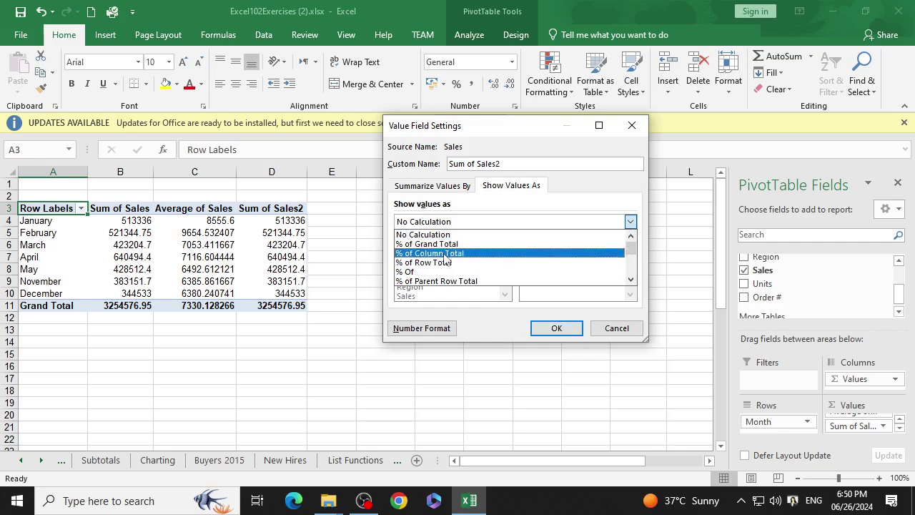
scroll(461, 259, down, 1)
scroll(461, 259, down, 1)
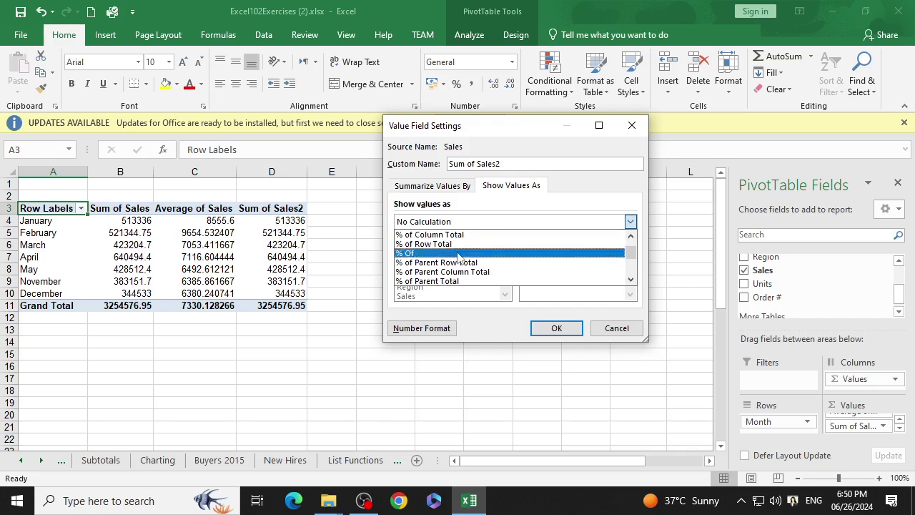
scroll(453, 268, down, 1)
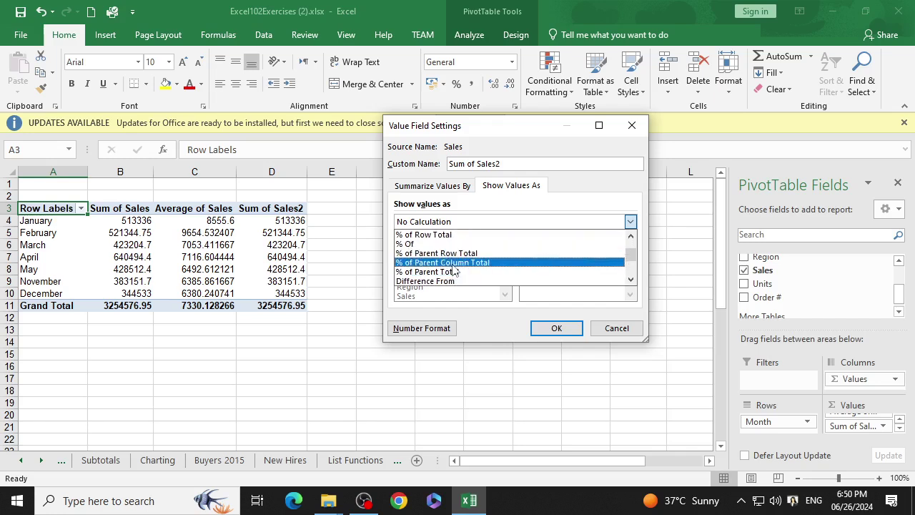
scroll(457, 270, down, 1)
scroll(461, 269, down, 1)
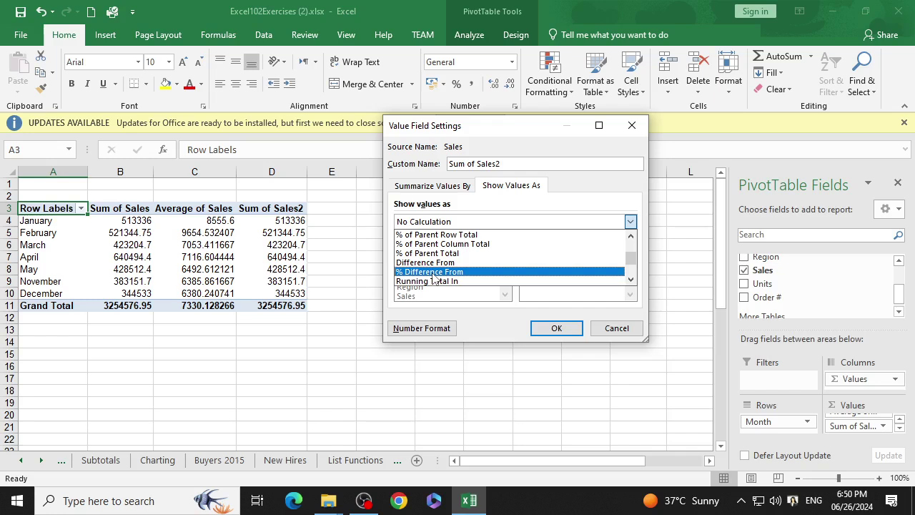
click(432, 272)
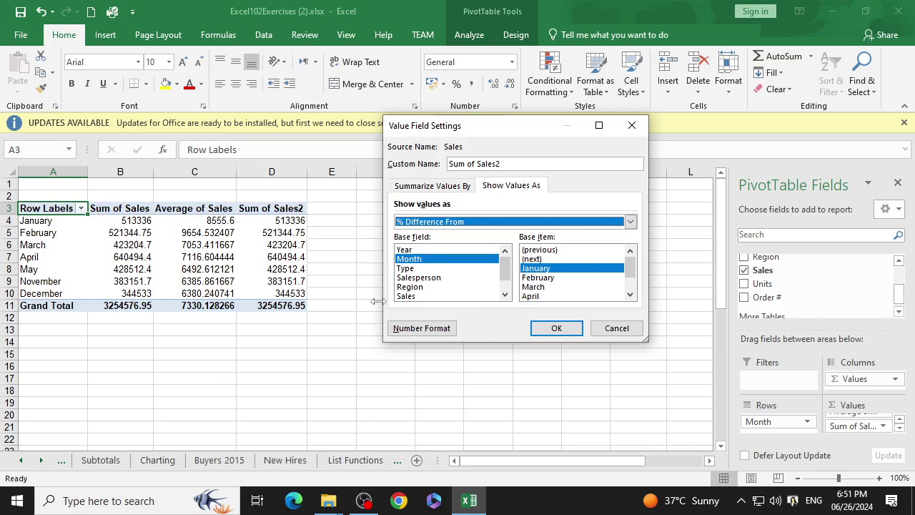
click(406, 268)
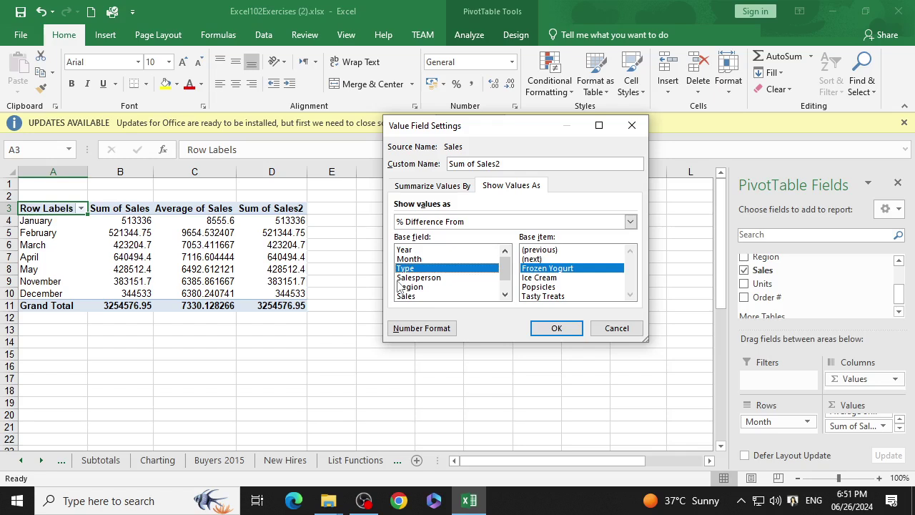
click(405, 259)
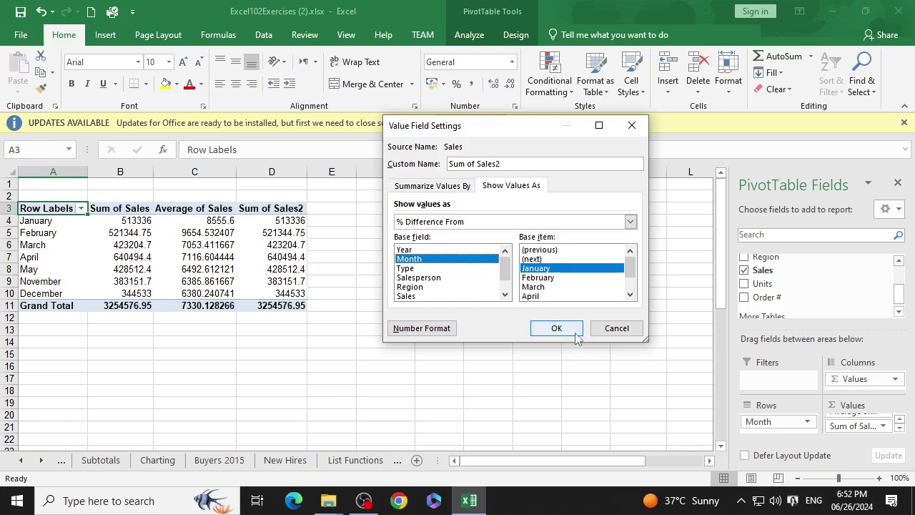
click(575, 331)
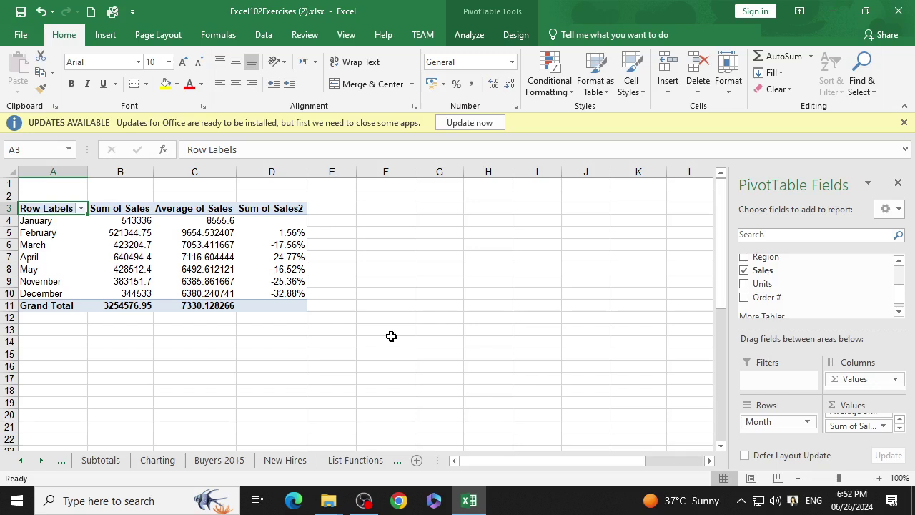
Select April's Average of Sales value cell in the PivotTable
click(199, 254)
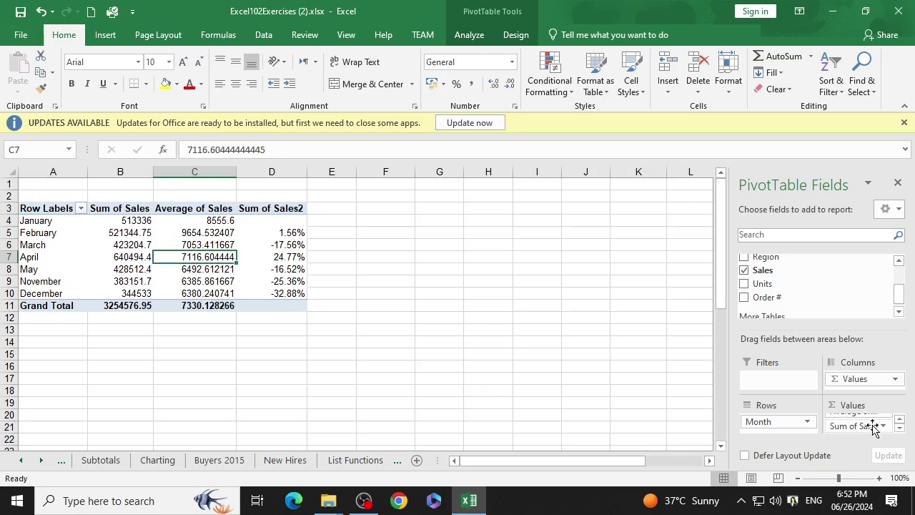
scroll(877, 425, up, 1)
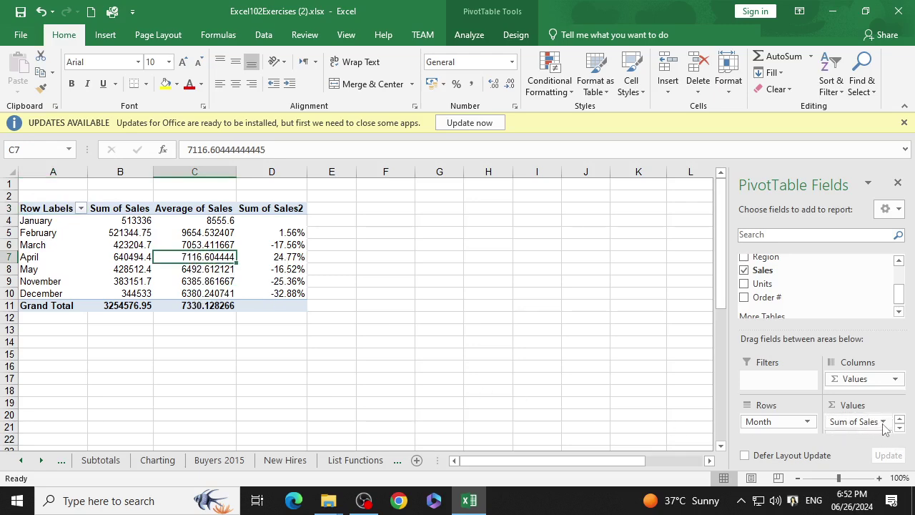
Format Sum of Sales as Rs currency with 0 decimal places
click(883, 423)
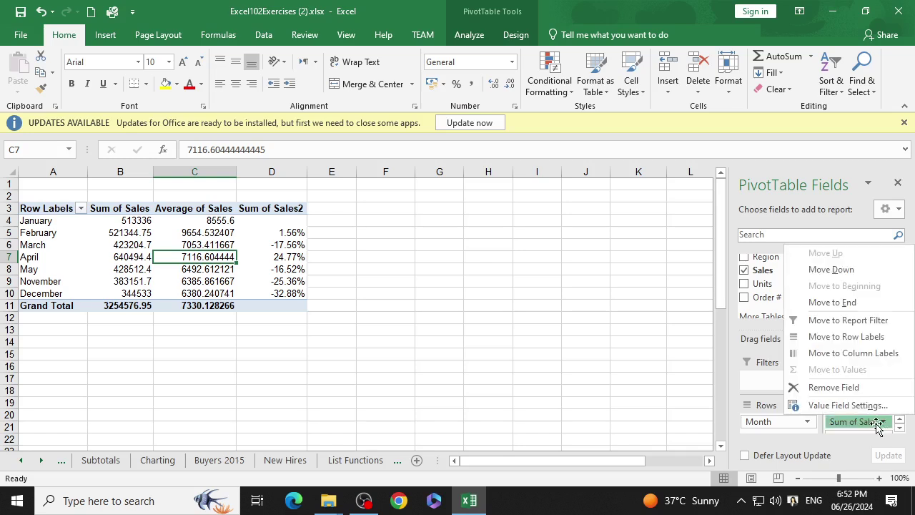
click(850, 406)
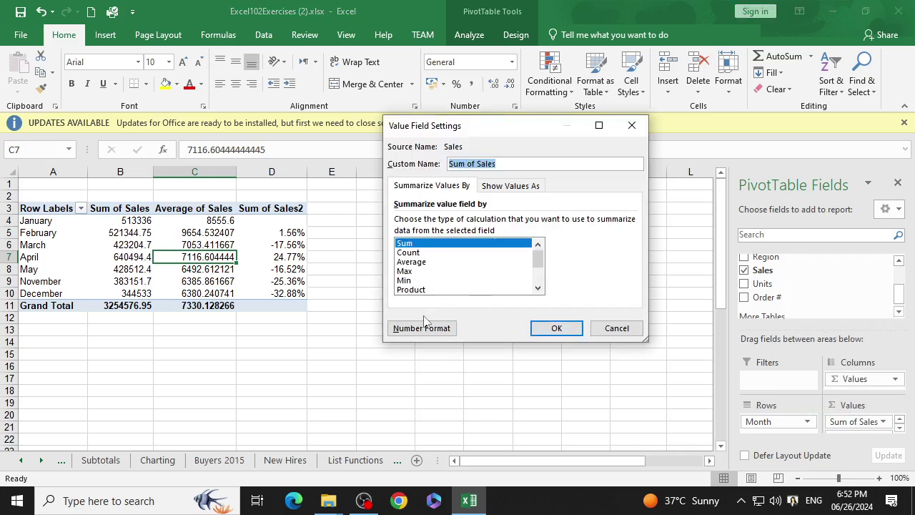
click(425, 327)
click(367, 148)
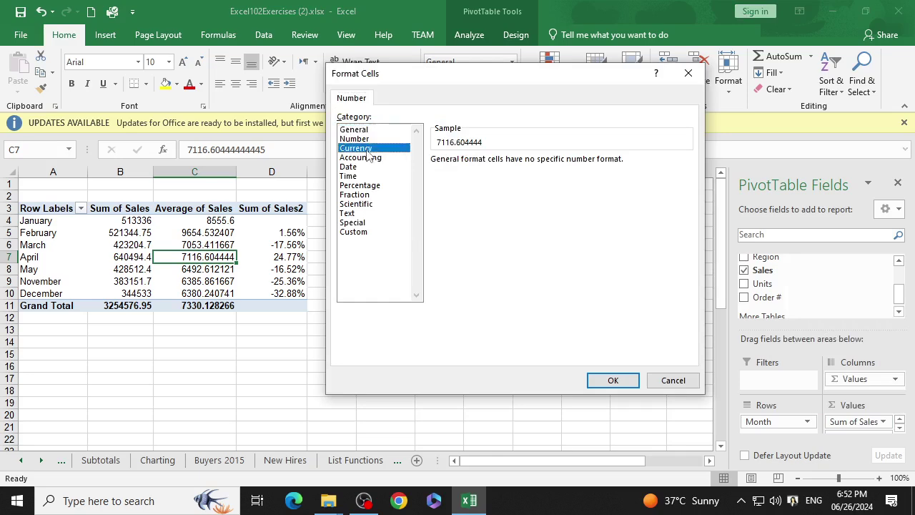
click(613, 380)
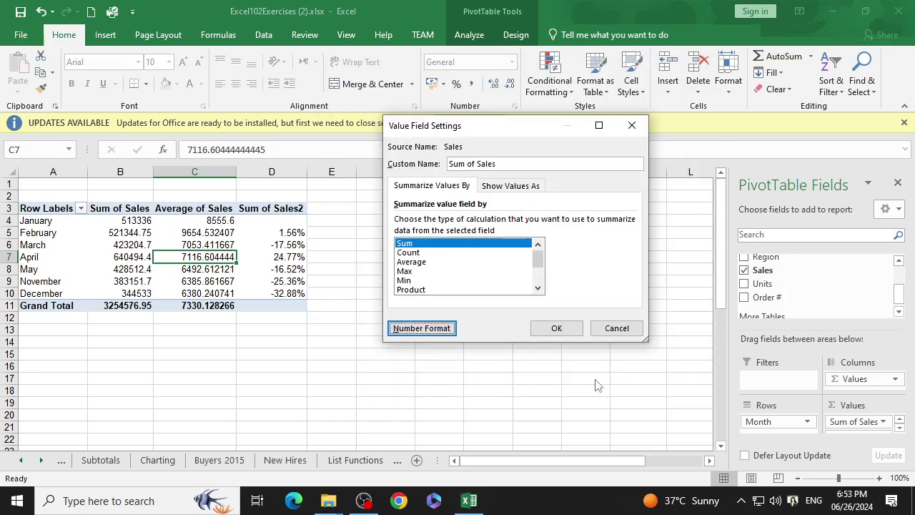
click(556, 327)
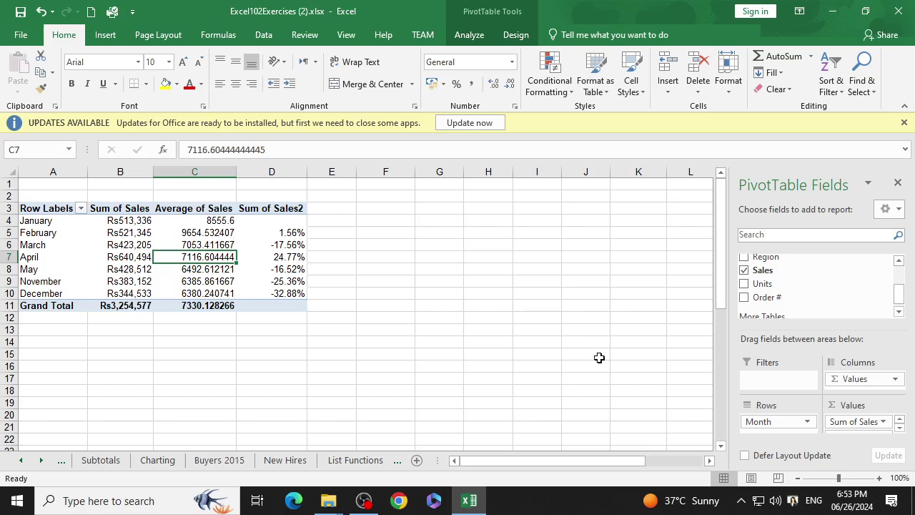
Format Average of Sales as Rs currency with 0 decimals, then select cell E7
click(900, 427)
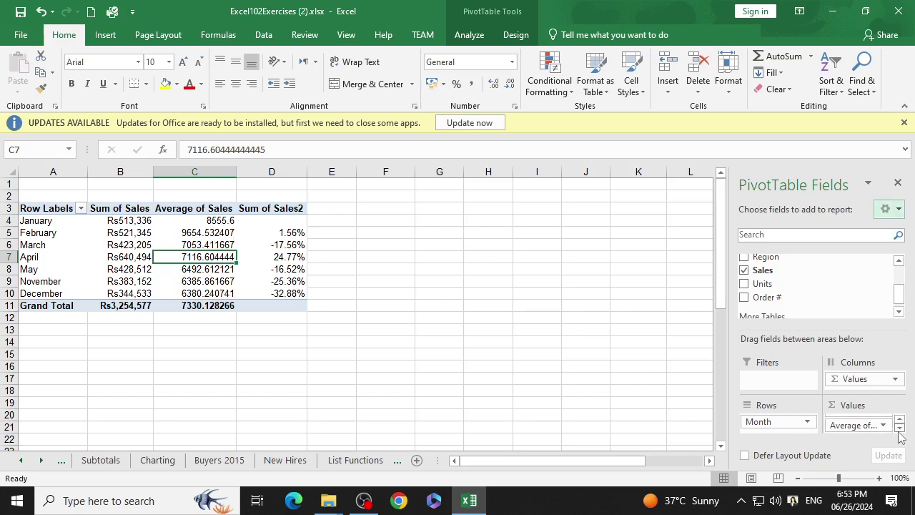
click(858, 425)
click(843, 408)
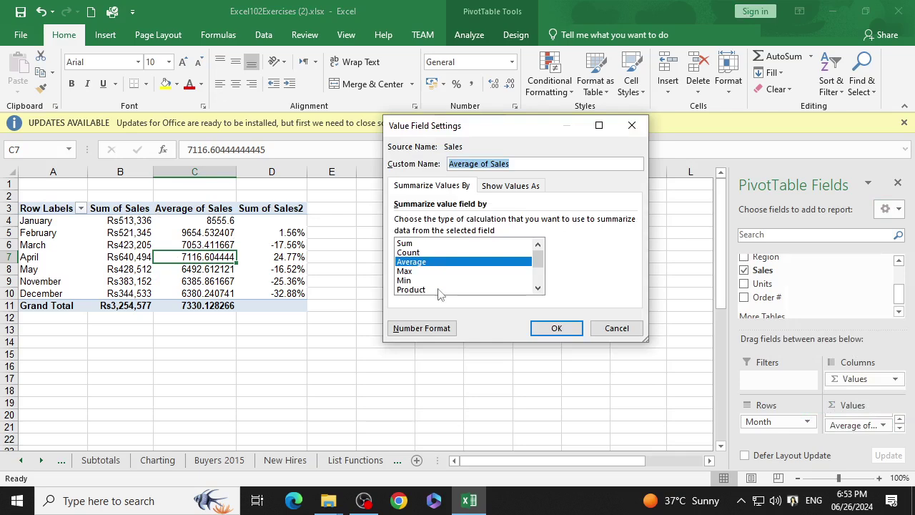
click(429, 326)
click(358, 148)
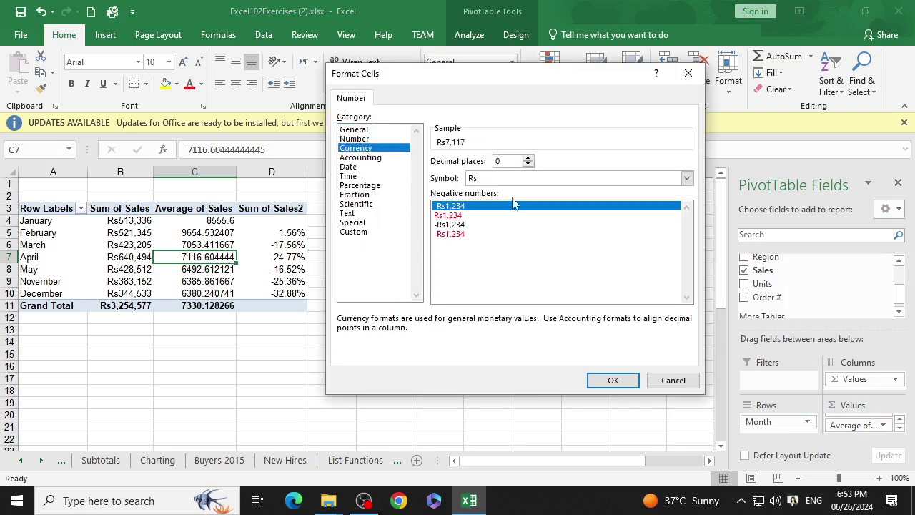
click(612, 380)
click(536, 327)
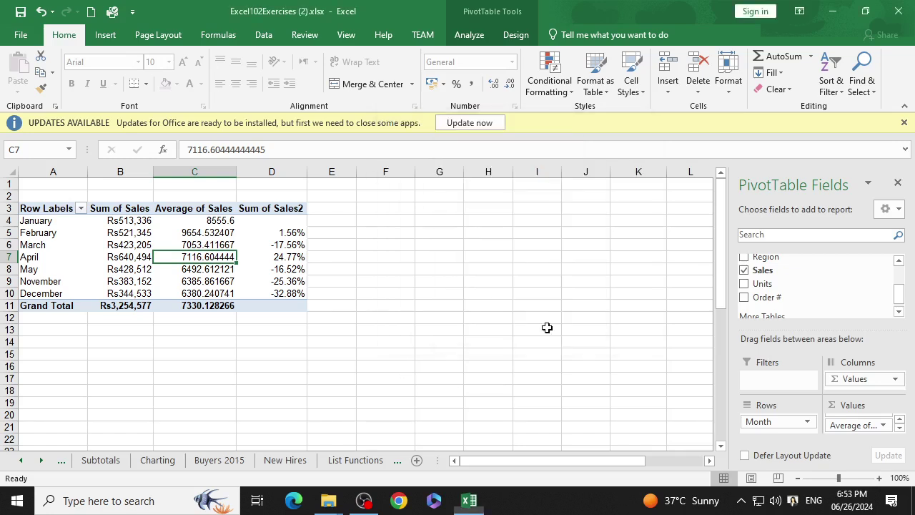
click(360, 251)
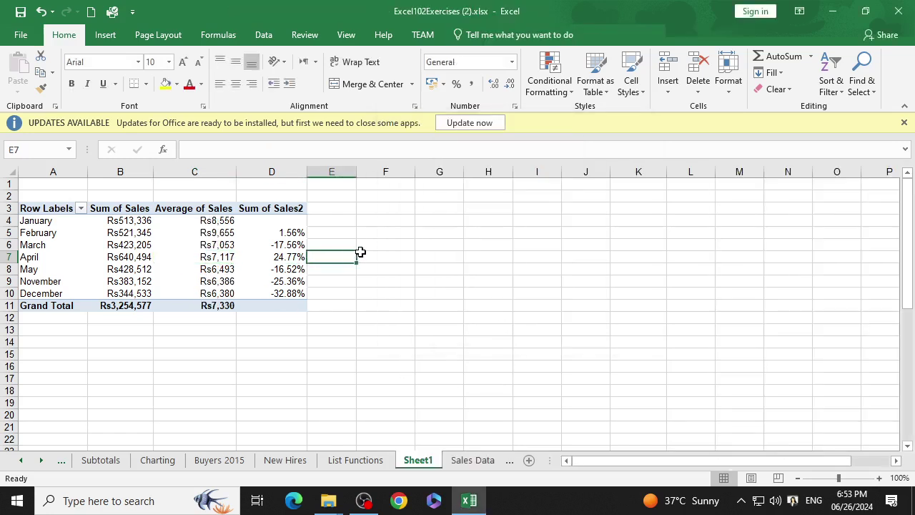